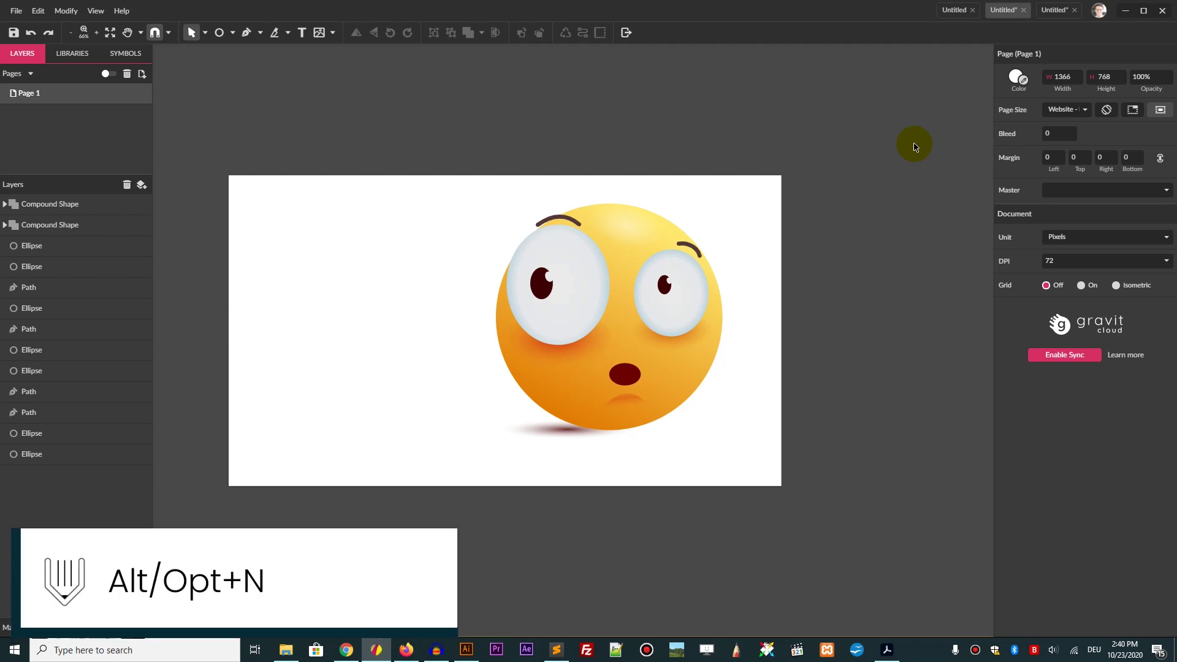
# Create a new 1366×768 design from the Website - Medium preset.
pyautogui.hotkey('alt', 'n')
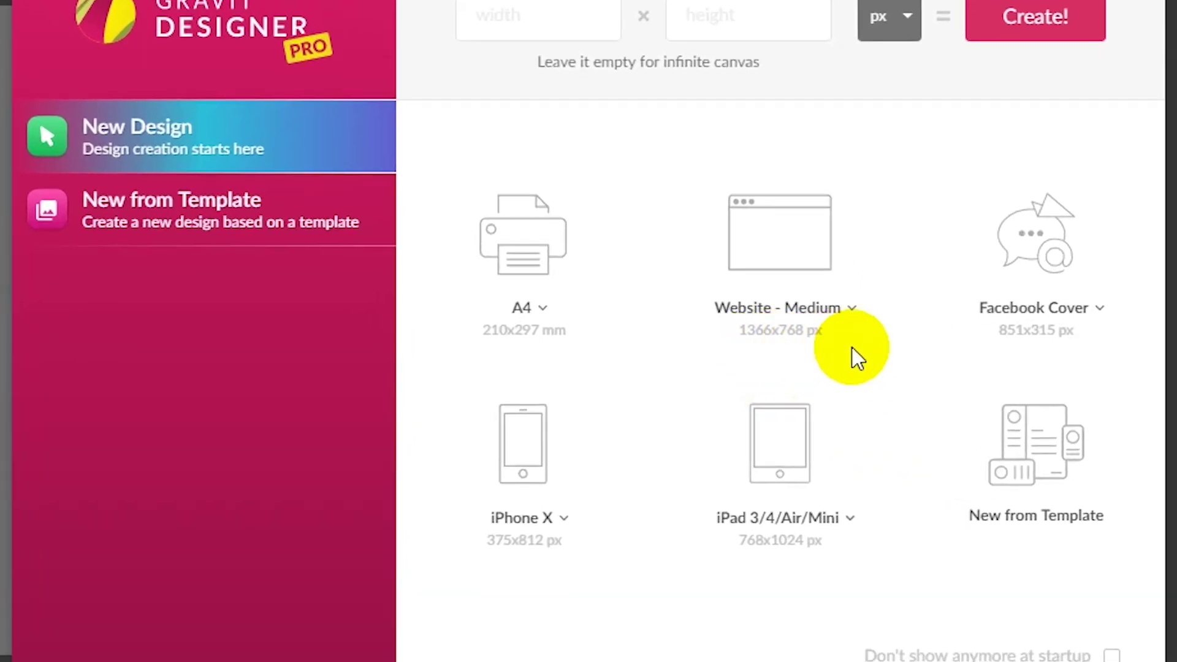
pyautogui.click(842, 308)
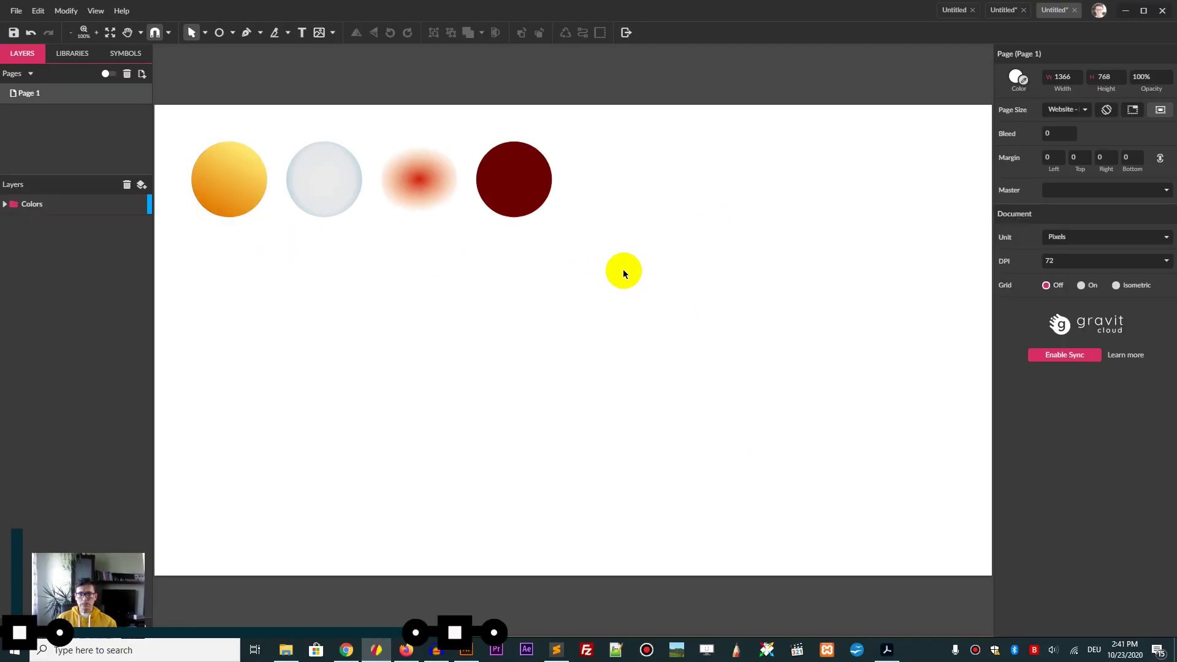
# Draw a 400×400 circle and move it to about X 683, Y 208.
pyautogui.press('e')
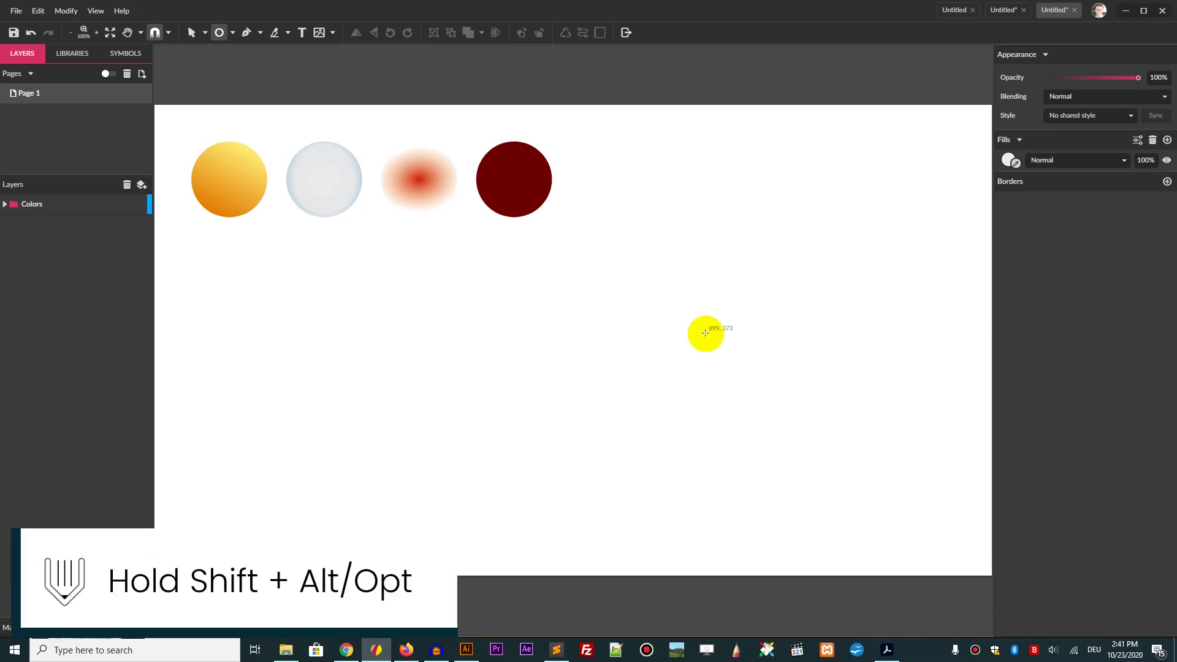
pyautogui.moveTo(709, 339)
pyautogui.mouseDown()
pyautogui.moveTo(851, 494)
pyautogui.moveTo(852, 482)
pyautogui.mouseUp()
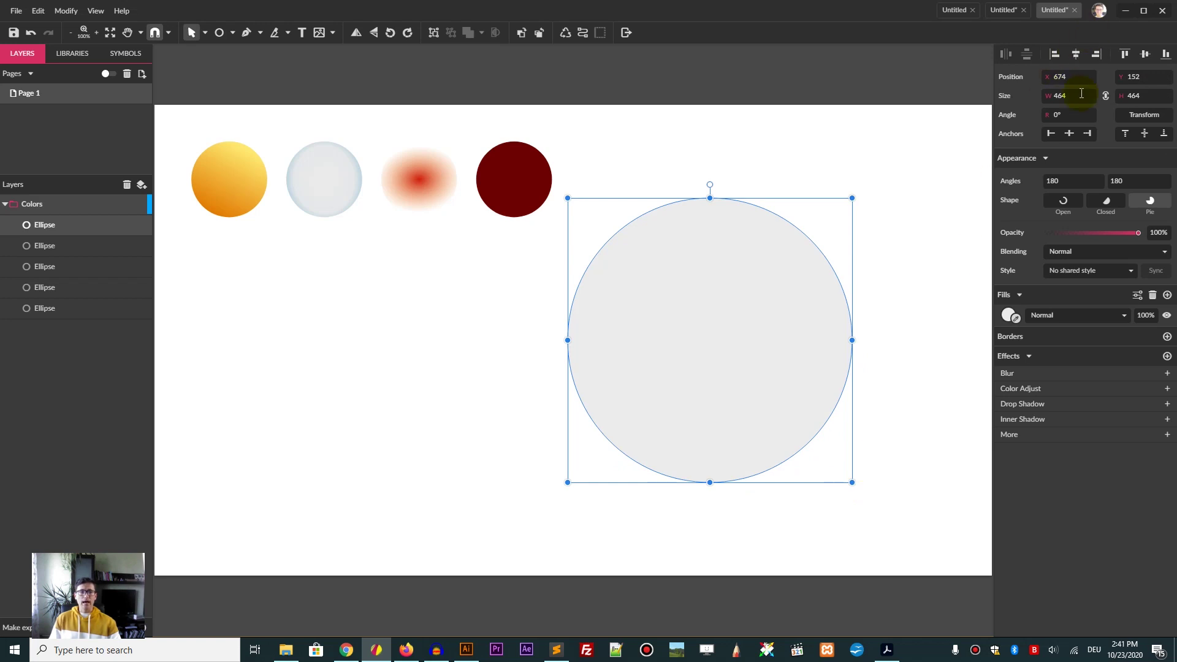
pyautogui.click(1049, 95)
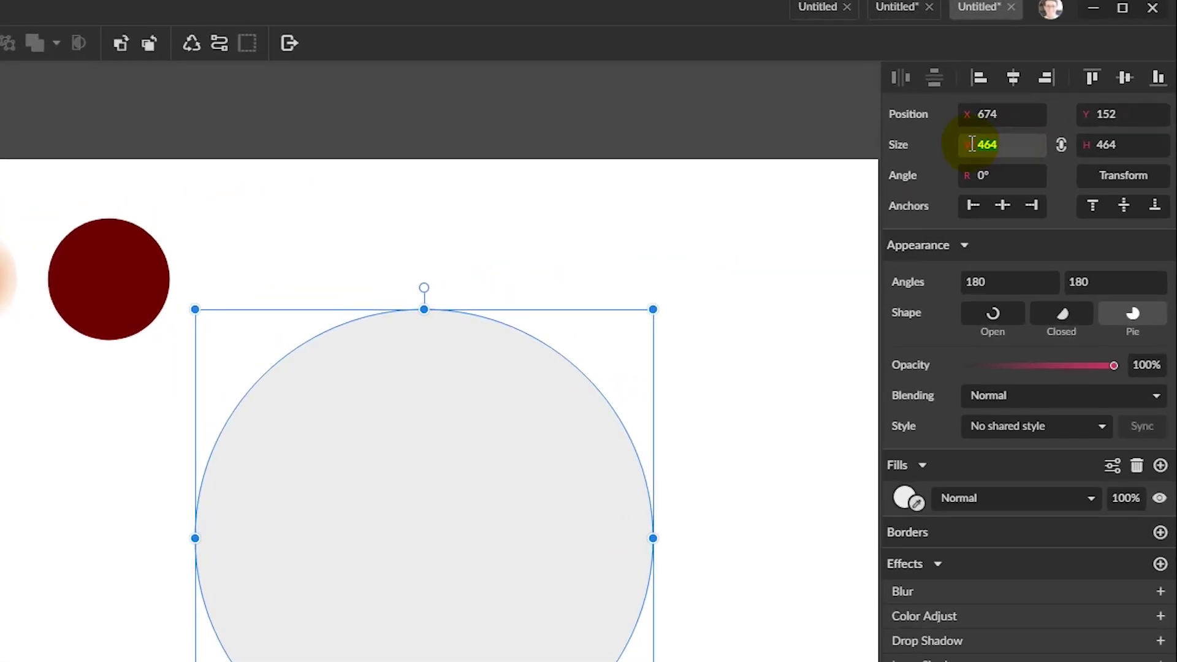
pyautogui.write('400')
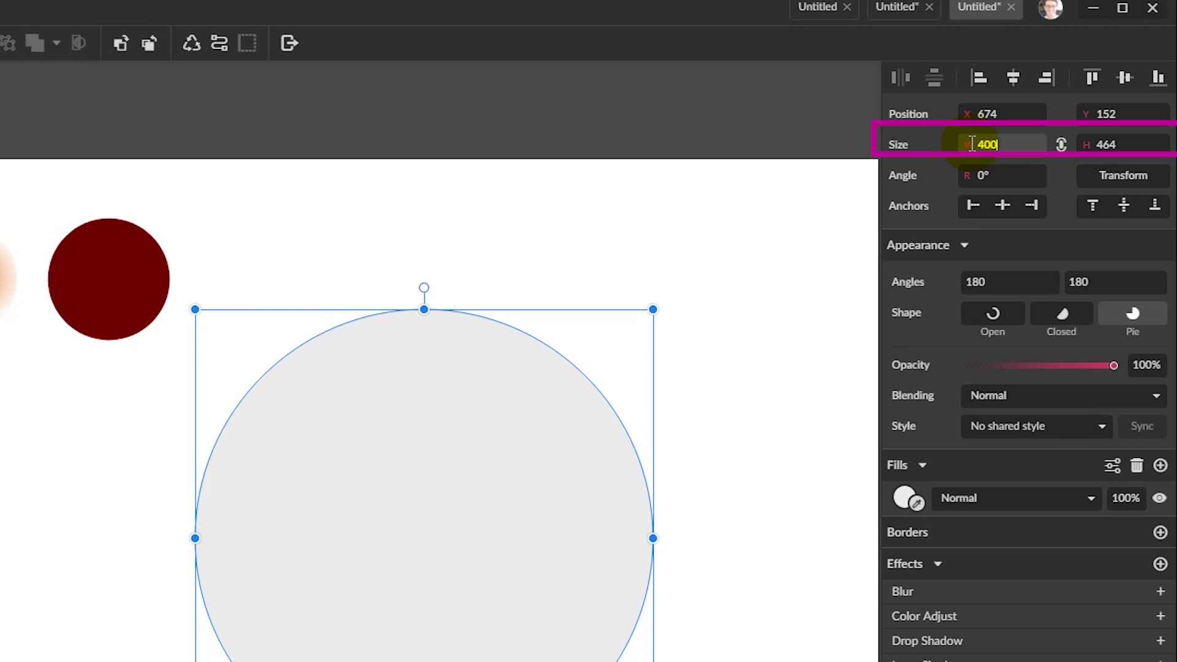
pyautogui.press('Return')
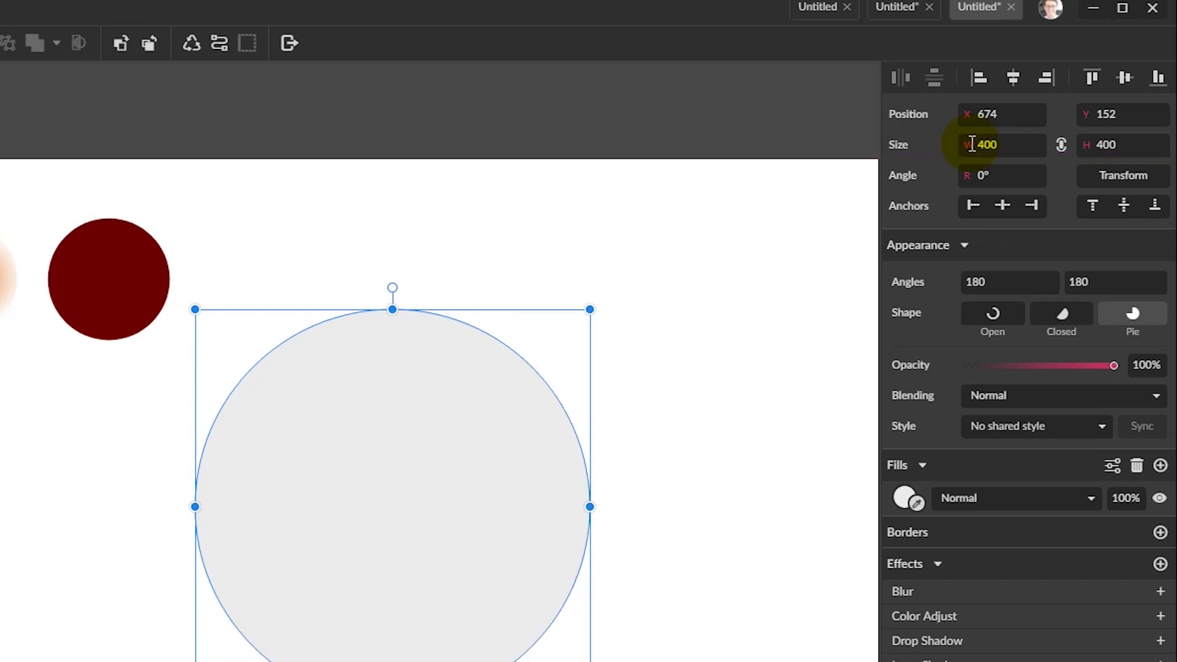
pyautogui.moveTo(420, 402); pyautogui.dragTo(429, 457)
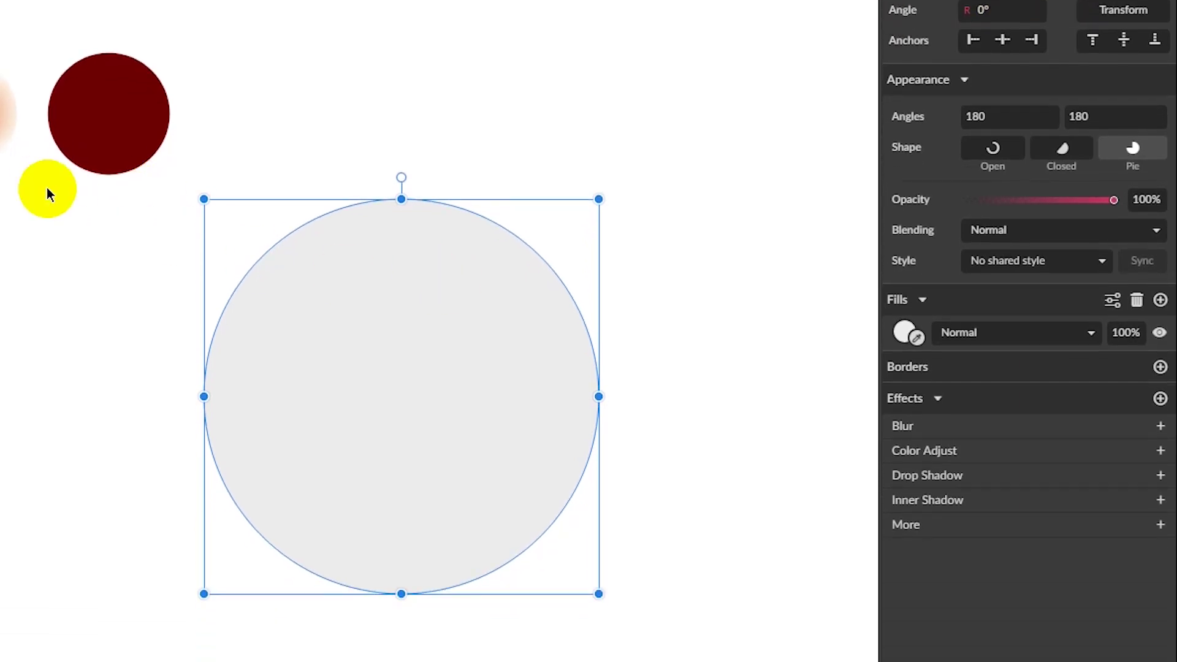
# Apply the body style and stretch its linear gradient from lower-left #E27C04 to upper-right #FFEA70.
pyautogui.click(1011, 263)
pyautogui.click(943, 366)
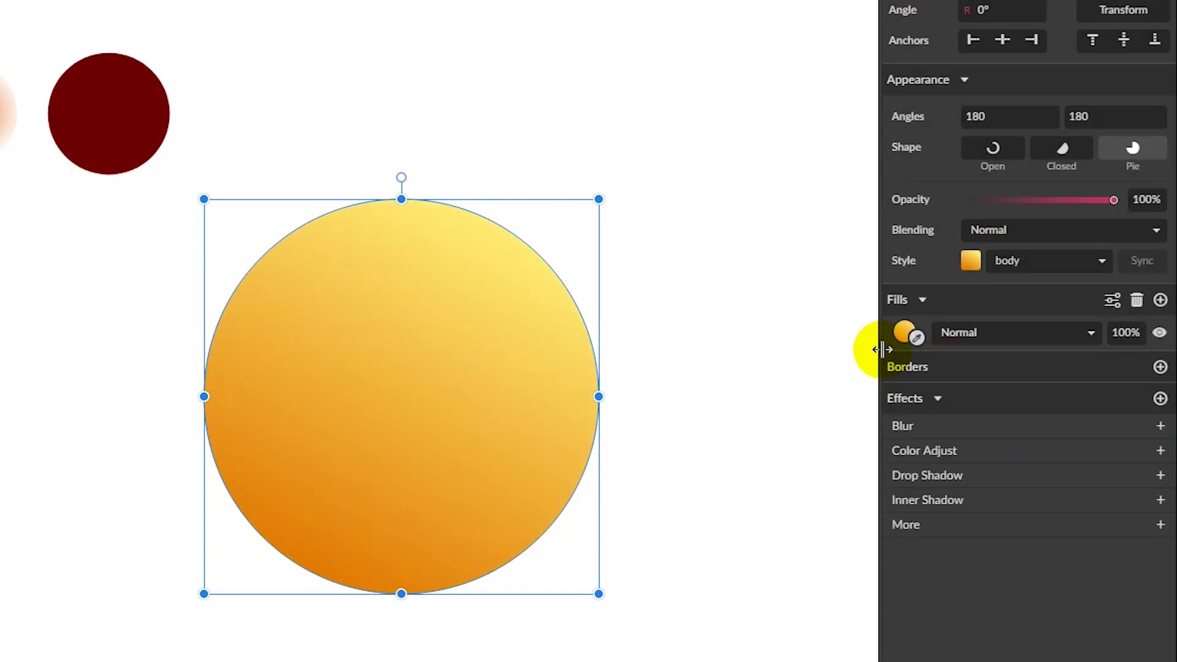
pyautogui.click(901, 330)
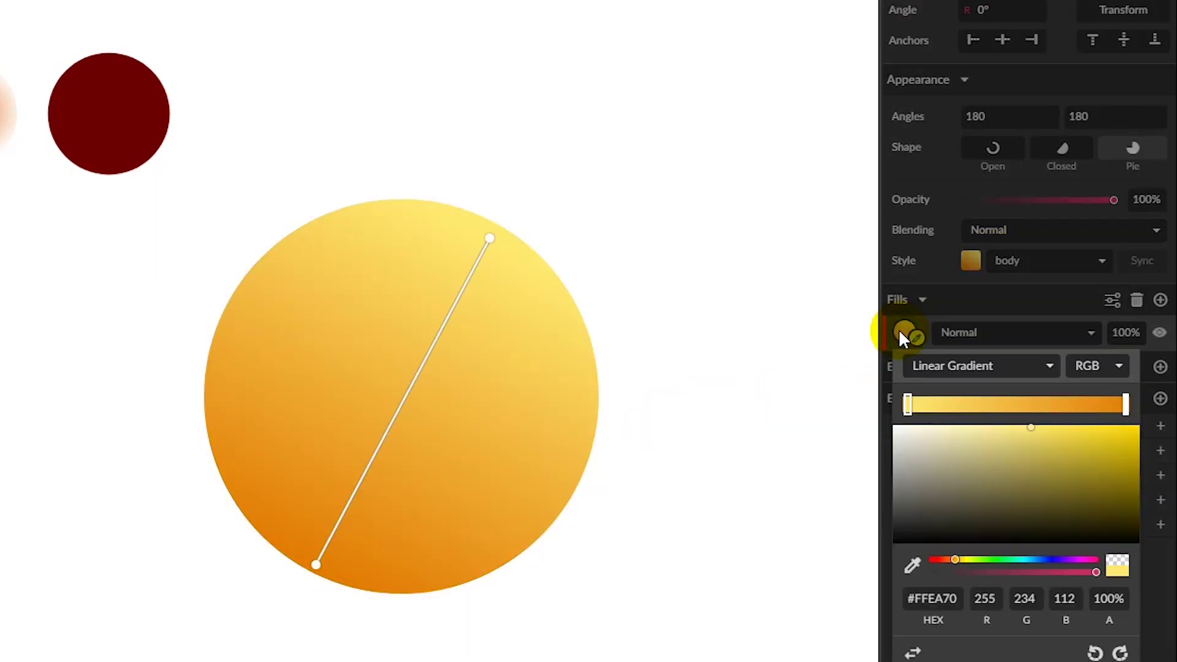
pyautogui.click(919, 366)
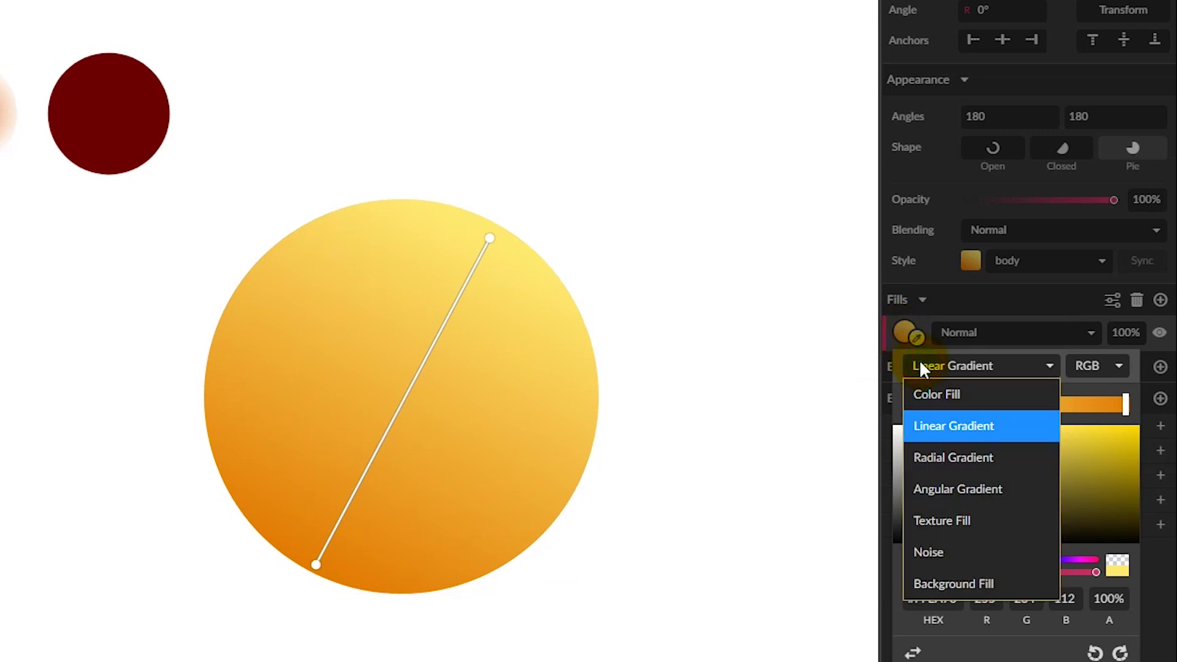
pyautogui.click(944, 429)
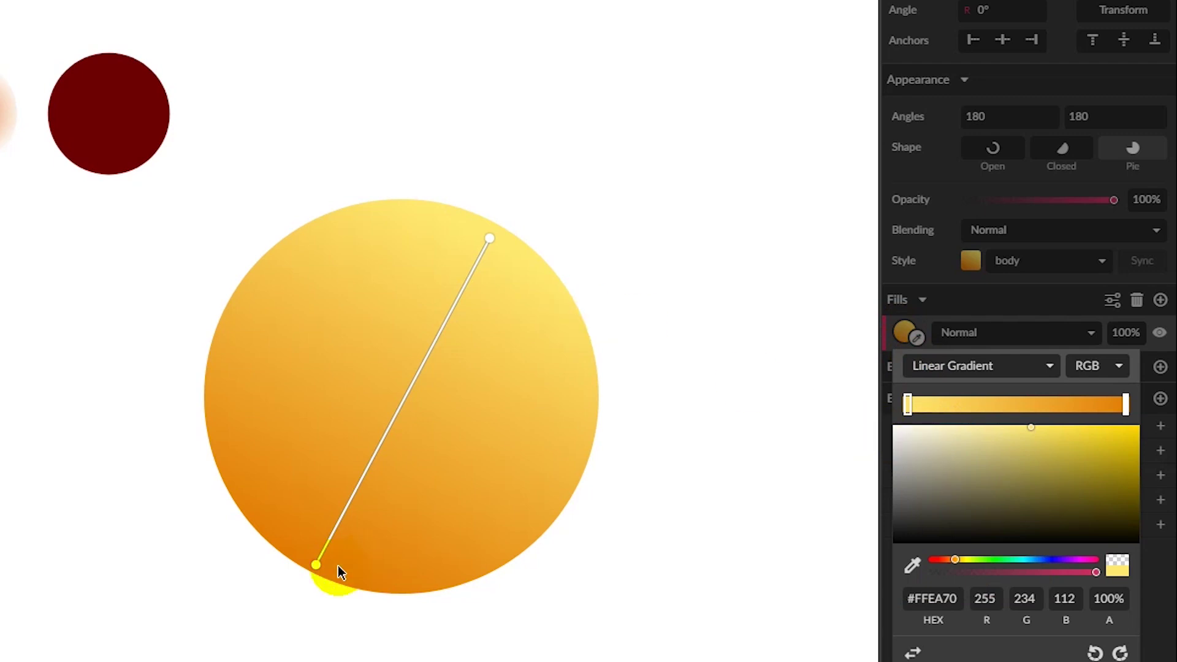
pyautogui.moveTo(316, 569); pyautogui.dragTo(275, 545)
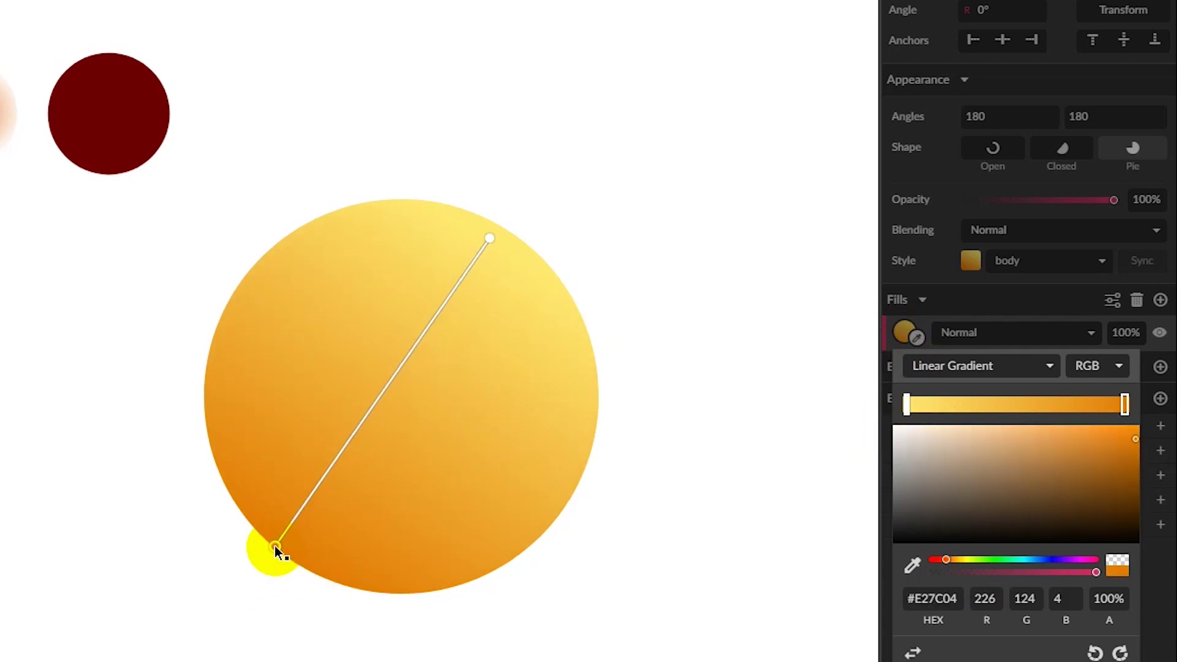
pyautogui.moveTo(490, 239); pyautogui.dragTo(516, 241)
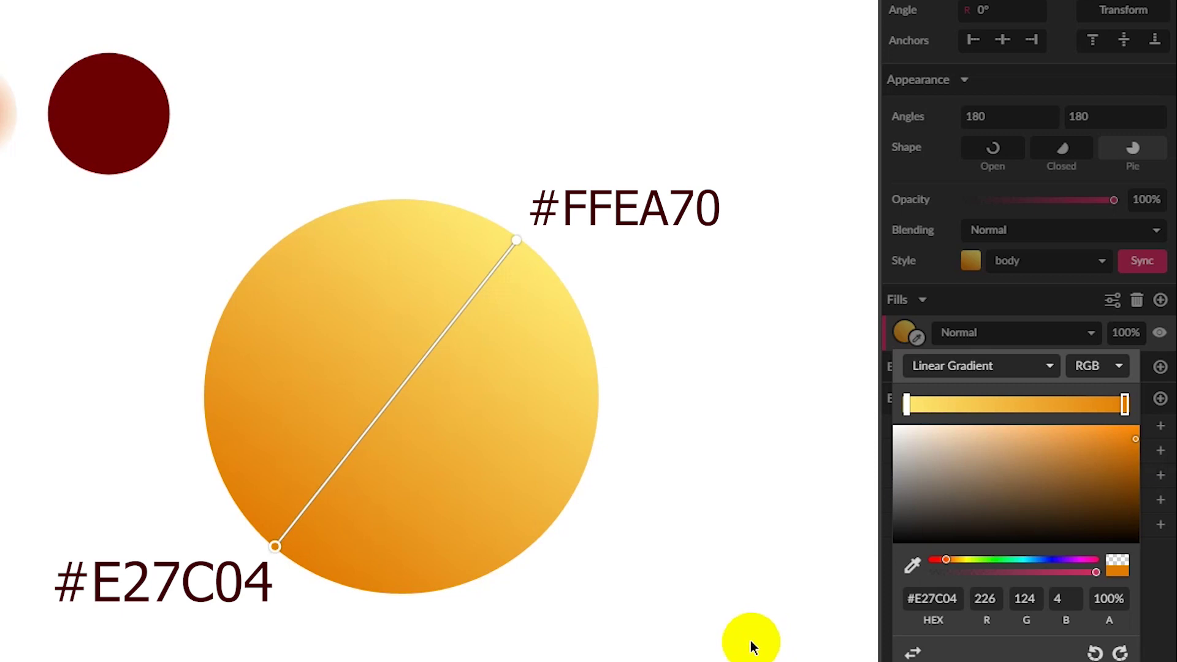
pyautogui.click(515, 240)
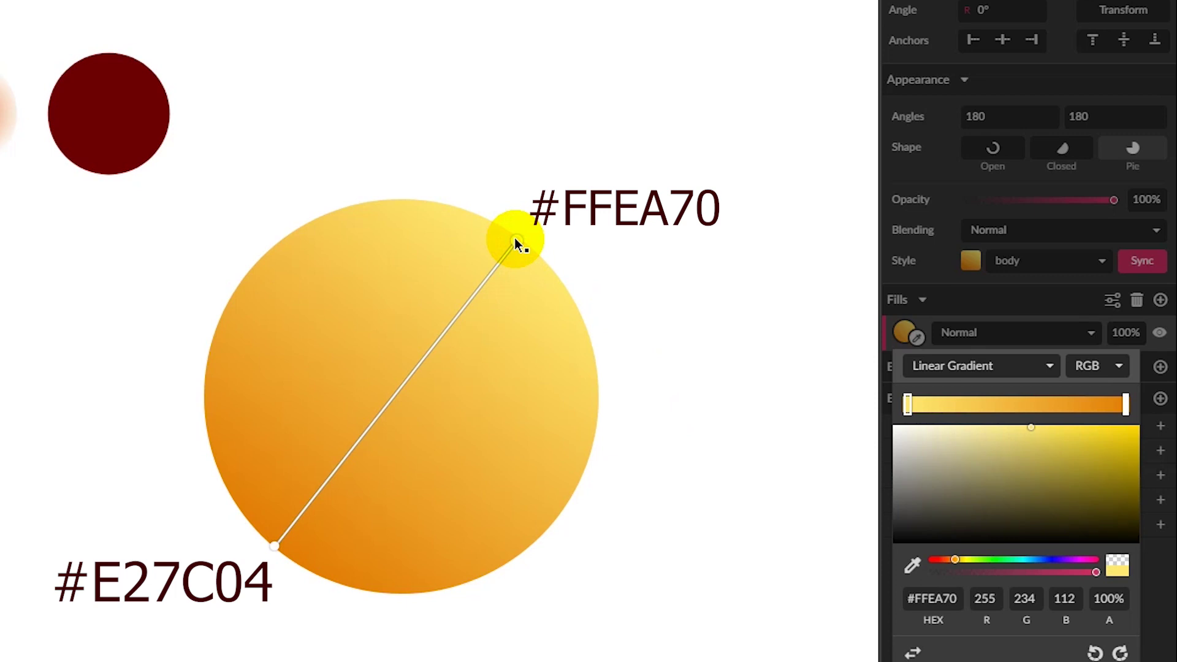
pyautogui.click(507, 171)
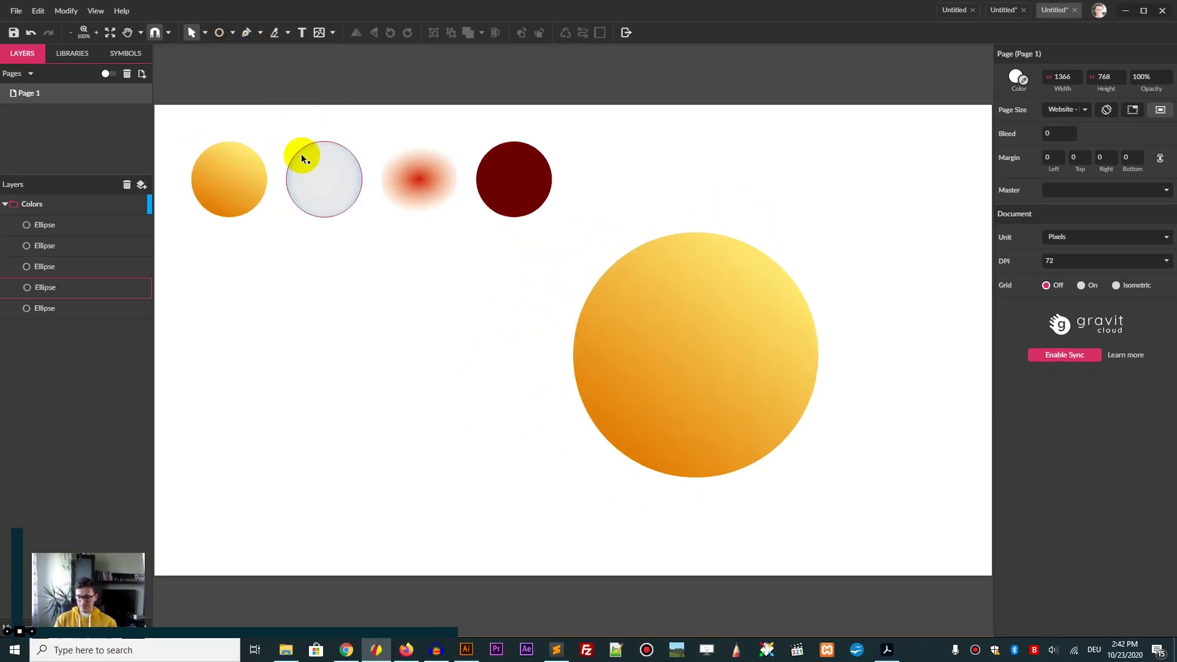
# Draw a 185×240 Eyes-style ellipse on the face's upper left.
pyautogui.press('e')
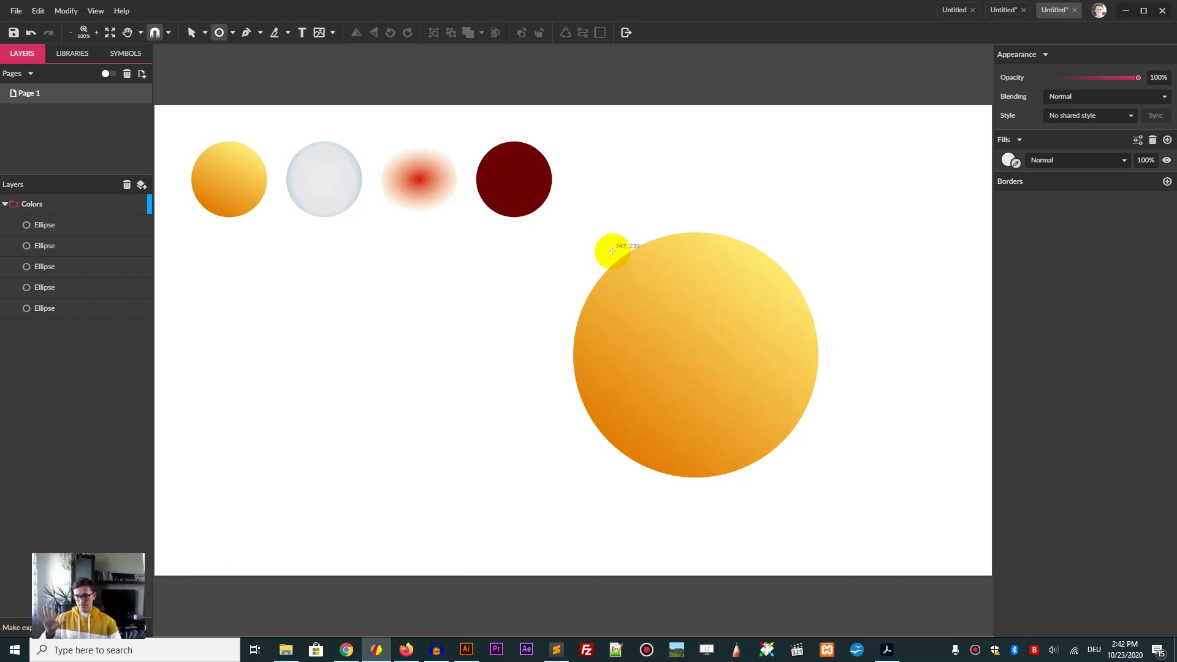
pyautogui.moveTo(609, 236); pyautogui.dragTo(701, 369)
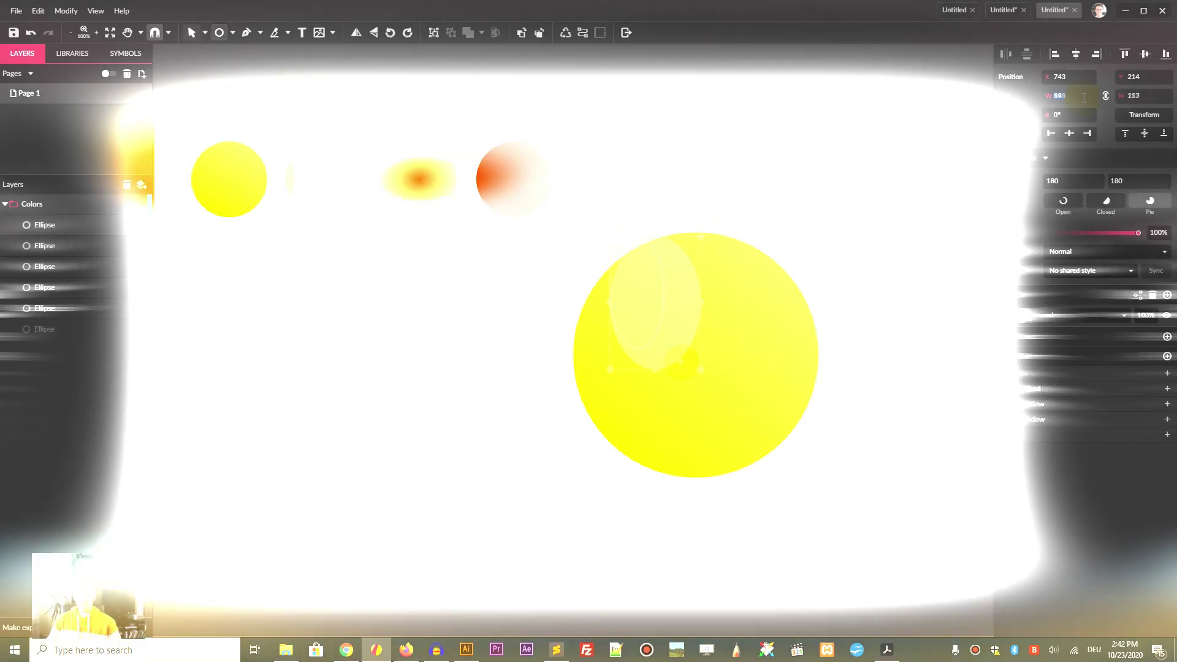
pyautogui.click(1083, 98)
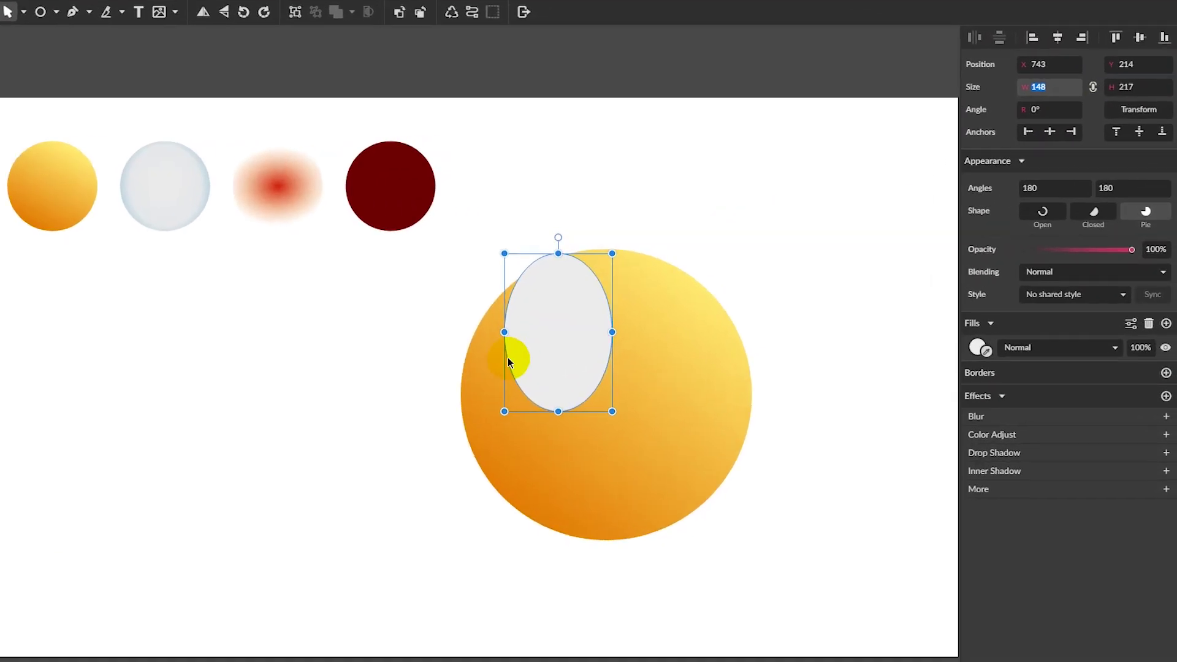
pyautogui.moveTo(610, 302); pyautogui.dragTo(604, 303)
pyautogui.moveTo(180, 422); pyautogui.dragTo(178, 422)
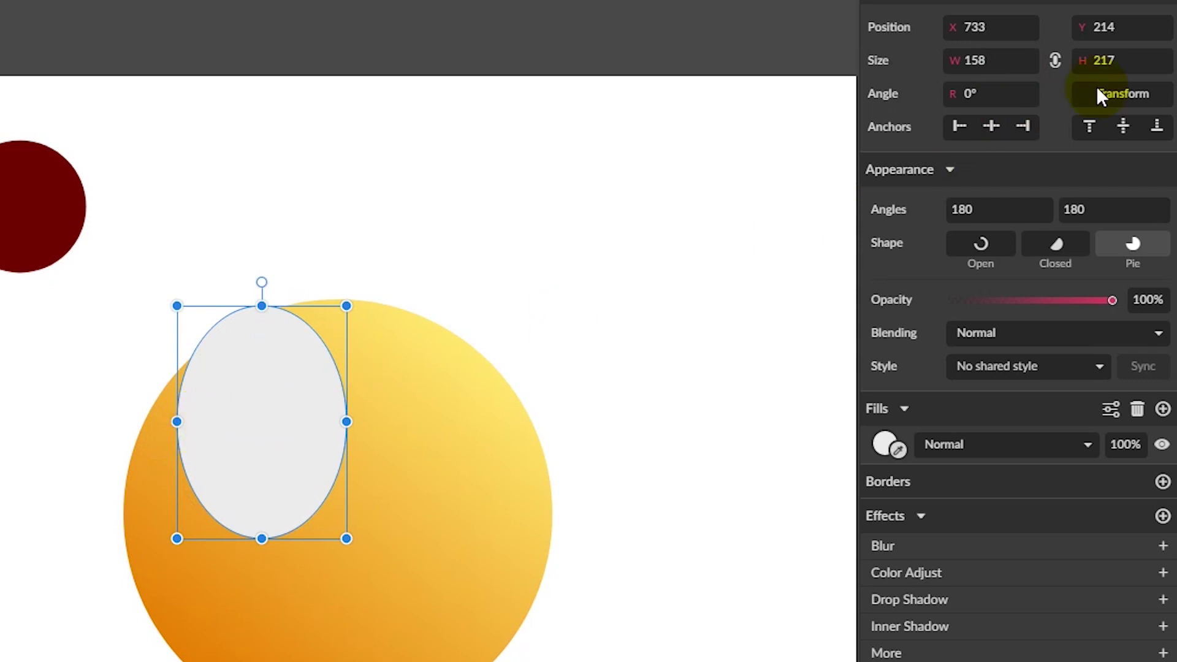
pyautogui.click(1147, 60)
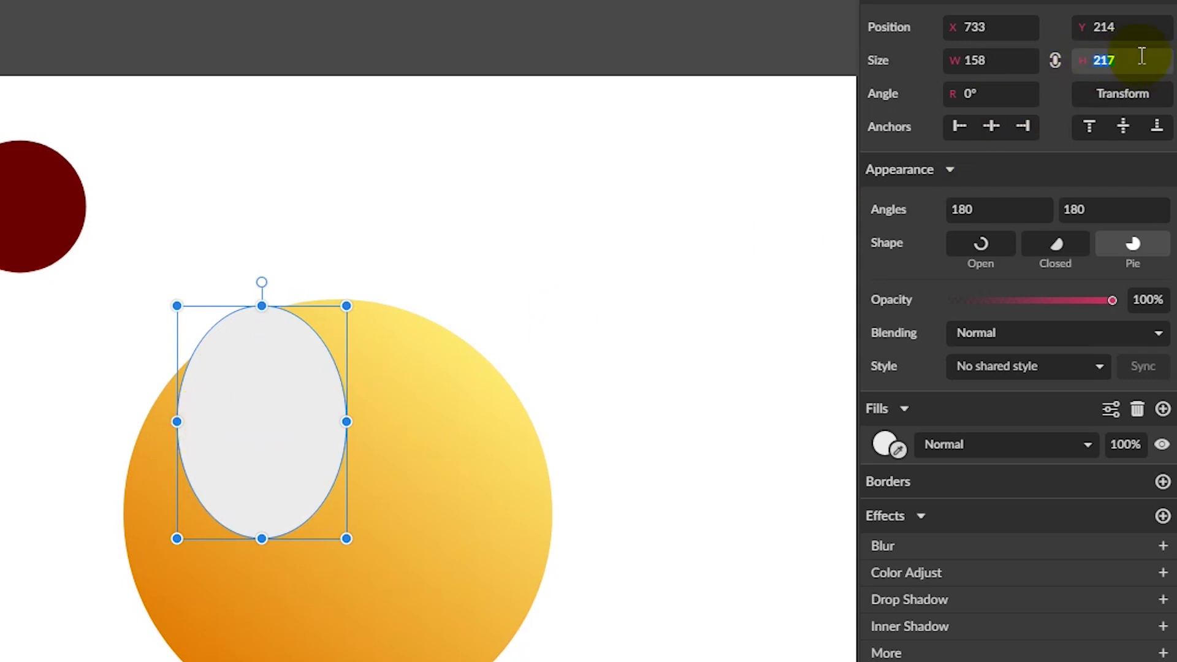
pyautogui.write('24')
pyautogui.press('Return')
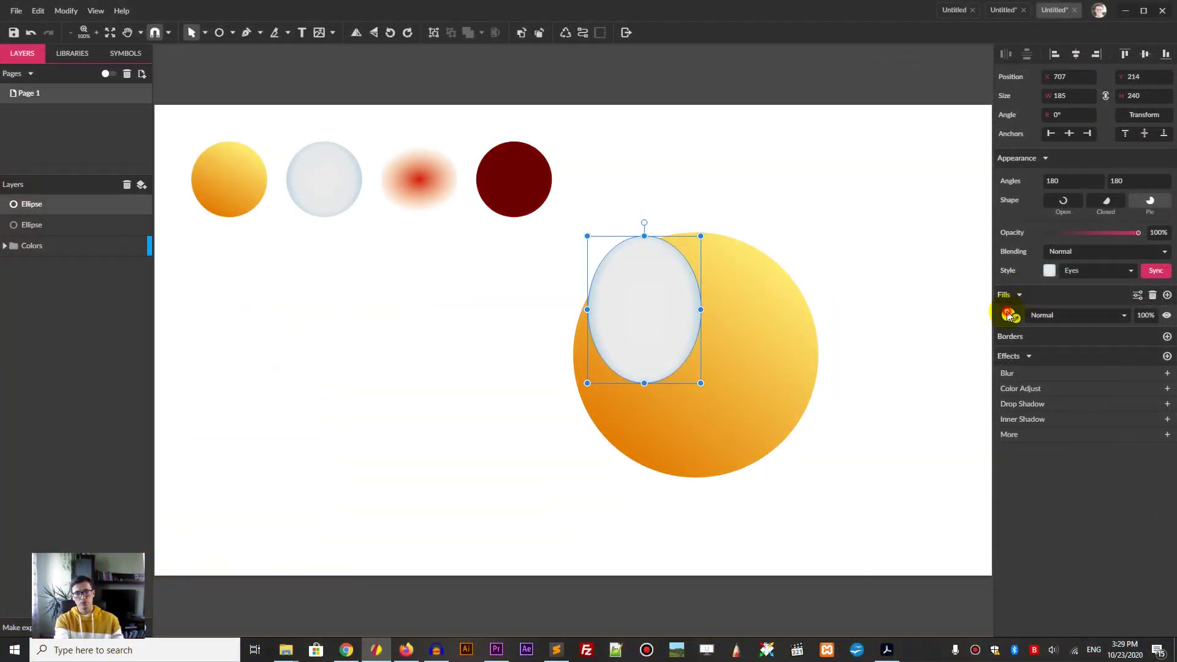
# Make the eye fill a radial gradient: #EBEBEB centre, #E9EAEA near the rim, #BDD5DE edge.
pyautogui.click(1008, 314)
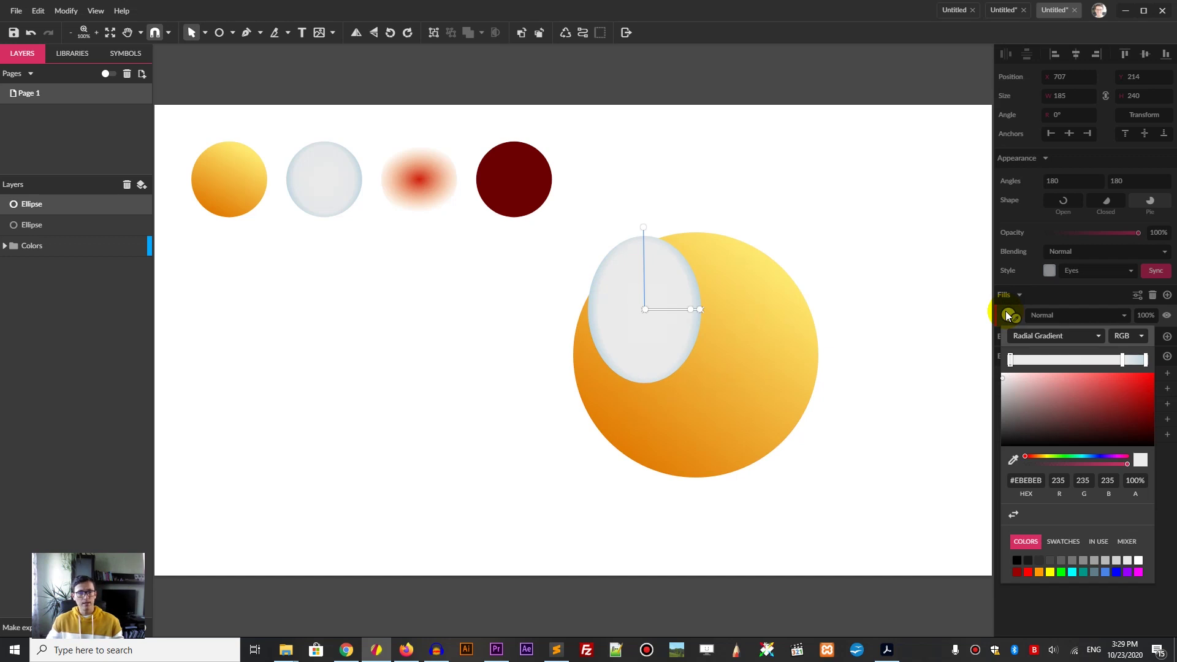
pyautogui.click(1019, 336)
pyautogui.click(966, 428)
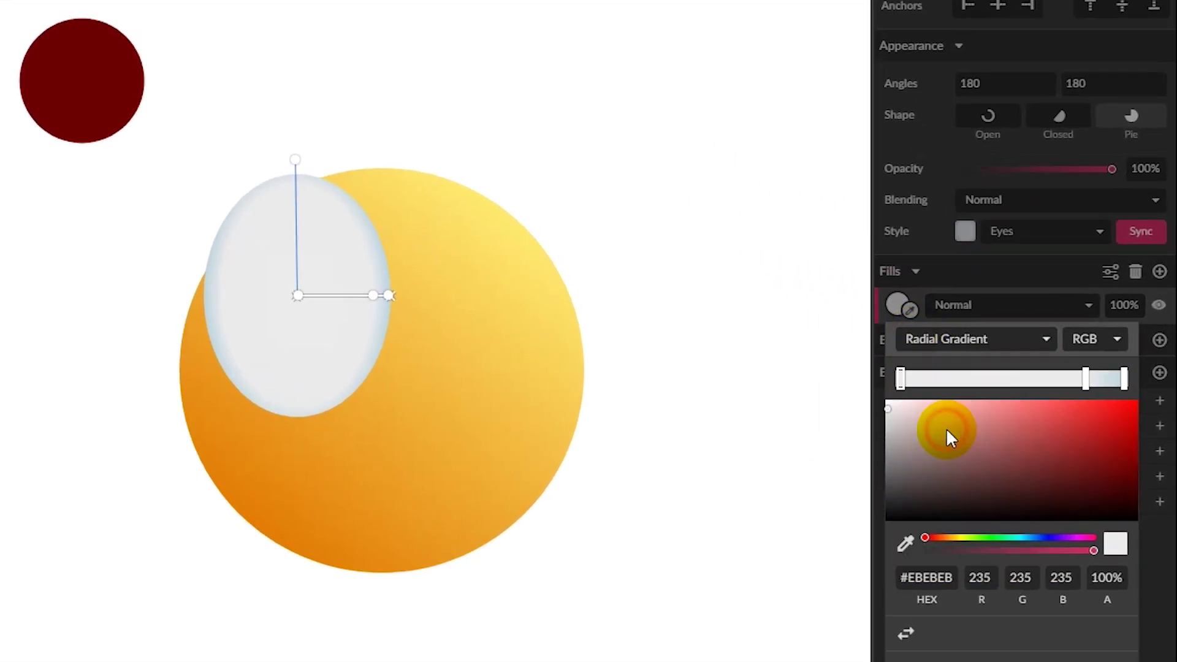
pyautogui.click(902, 378)
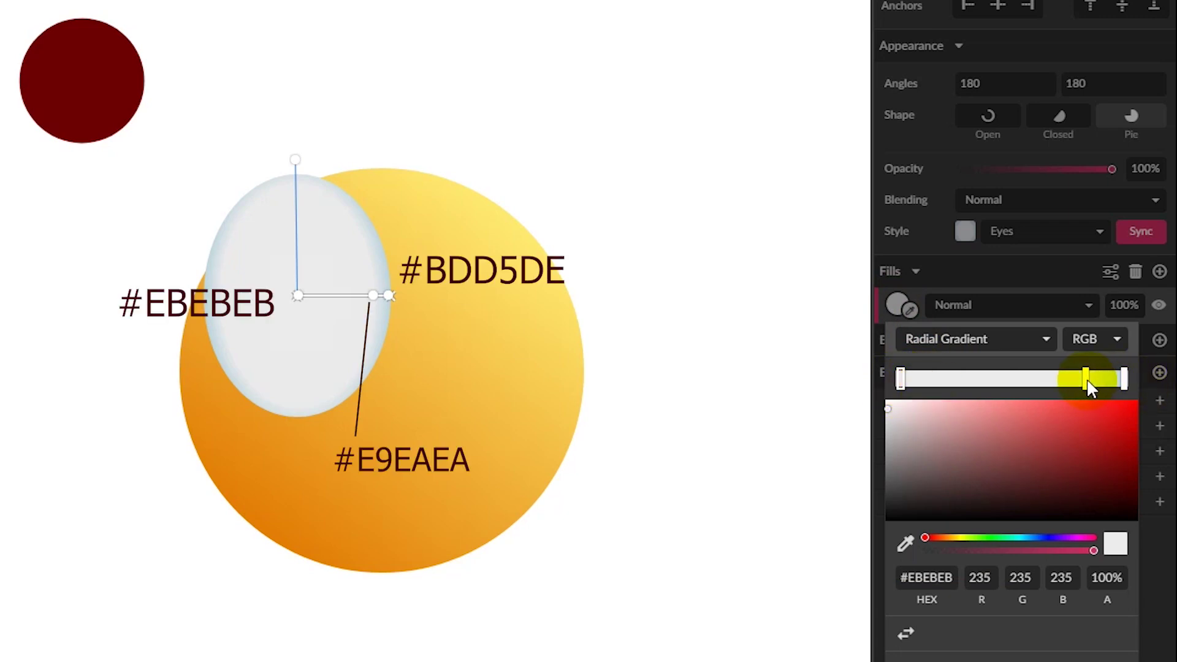
pyautogui.moveTo(1086, 377); pyautogui.dragTo(1049, 422)
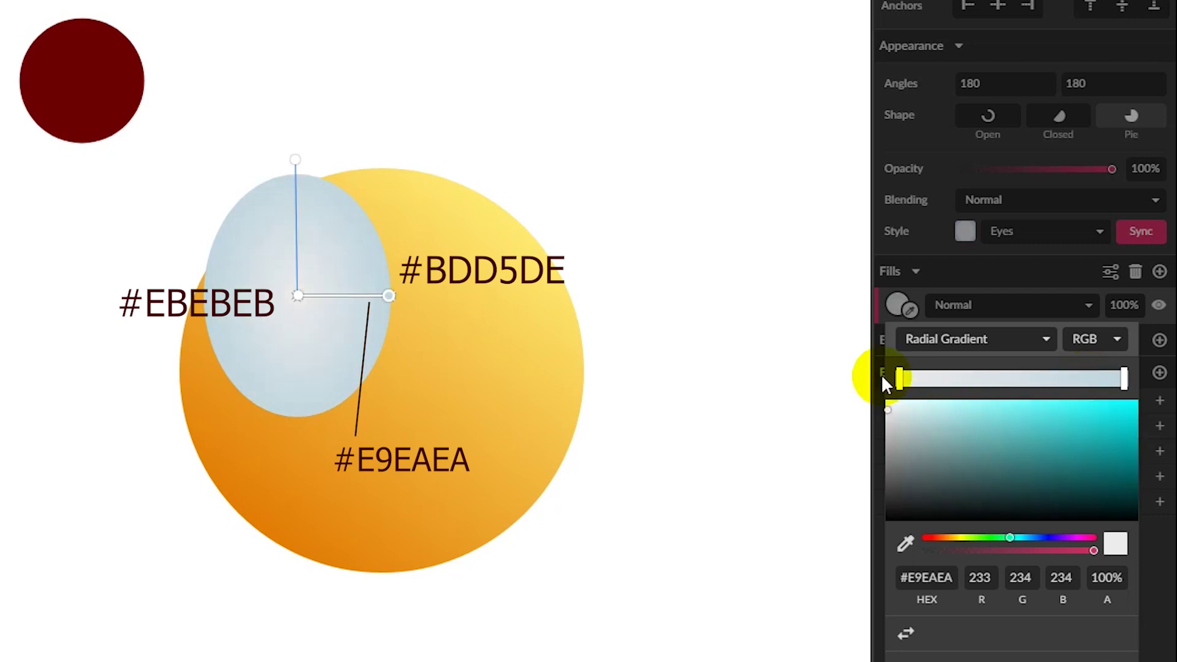
pyautogui.click(898, 378)
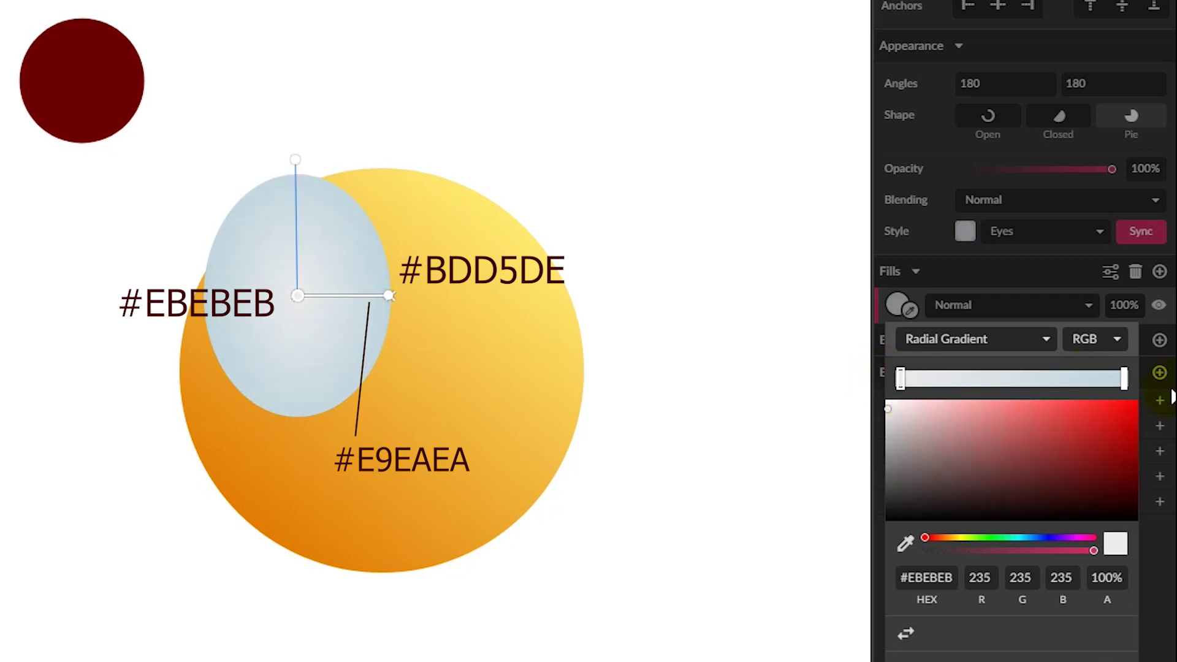
pyautogui.click(910, 381)
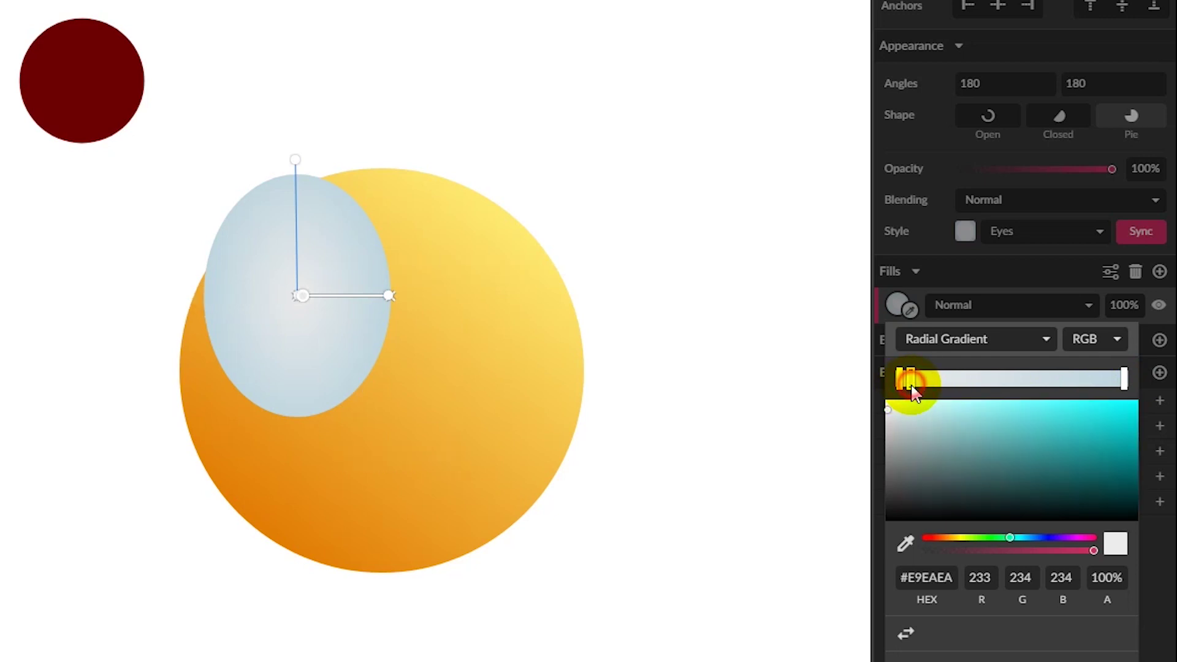
pyautogui.moveTo(910, 380); pyautogui.dragTo(1096, 385)
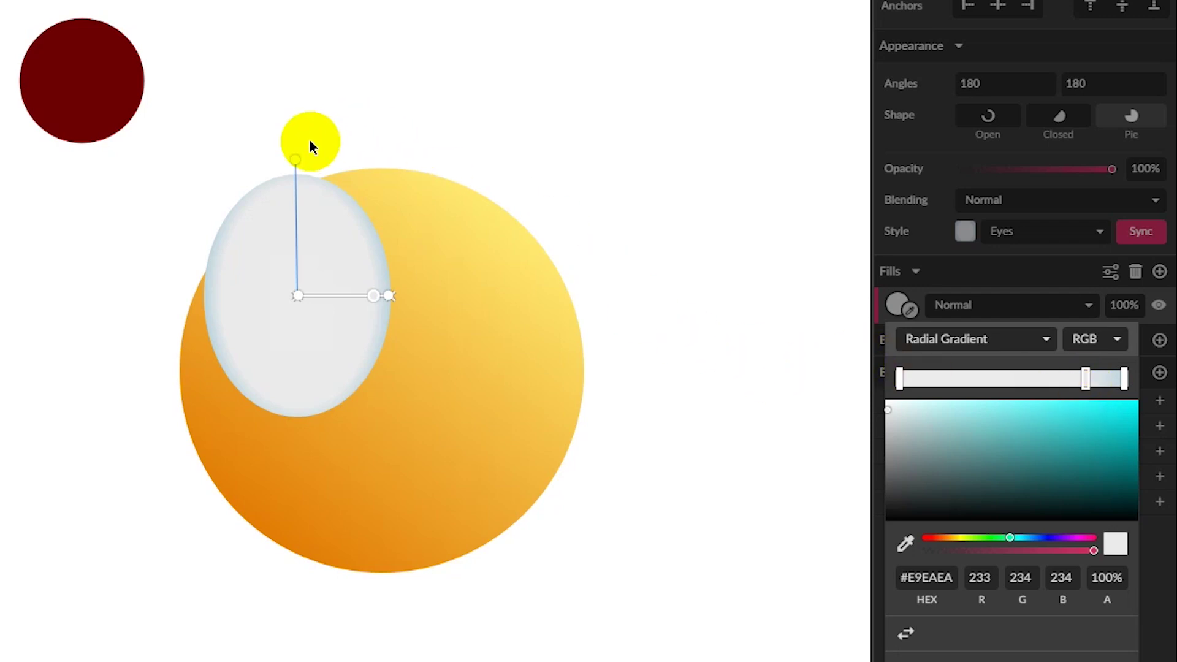
pyautogui.moveTo(295, 160); pyautogui.dragTo(304, 172)
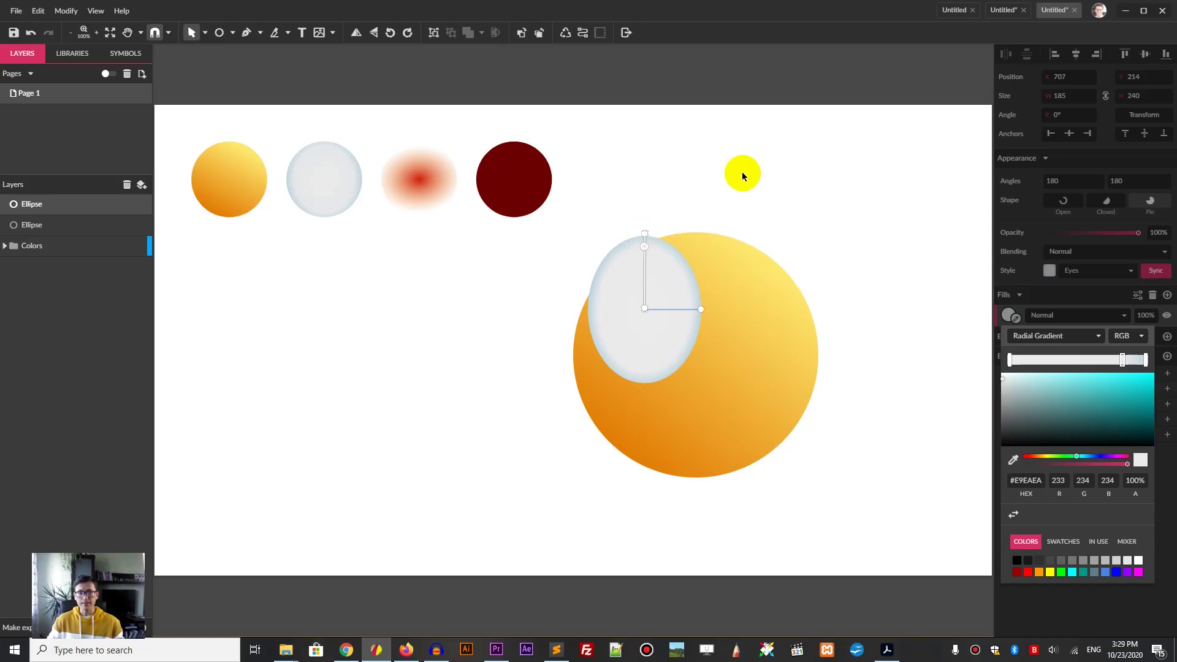
pyautogui.click(743, 149)
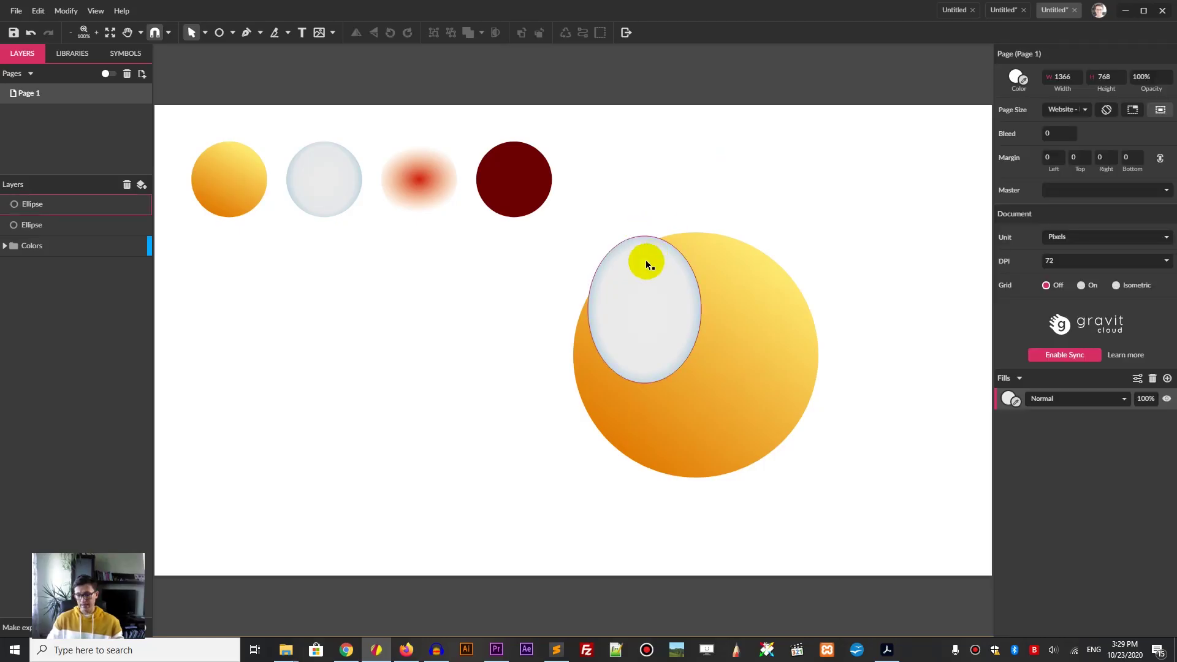
# Duplicate the eye onto the face's upper right and shrink the copy to 120×155.7.
pyautogui.moveTo(645, 262); pyautogui.dragTo(764, 275)
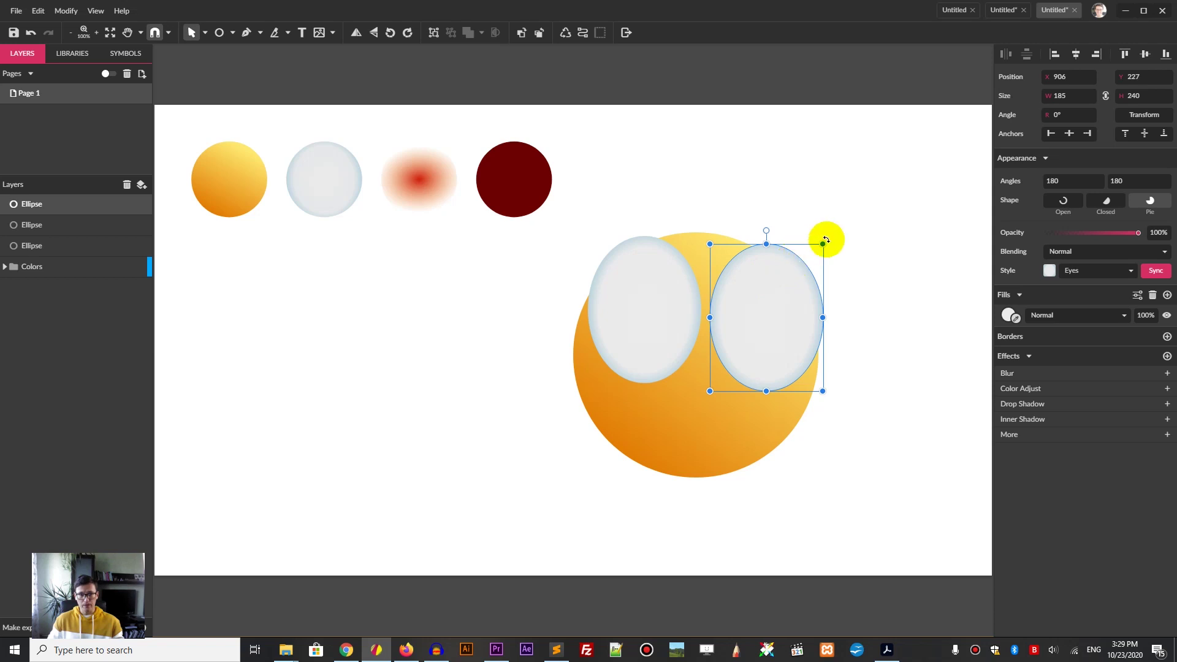
pyautogui.moveTo(822, 243); pyautogui.dragTo(802, 271)
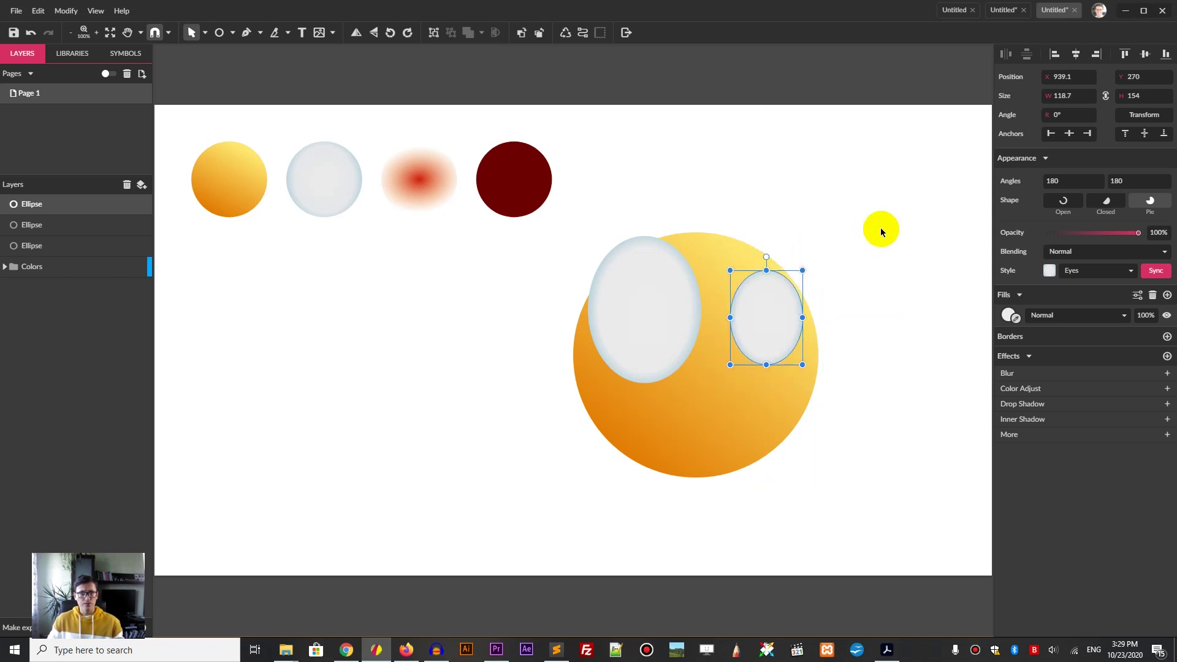
pyautogui.click(1046, 98)
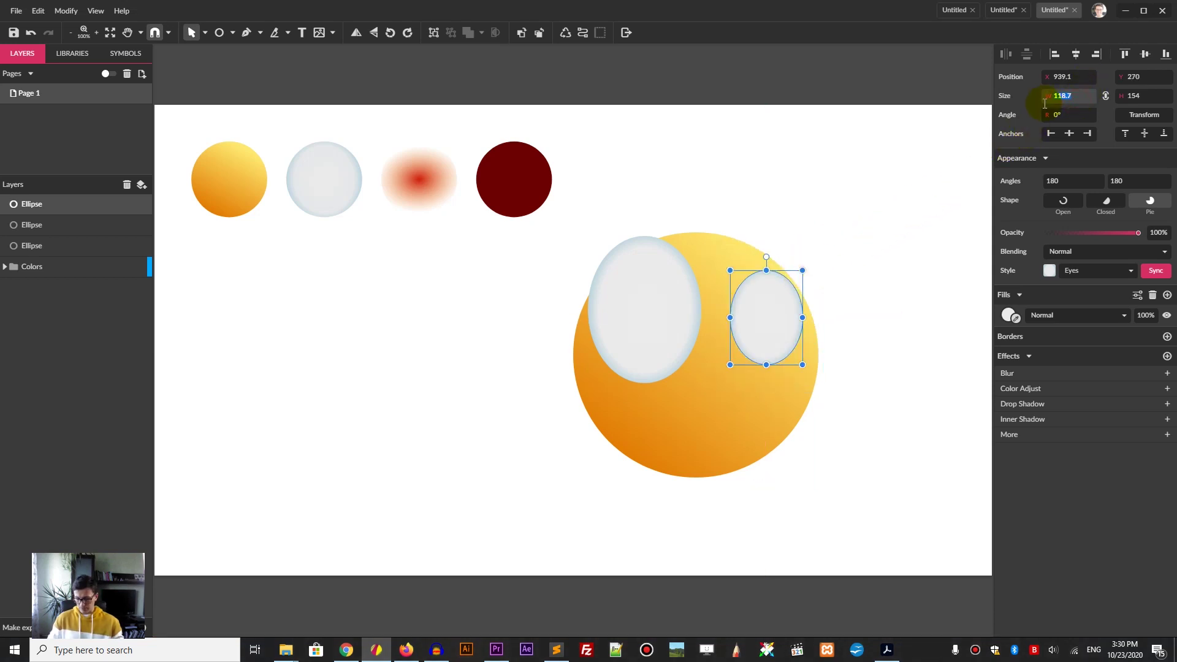
pyautogui.write('120')
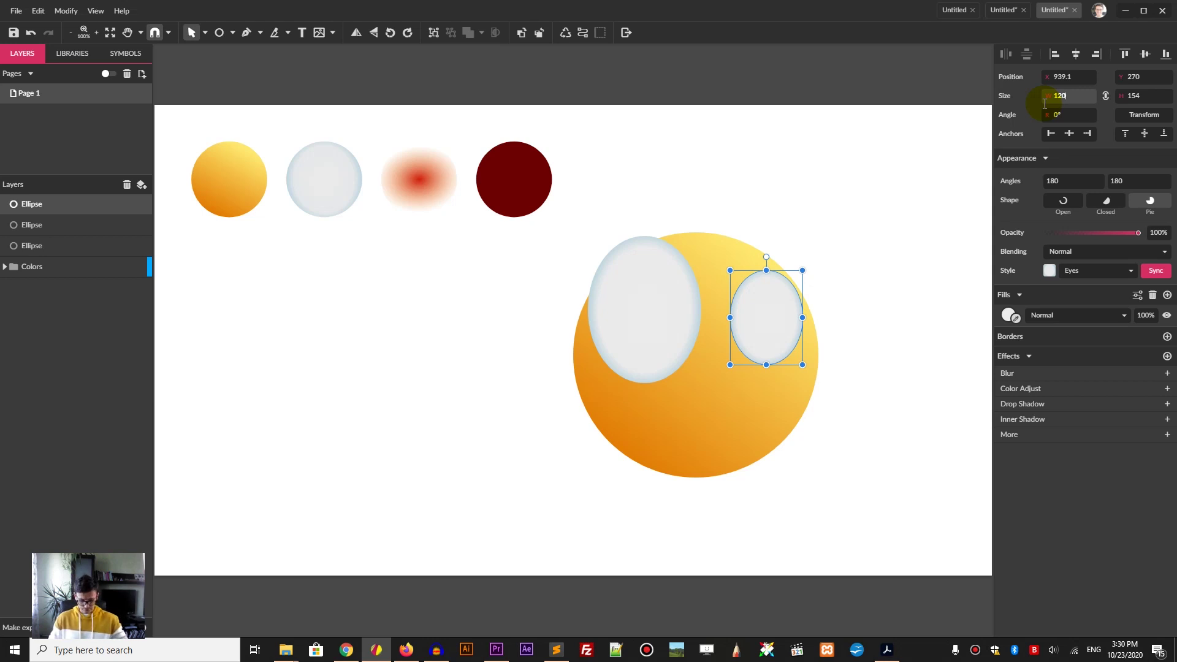
pyautogui.press('Return')
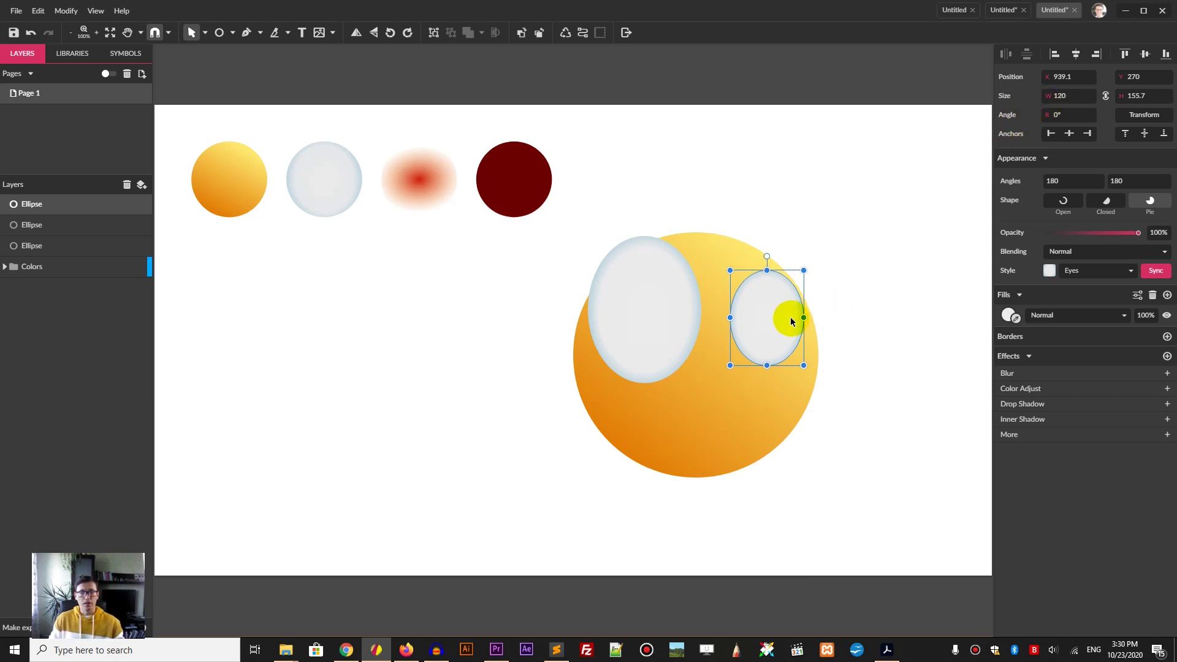
pyautogui.moveTo(789, 318)
pyautogui.mouseDown()
pyautogui.moveTo(773, 337)
pyautogui.moveTo(786, 335)
pyautogui.mouseUp()
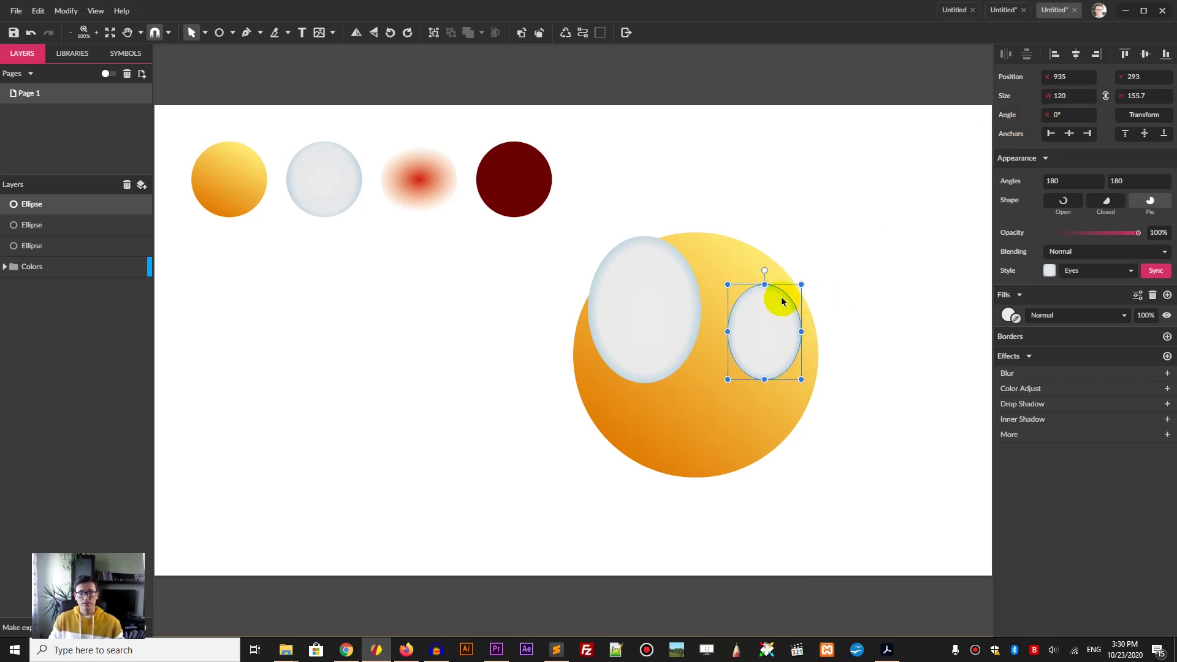
pyautogui.moveTo(763, 318); pyautogui.dragTo(764, 315)
pyautogui.click(765, 212)
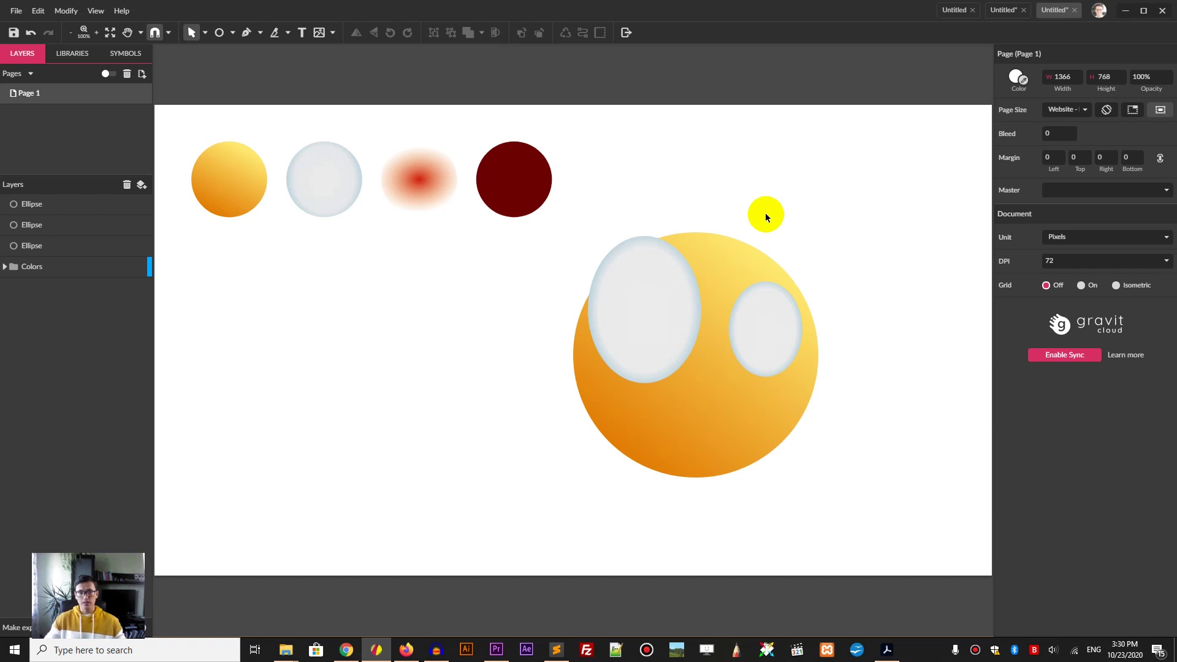
pyautogui.click(626, 334)
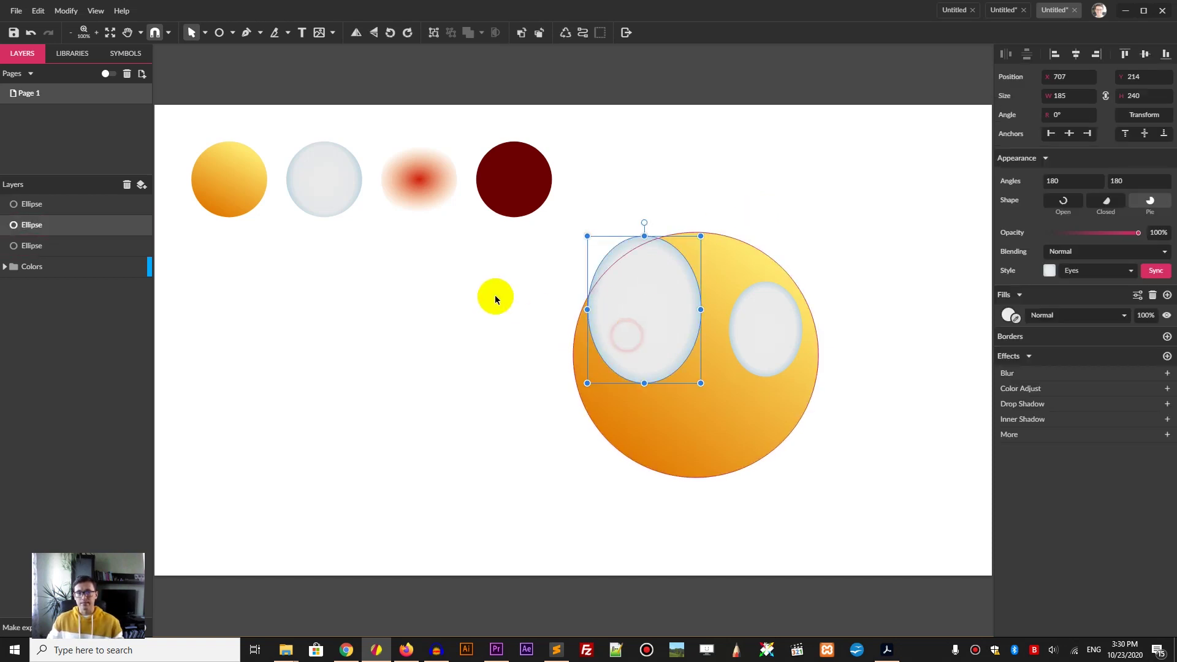
pyautogui.click(459, 271)
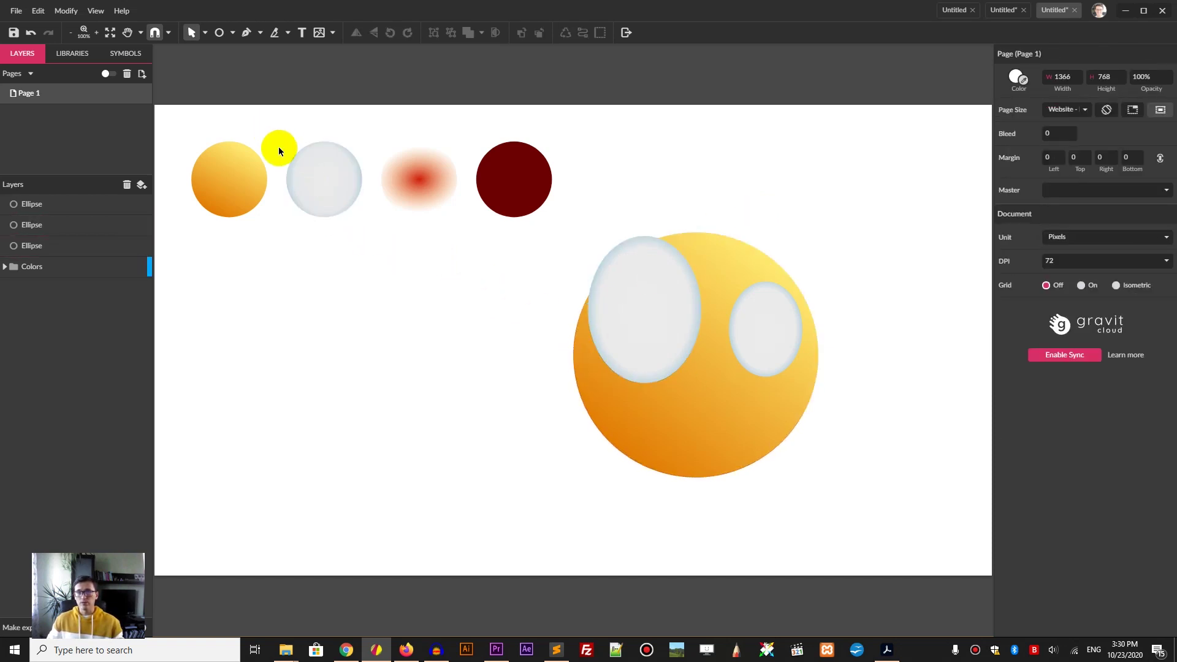
# Draw a thin ellipse just beneath the left eye.
pyautogui.press('e')
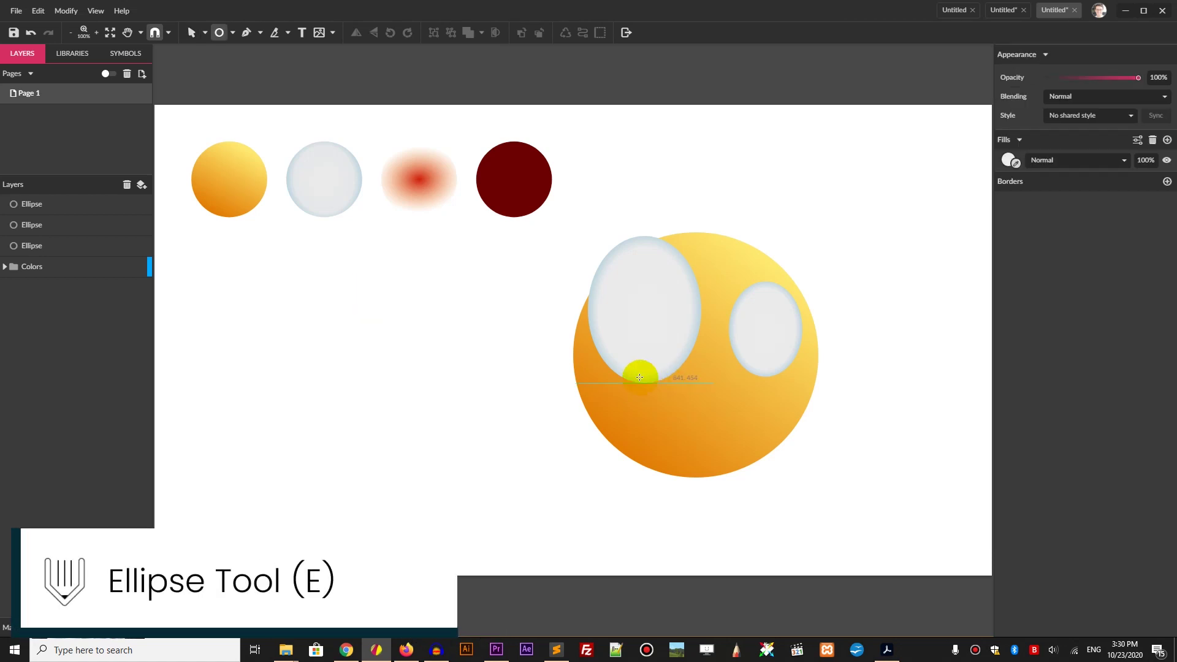
pyautogui.moveTo(598, 376)
pyautogui.mouseDown()
pyautogui.moveTo(674, 379)
pyautogui.moveTo(684, 392)
pyautogui.mouseUp()
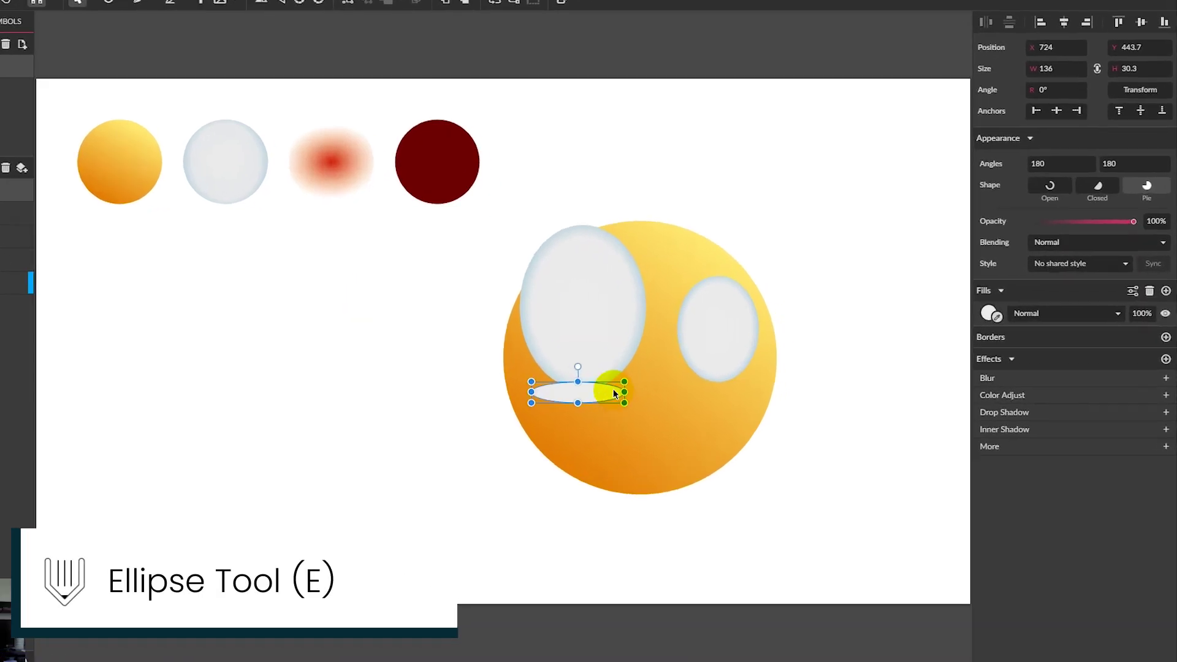
pyautogui.moveTo(377, 394); pyautogui.dragTo(369, 414)
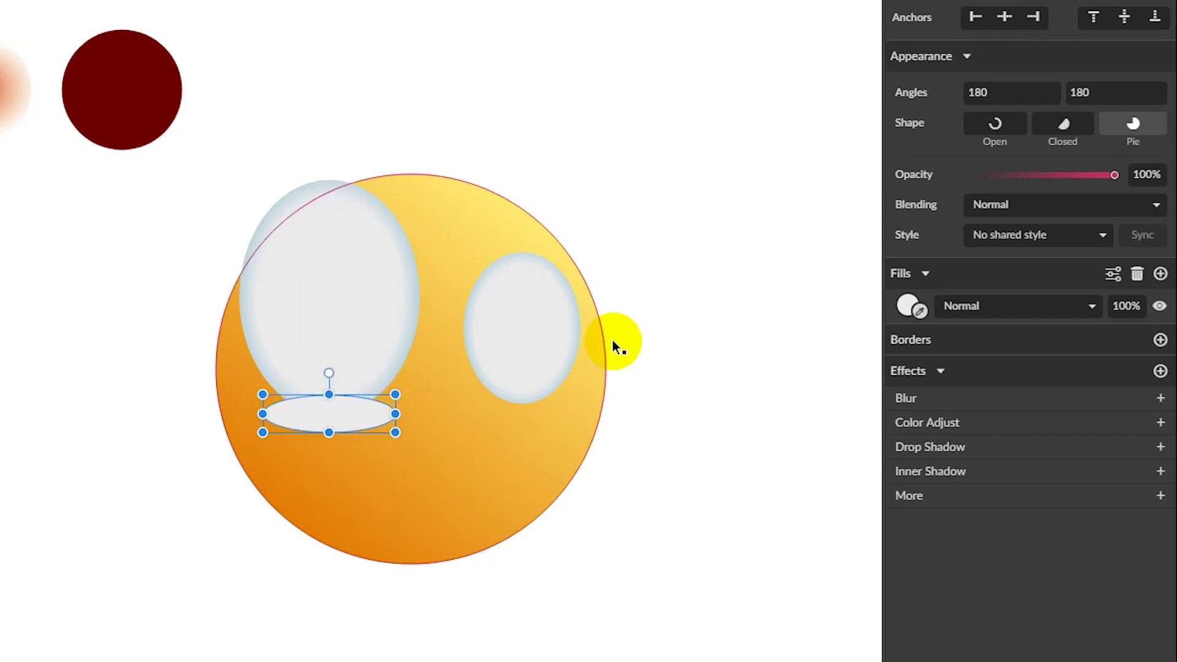
# Apply New Style, a radial gradient from red #CF1F0B to transparent orange #EB9E26.
pyautogui.click(1035, 232)
pyautogui.click(952, 300)
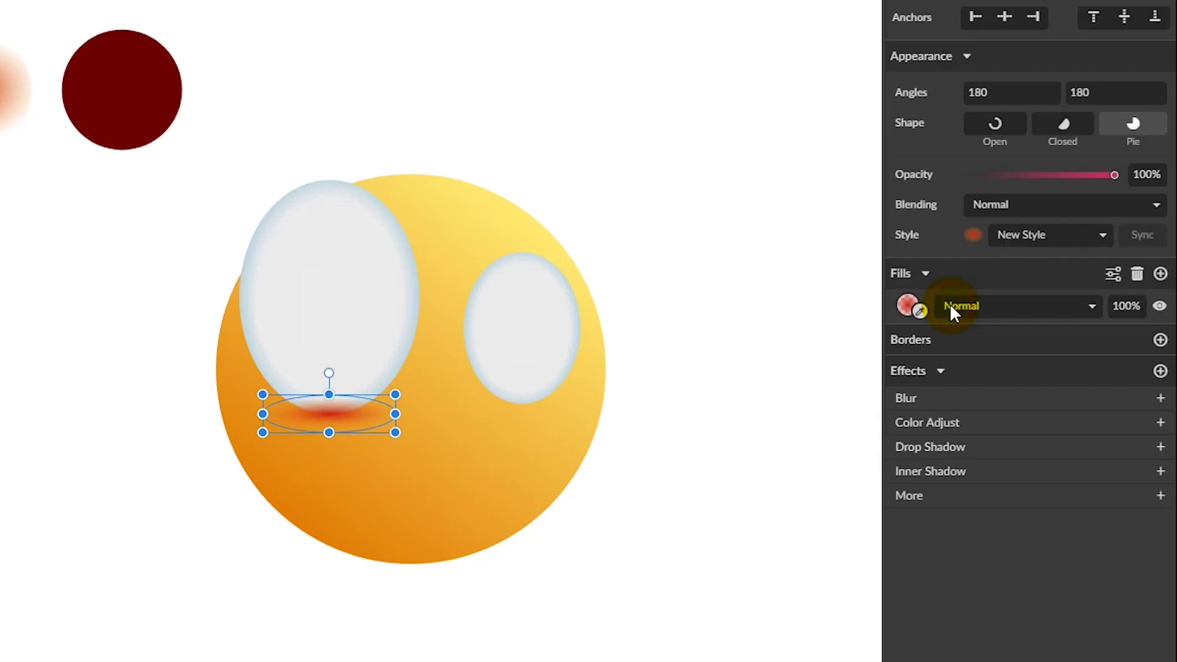
pyautogui.click(907, 306)
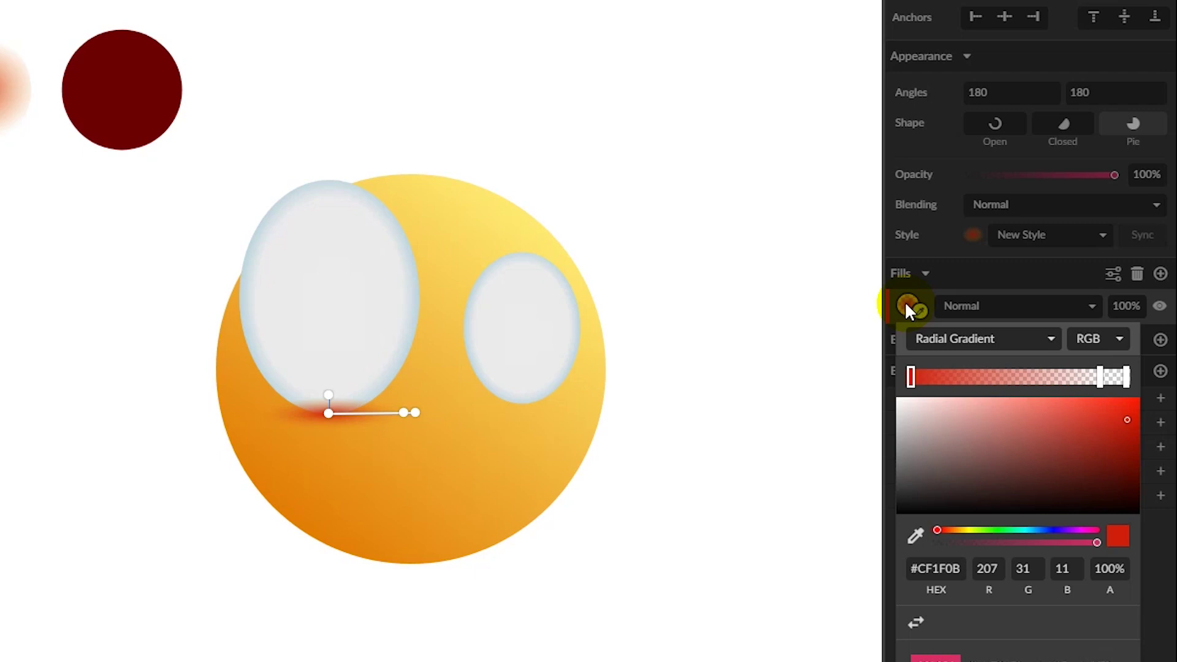
pyautogui.click(910, 376)
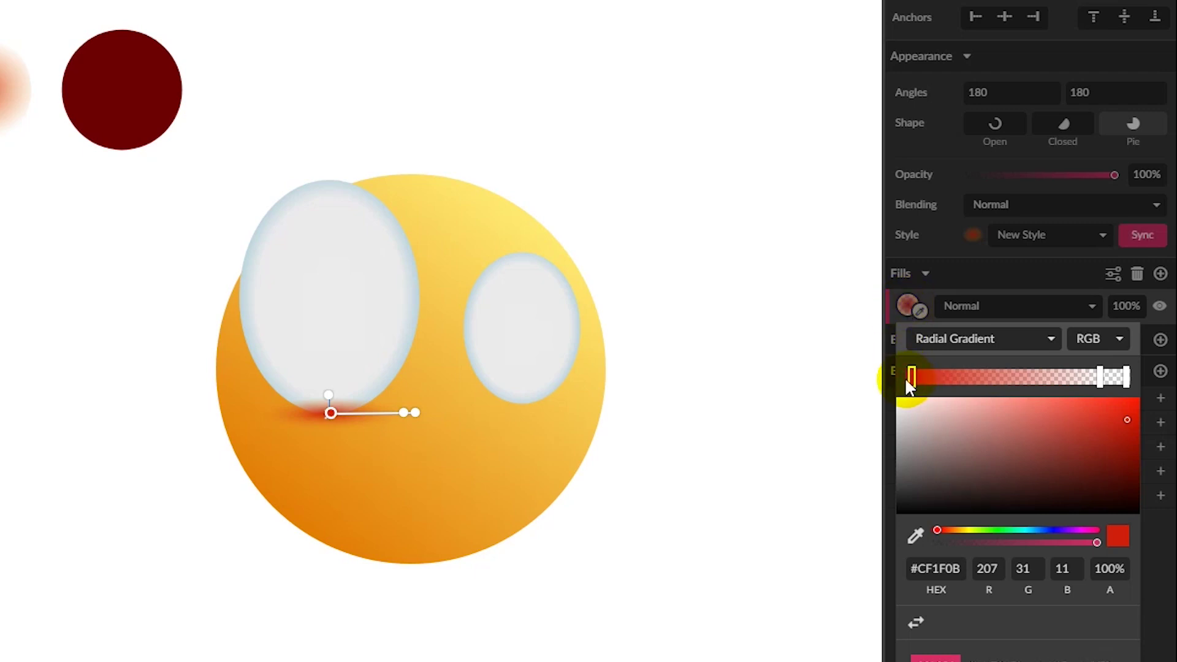
pyautogui.click(1101, 377)
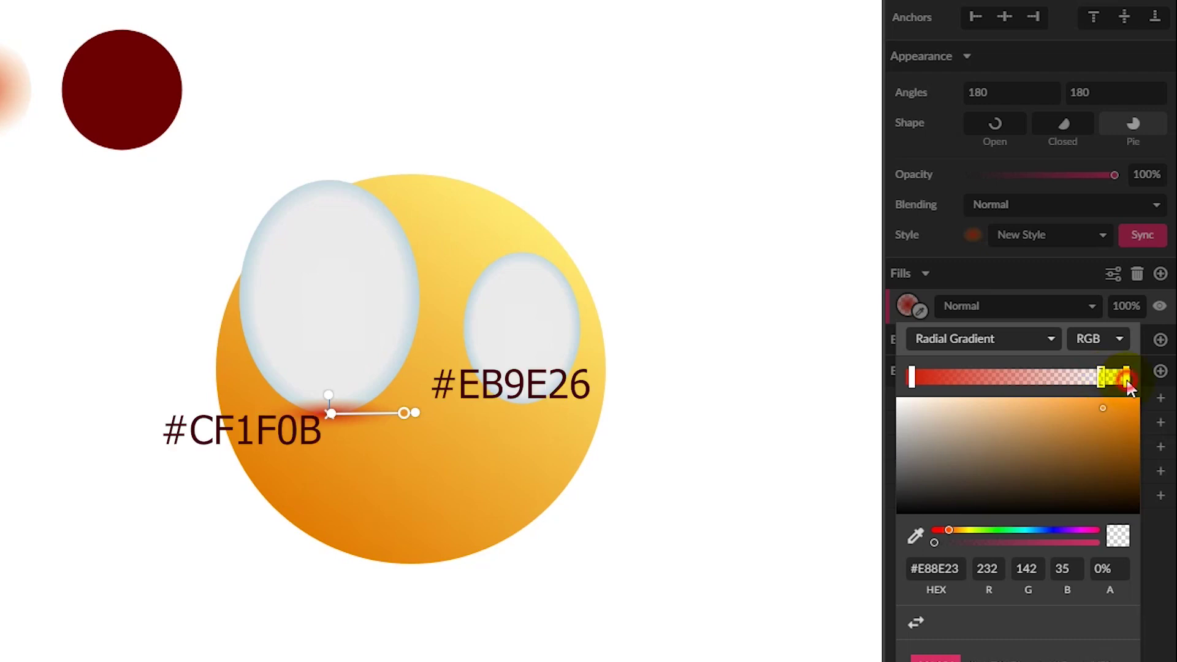
pyautogui.click(1124, 377)
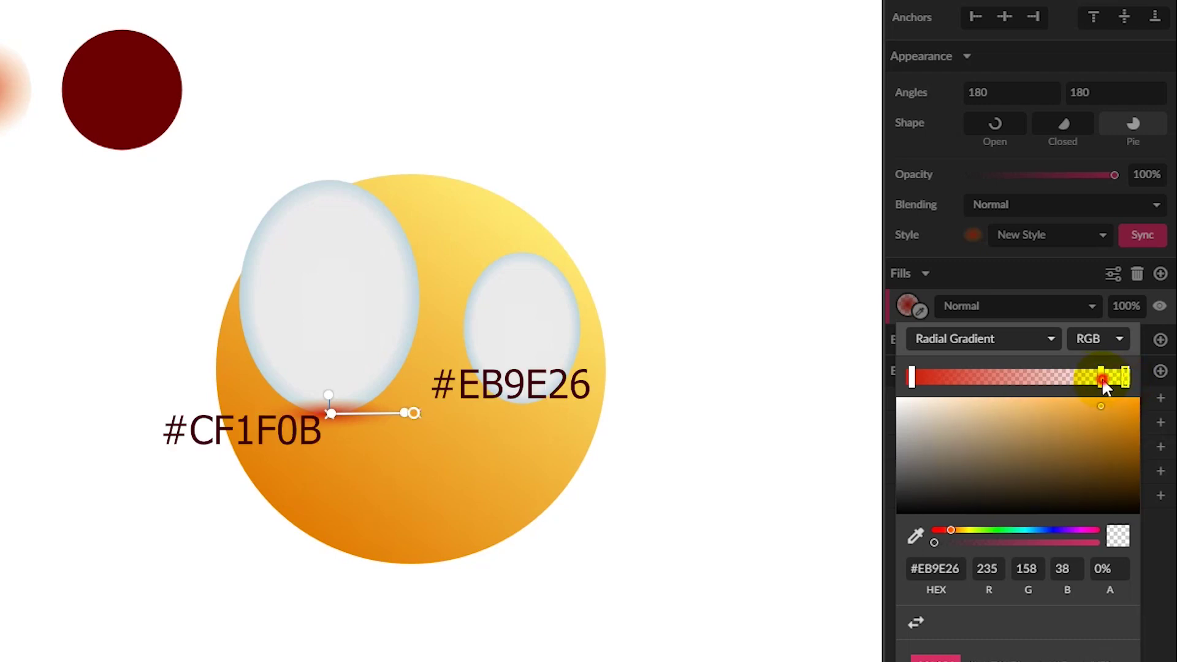
pyautogui.click(1102, 378)
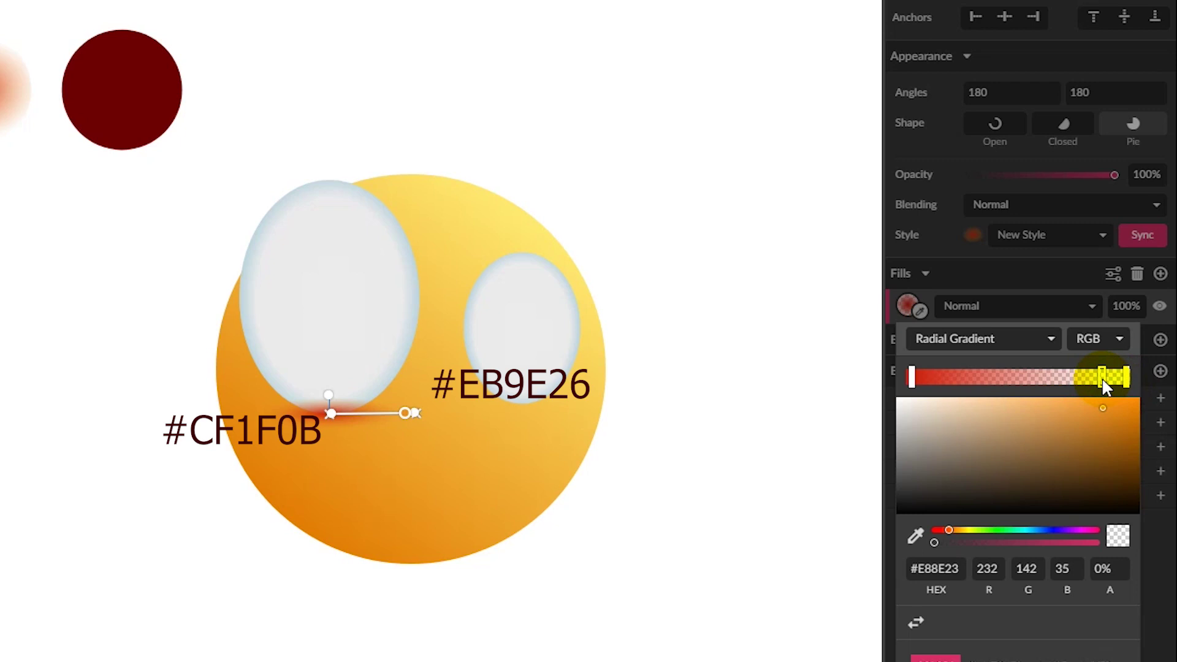
pyautogui.click(354, 413)
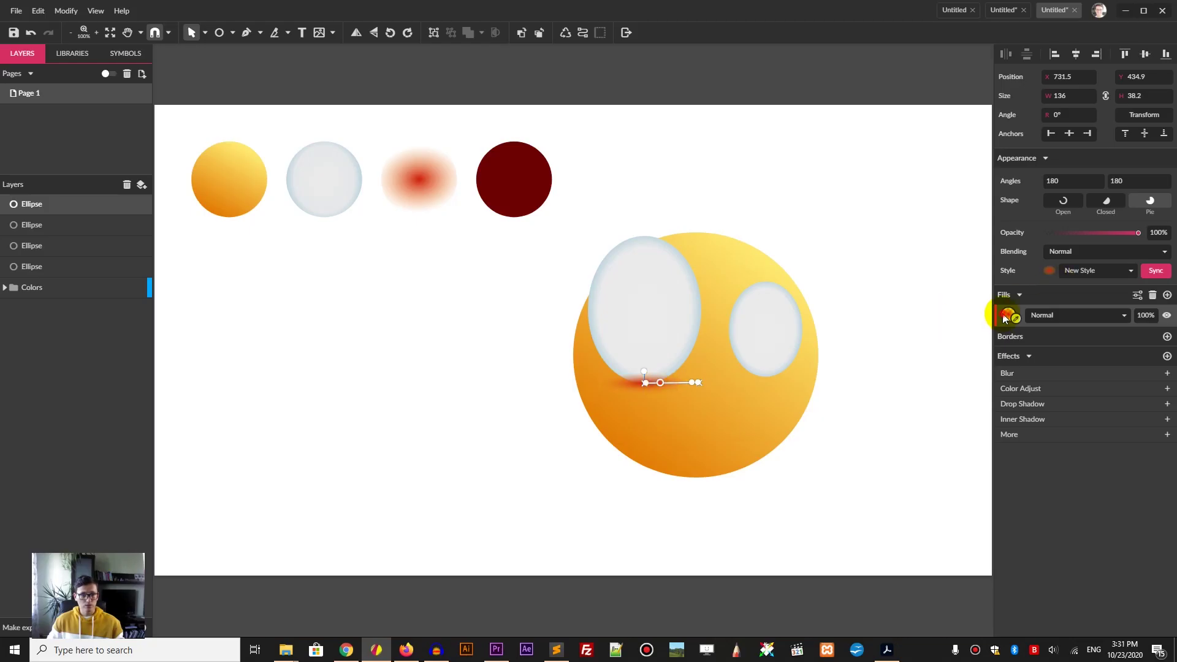
# Add a #D64012 stop to the glow's gradient and send the glow behind the left eye.
pyautogui.click(1009, 314)
pyautogui.click(1046, 362)
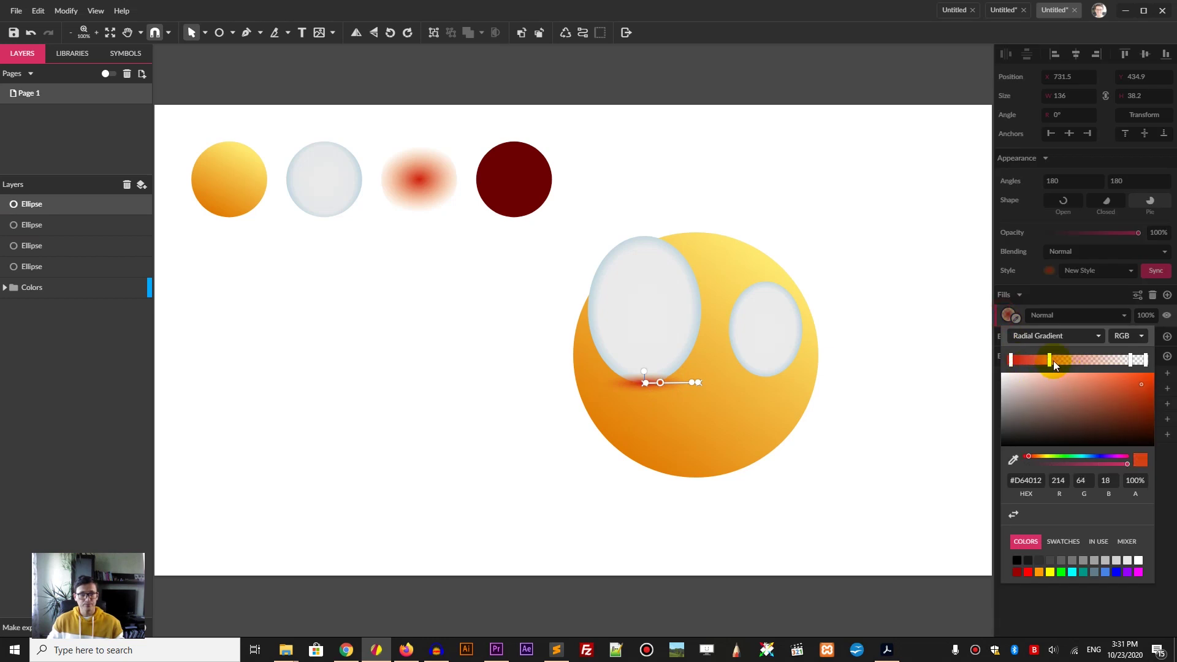
pyautogui.hotkey('ctrl', 'Down')
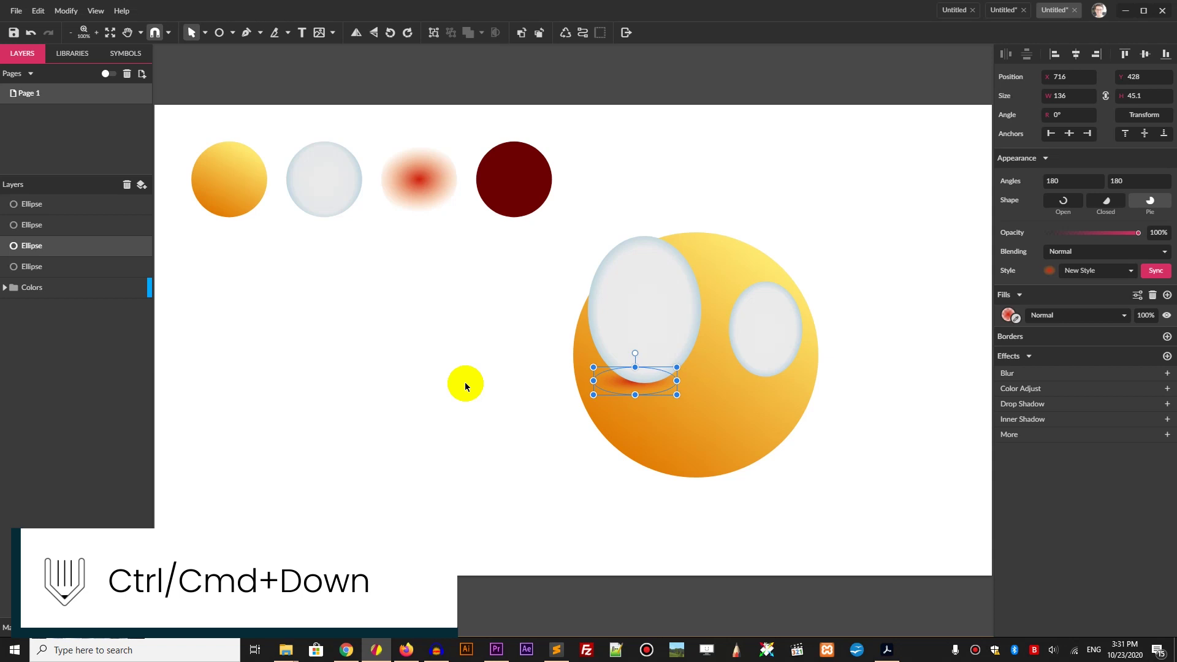
pyautogui.hotkey('ctrl', 'Up')
pyautogui.hotkey('ctrl', 'Up')
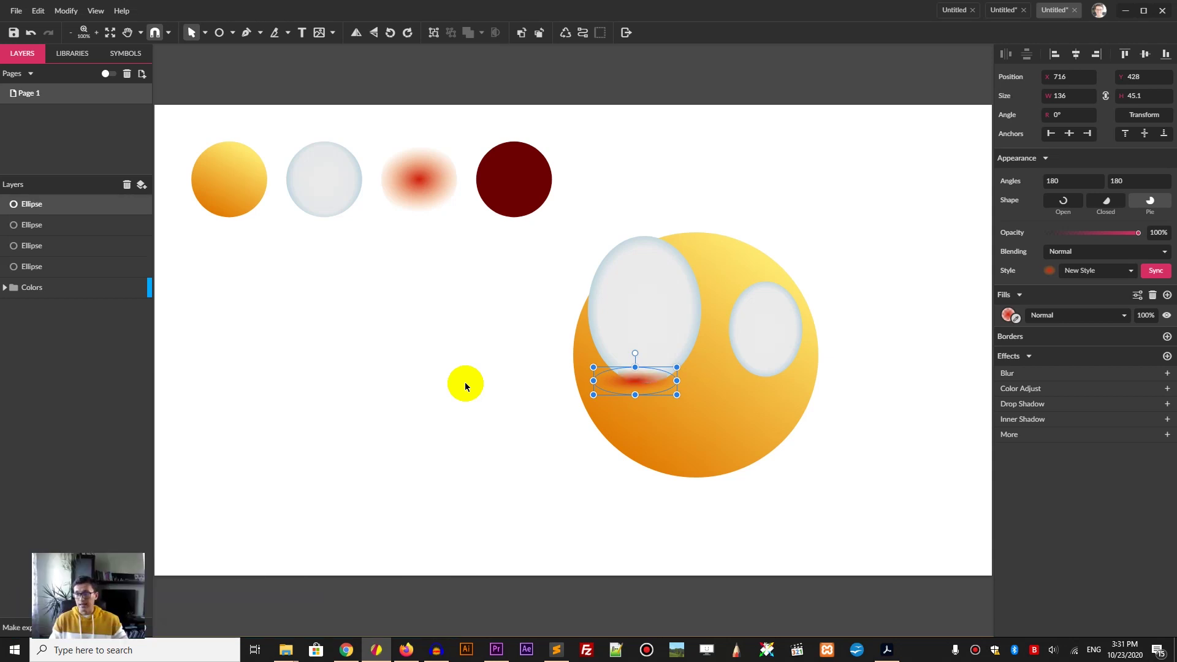
pyautogui.hotkey('ctrl', 'Down')
pyautogui.hotkey('ctrl', 'Down')
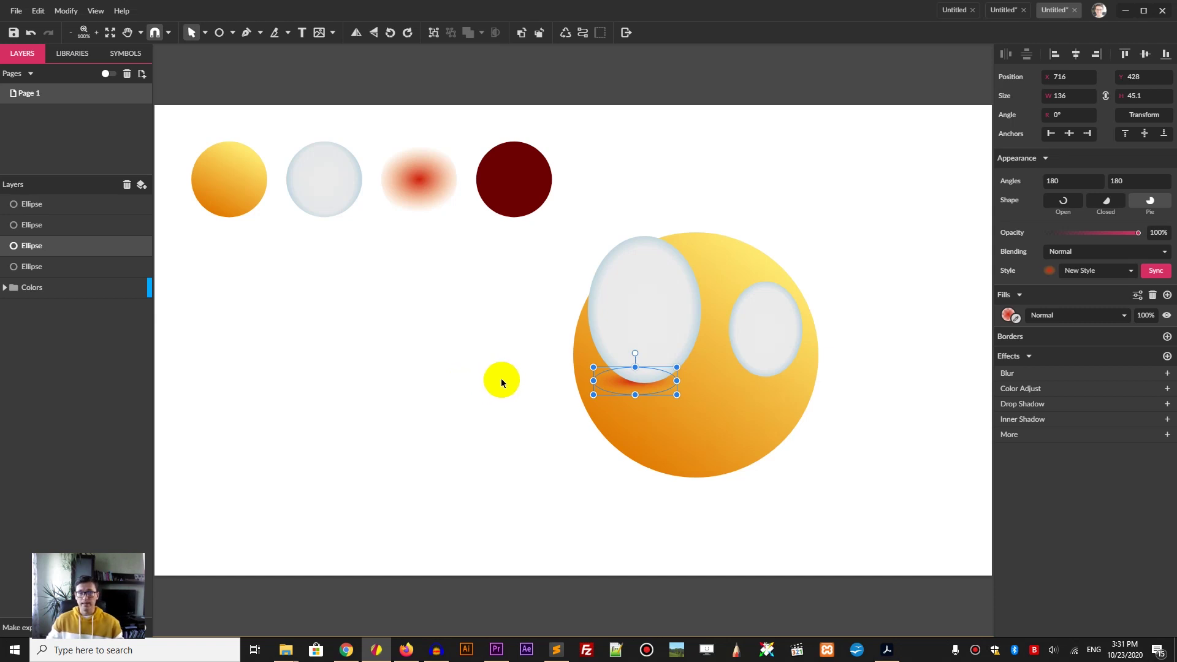
# Copy the glow under the right eye, shrinking it to about 106×35.1.
pyautogui.moveTo(620, 389); pyautogui.dragTo(719, 386)
pyautogui.click(710, 391)
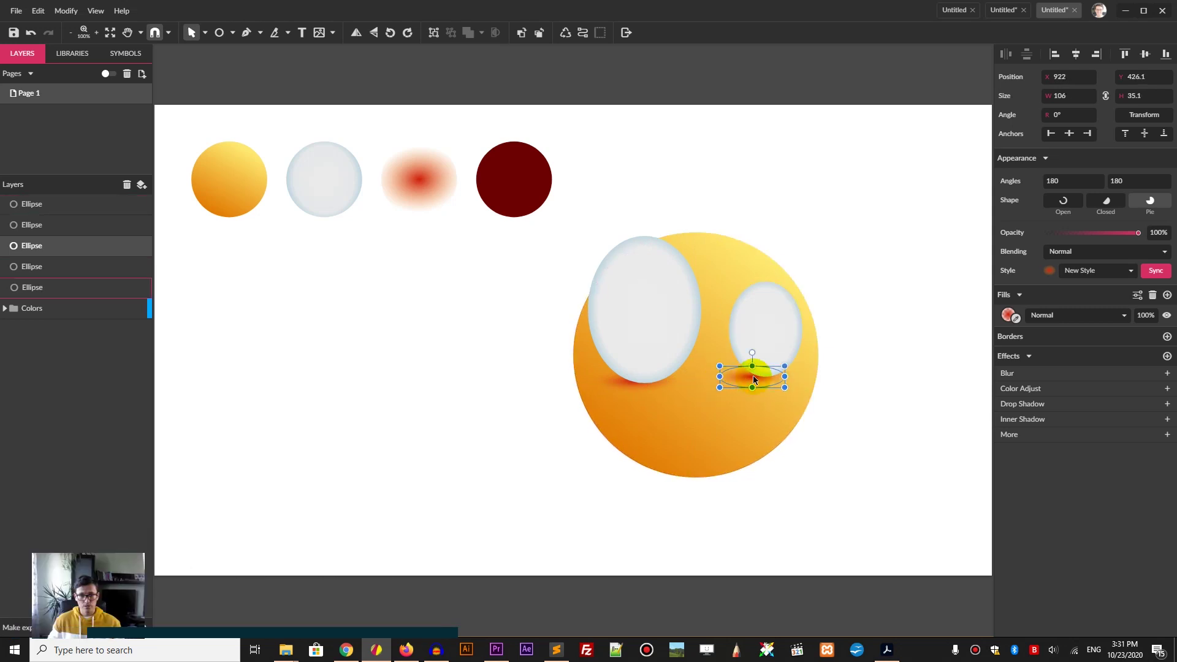
pyautogui.press('Right')
pyautogui.press('Right')
pyautogui.press('Right')
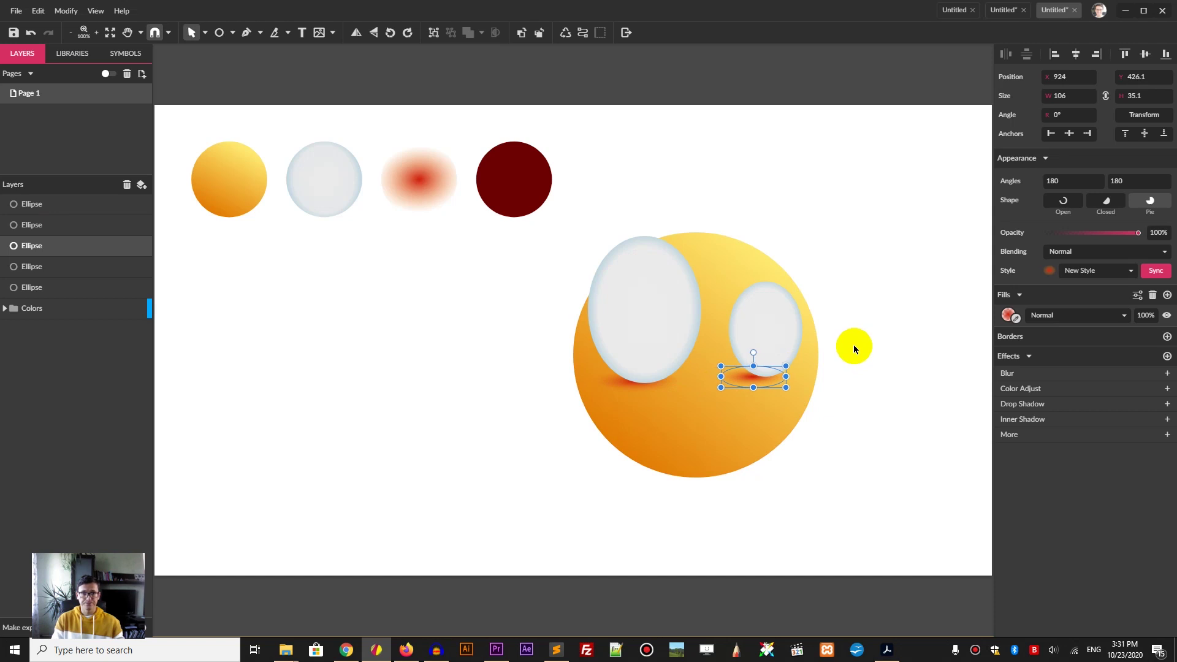
pyautogui.press('Down')
pyautogui.press('Down')
pyautogui.click(852, 345)
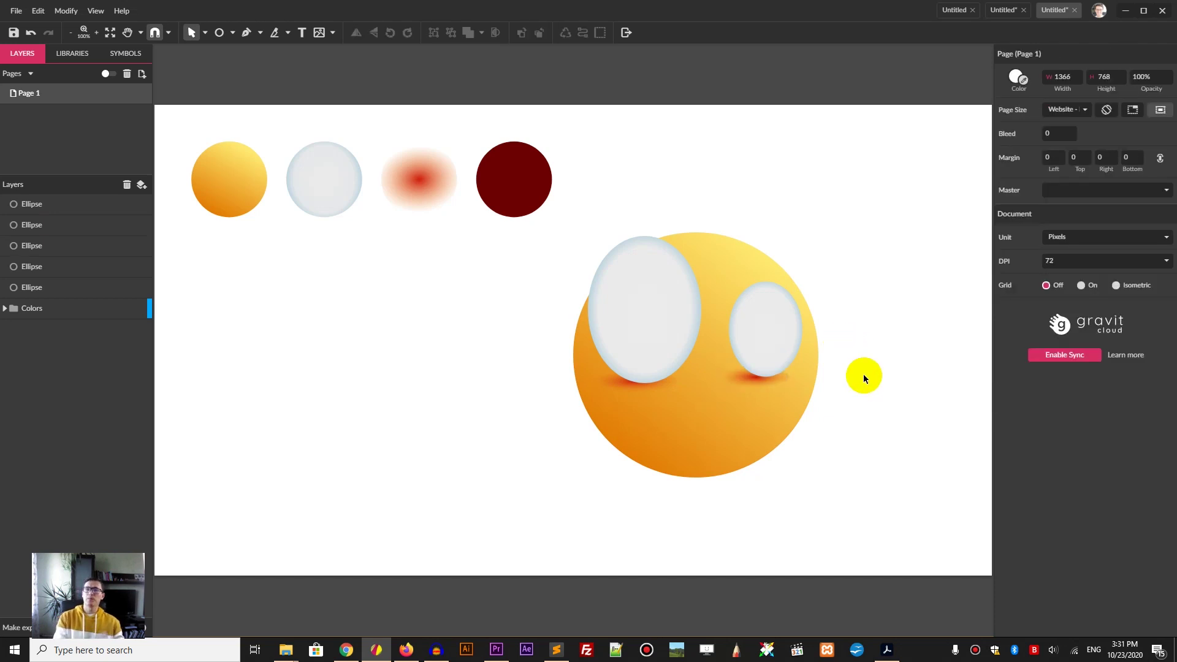
pyautogui.click(631, 274)
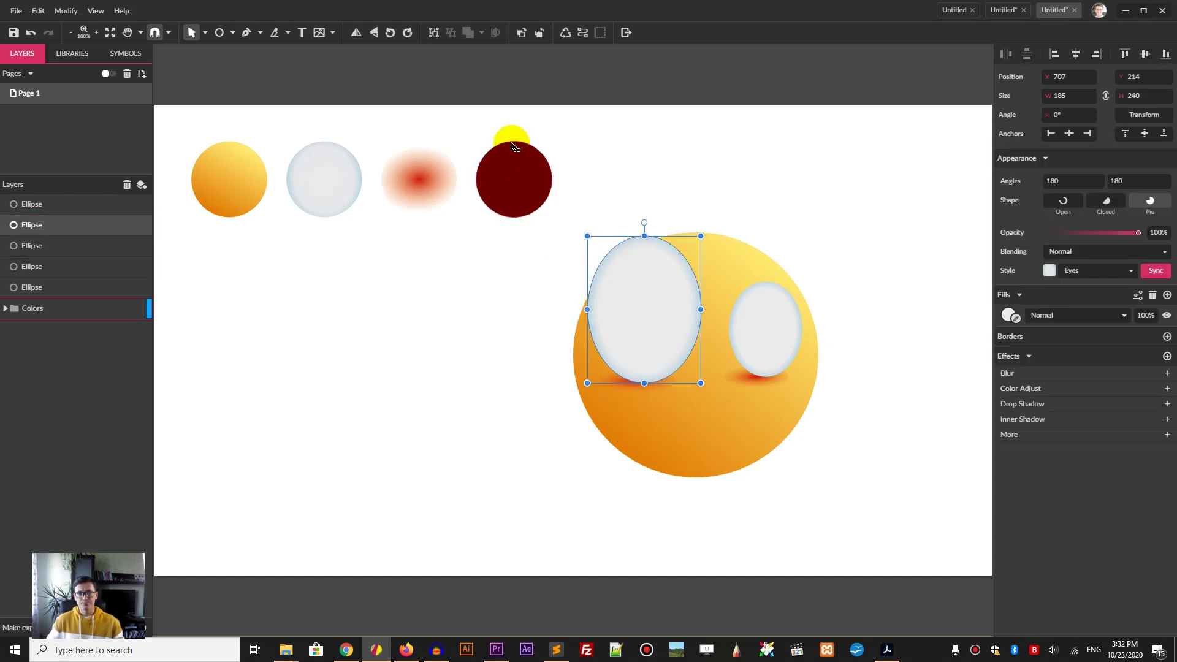
# Draw a dark red oval mouth on the lower face.
pyautogui.click(510, 179)
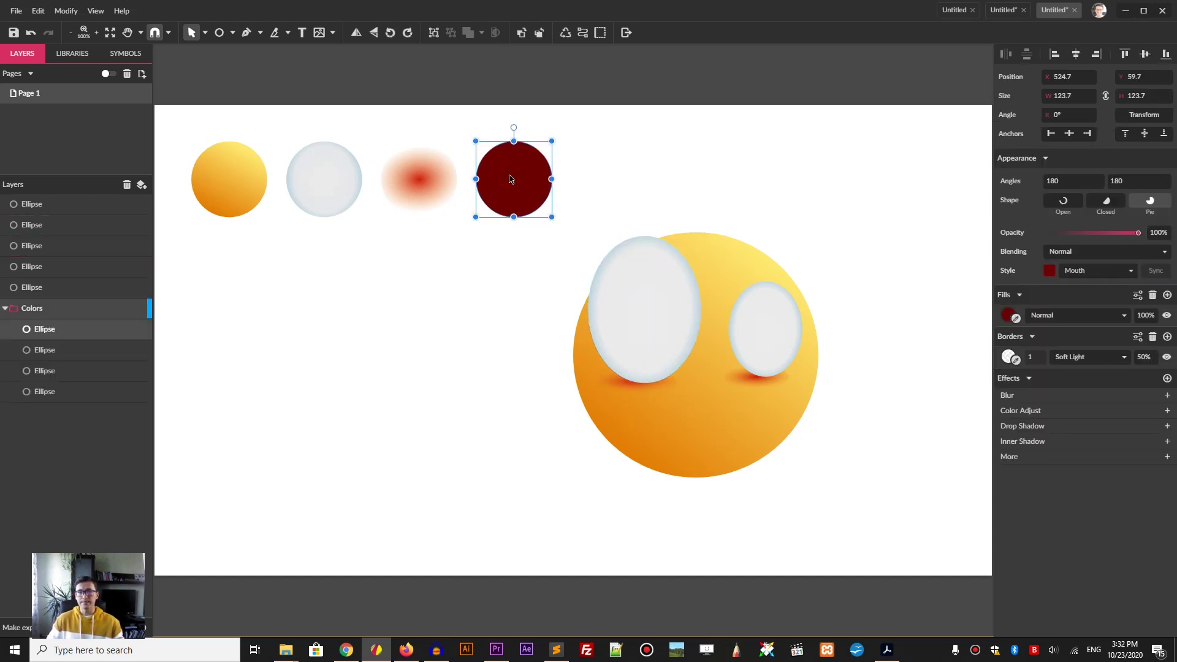
pyautogui.press('e')
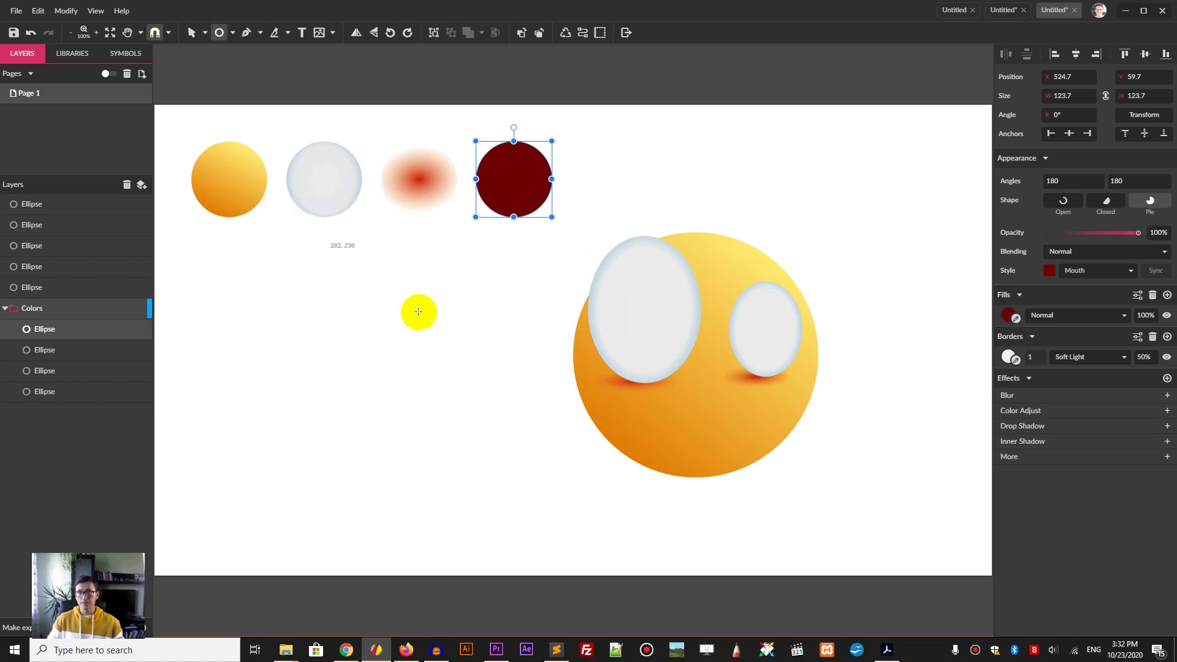
pyautogui.moveTo(664, 404); pyautogui.dragTo(734, 445)
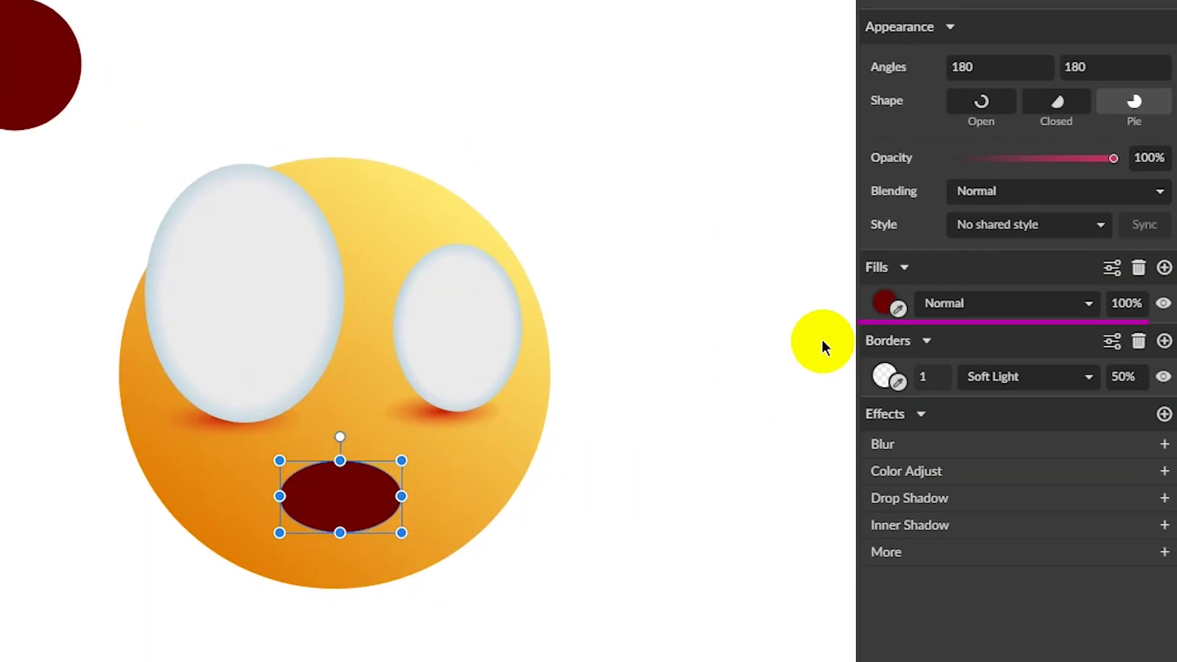
pyautogui.click(885, 303)
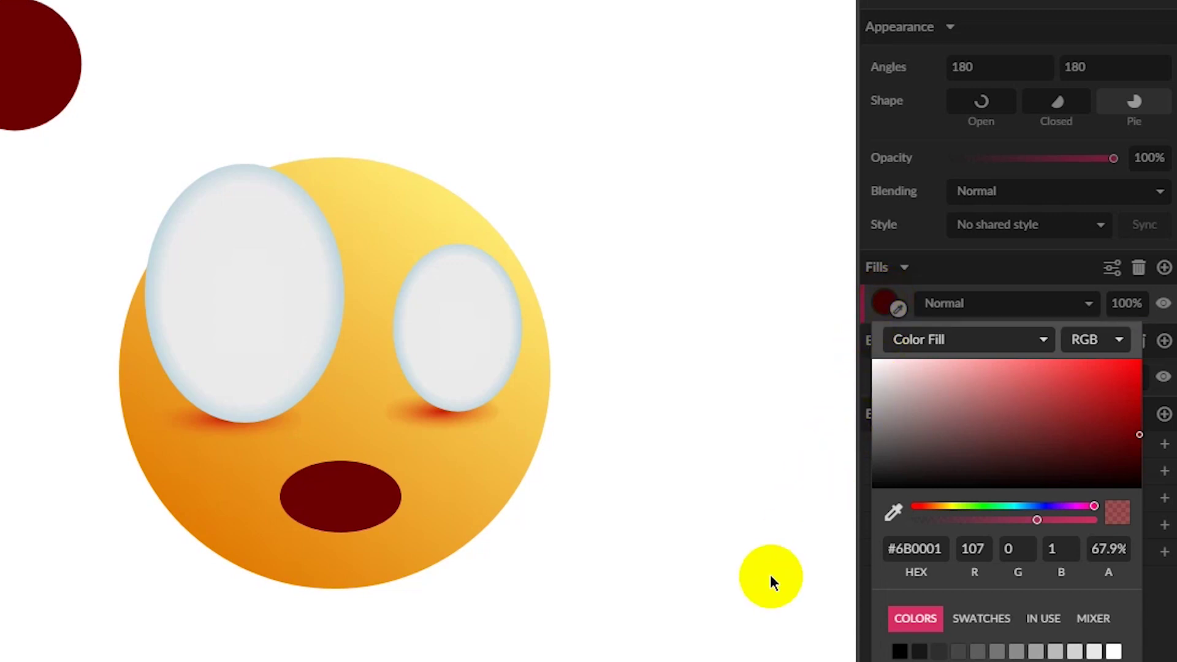
pyautogui.click(336, 496)
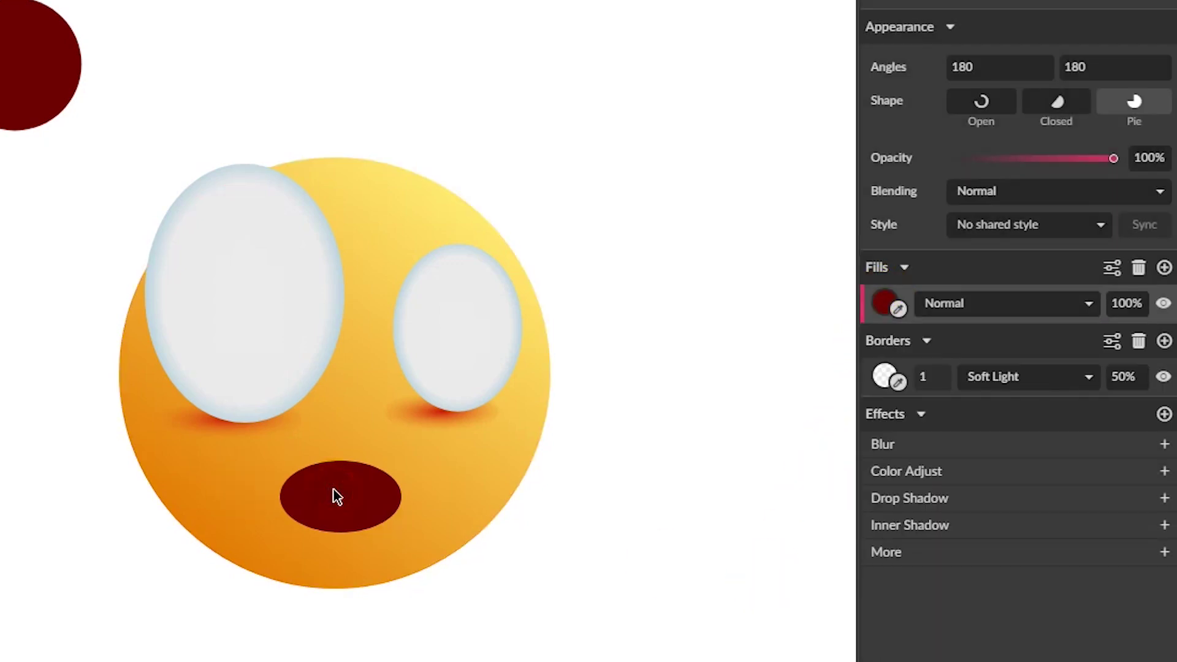
# Give the mouth a 1-px white border with Soft Light blend at 50% opacity.
pyautogui.click(874, 381)
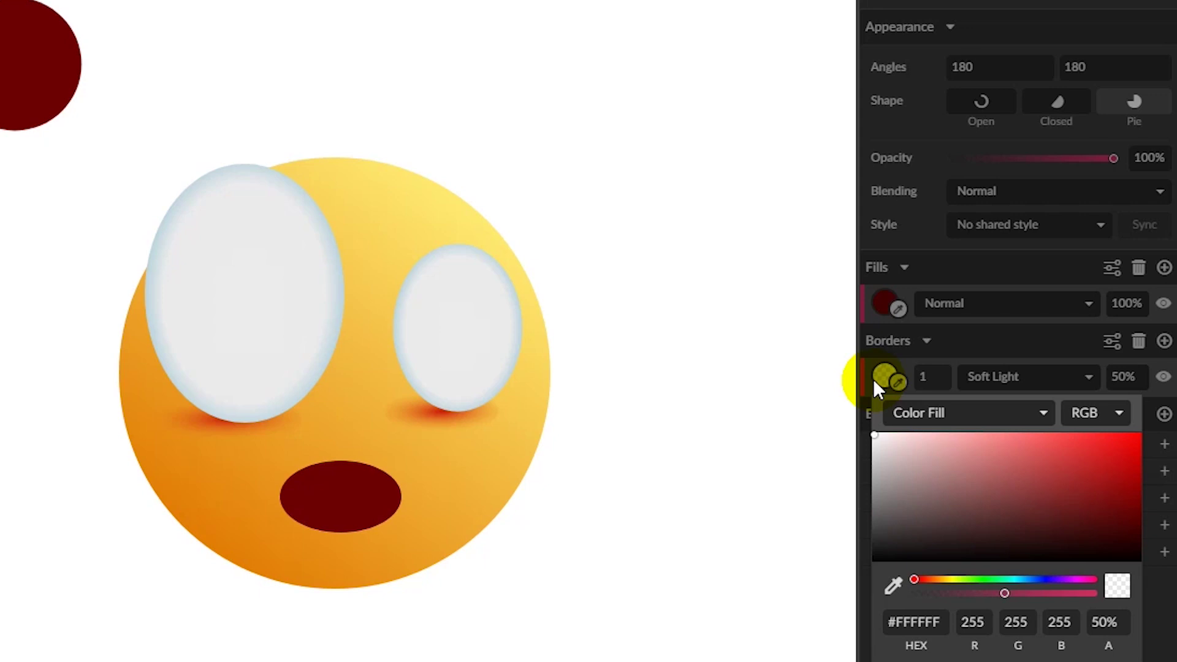
pyautogui.click(876, 378)
pyautogui.click(934, 376)
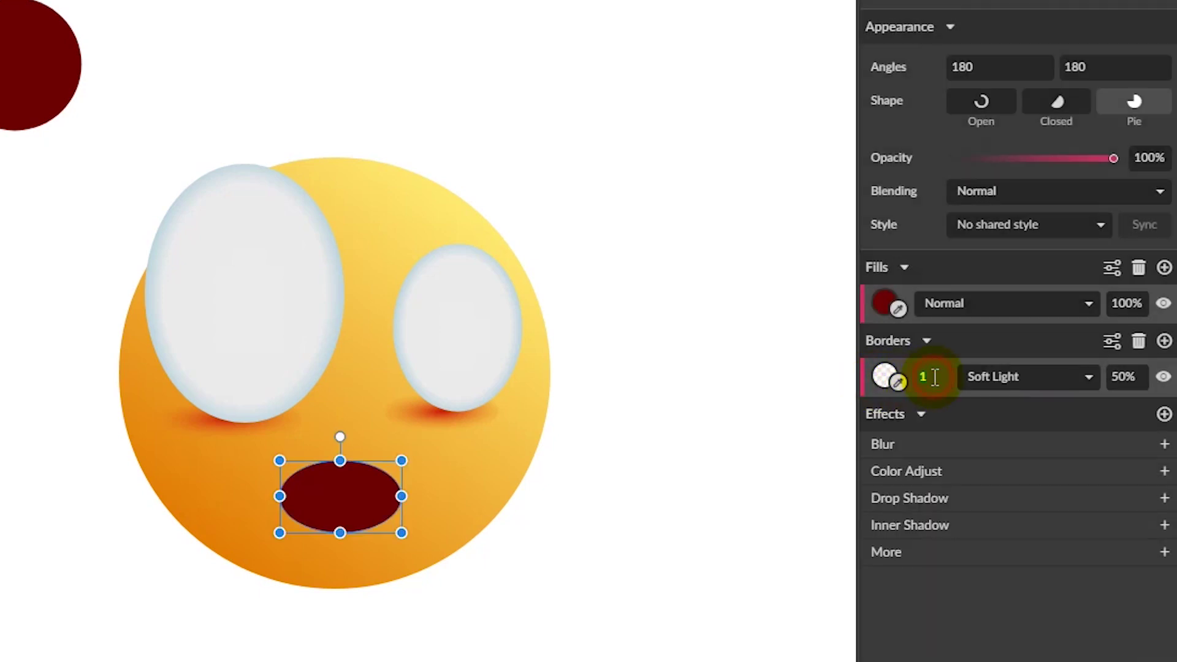
pyautogui.doubleClick(941, 376)
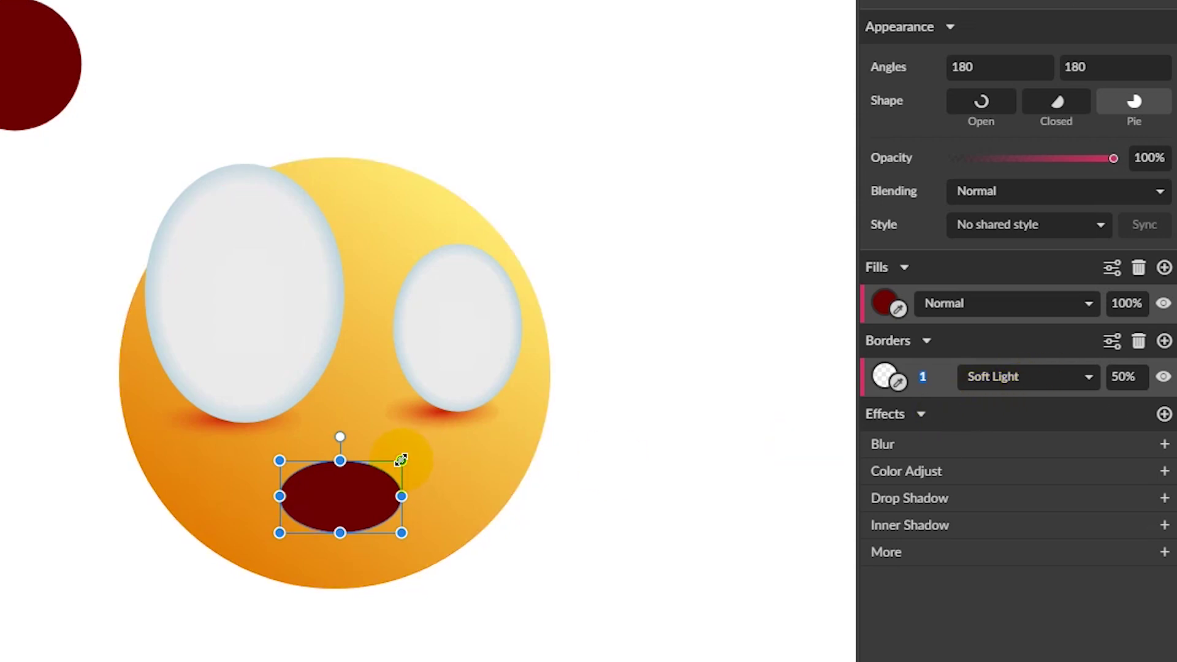
# Shrink the mouth oval slightly and draw a second oval just beneath it.
pyautogui.moveTo(400, 459); pyautogui.dragTo(395, 451)
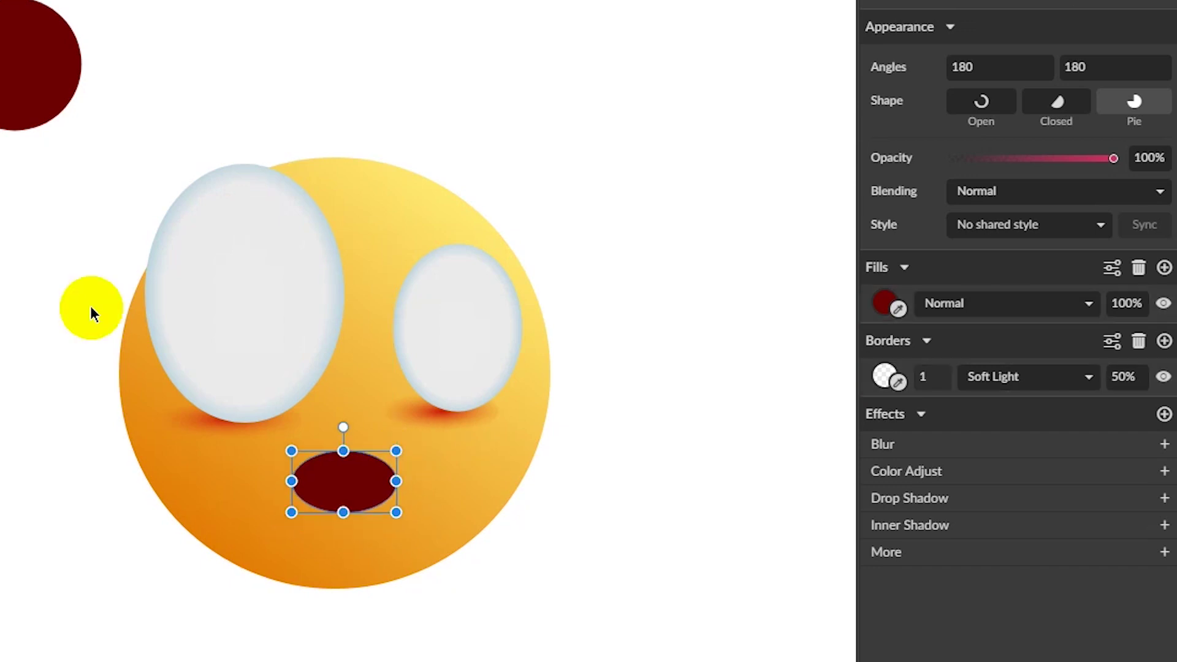
pyautogui.press('e')
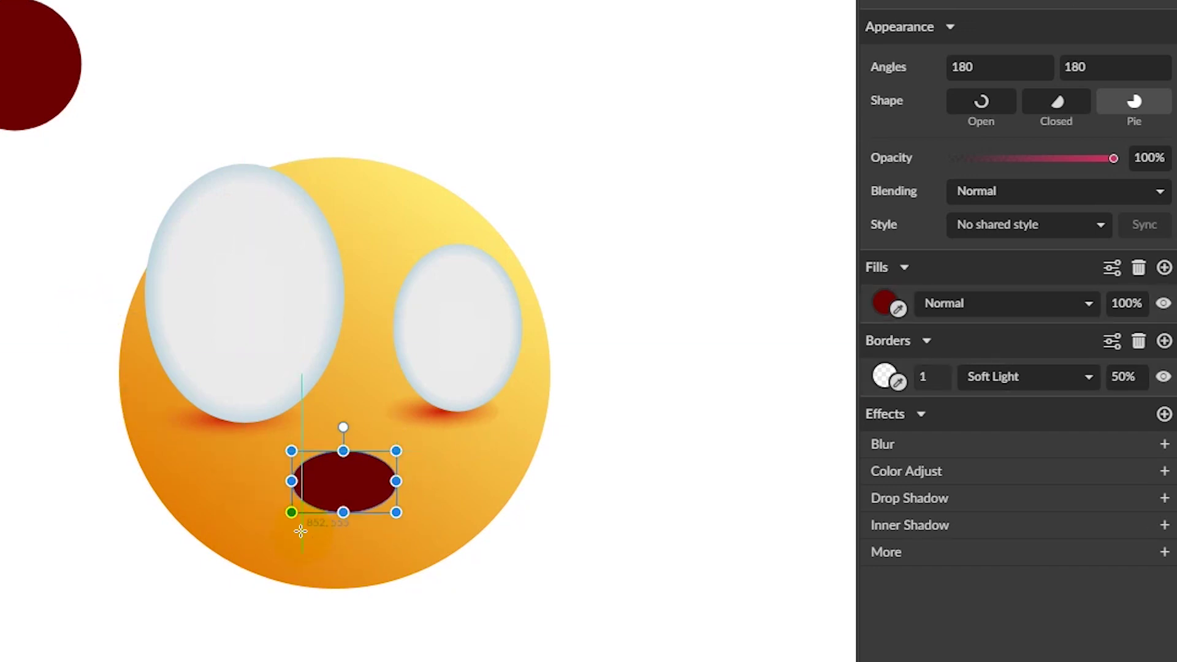
pyautogui.moveTo(303, 531); pyautogui.dragTo(404, 591)
pyautogui.moveTo(735, 479); pyautogui.dragTo(713, 464)
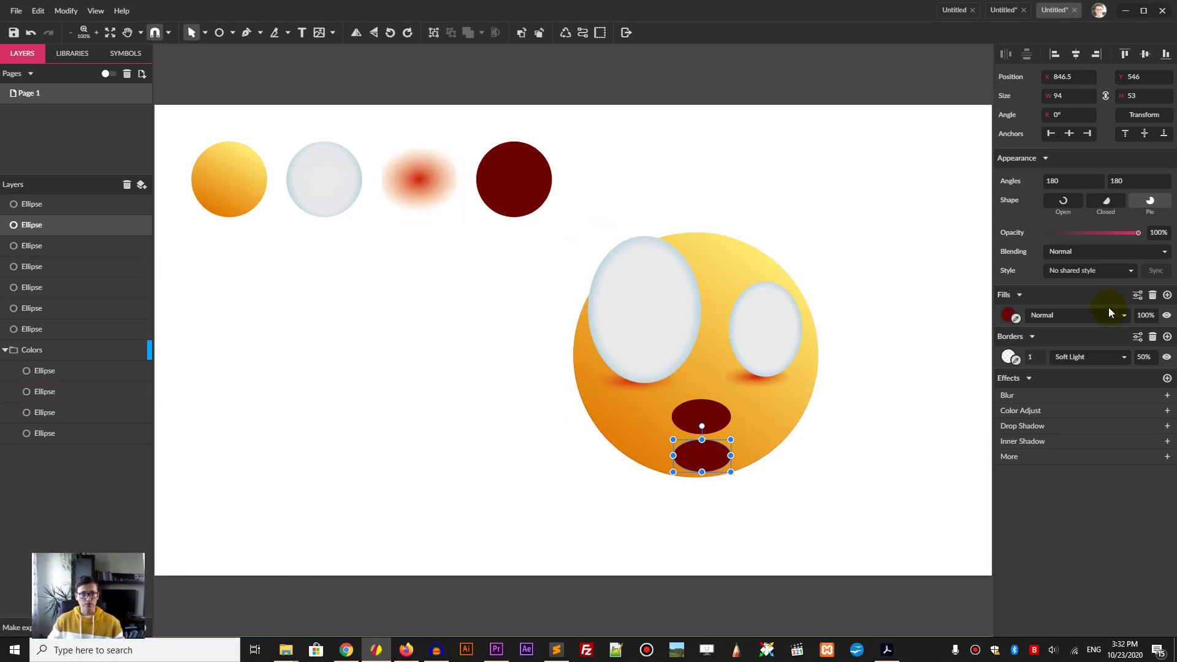
pyautogui.click(1078, 270)
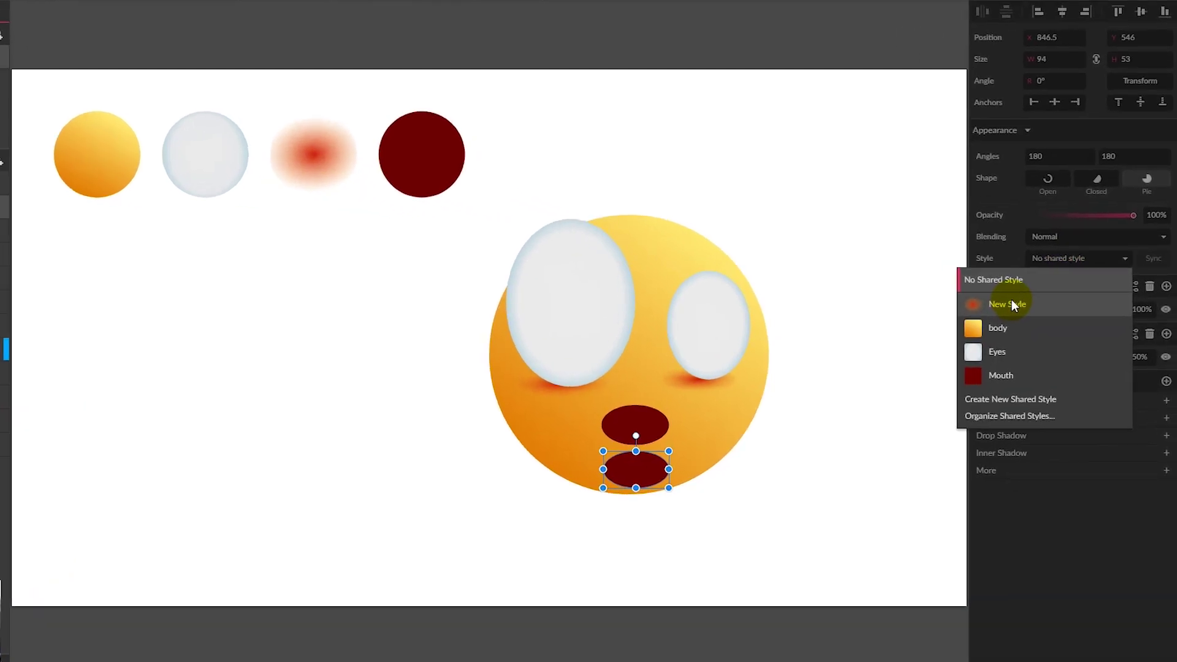
# Apply New Style to the lower oval and switch its fill to Linear Gradient.
pyautogui.click(1023, 311)
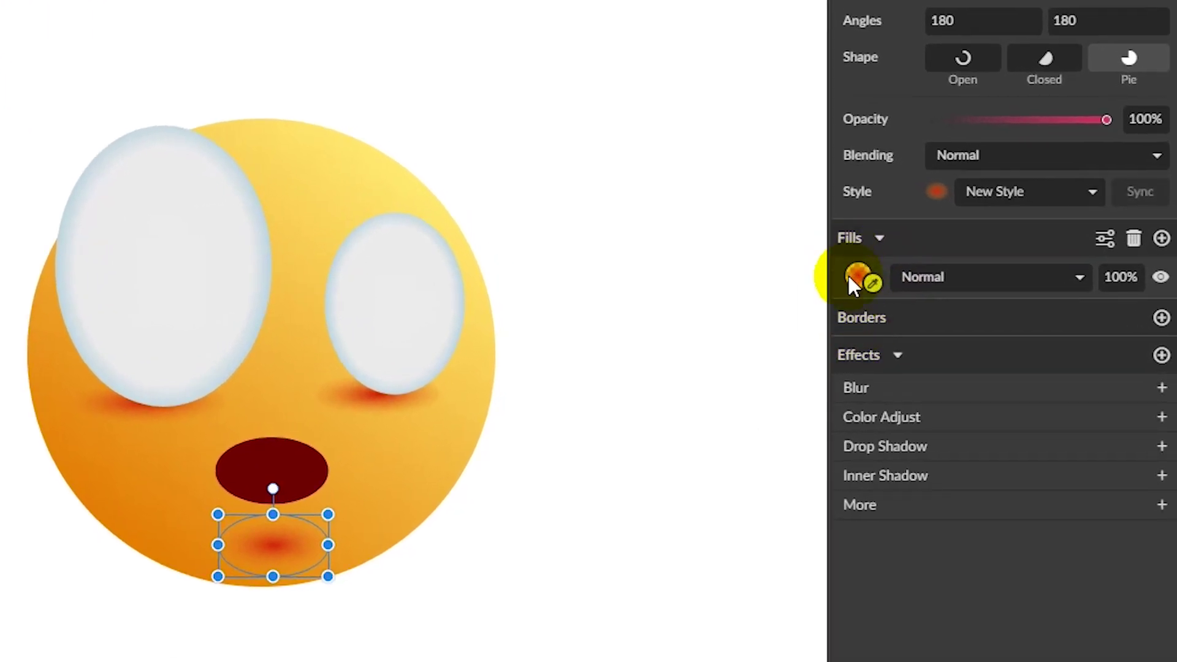
pyautogui.click(852, 279)
pyautogui.click(873, 314)
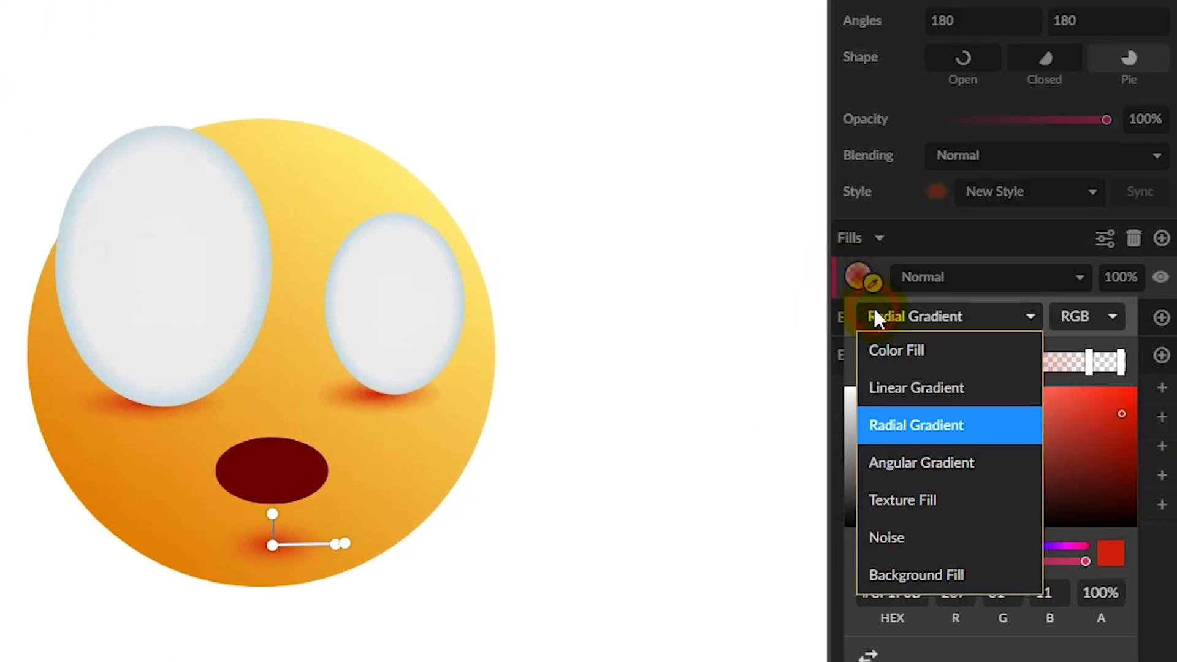
pyautogui.click(895, 388)
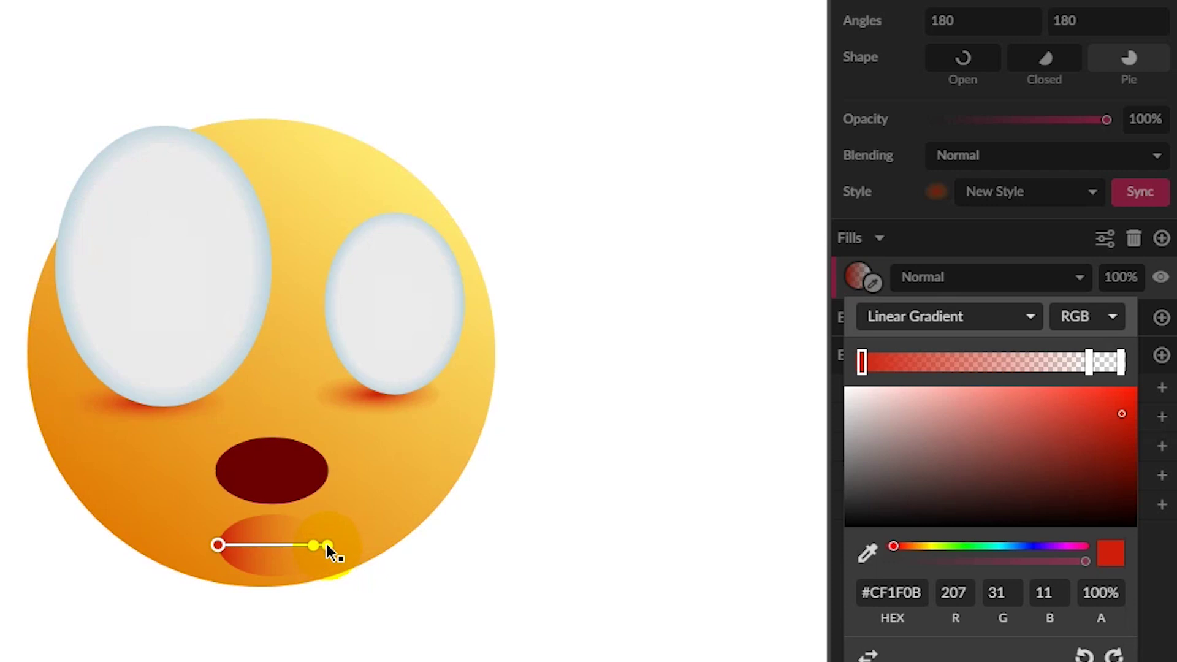
# Run the gradient vertically down from the mouth with an added middle stop.
pyautogui.moveTo(327, 544); pyautogui.dragTo(294, 616)
pyautogui.moveTo(222, 547); pyautogui.dragTo(266, 503)
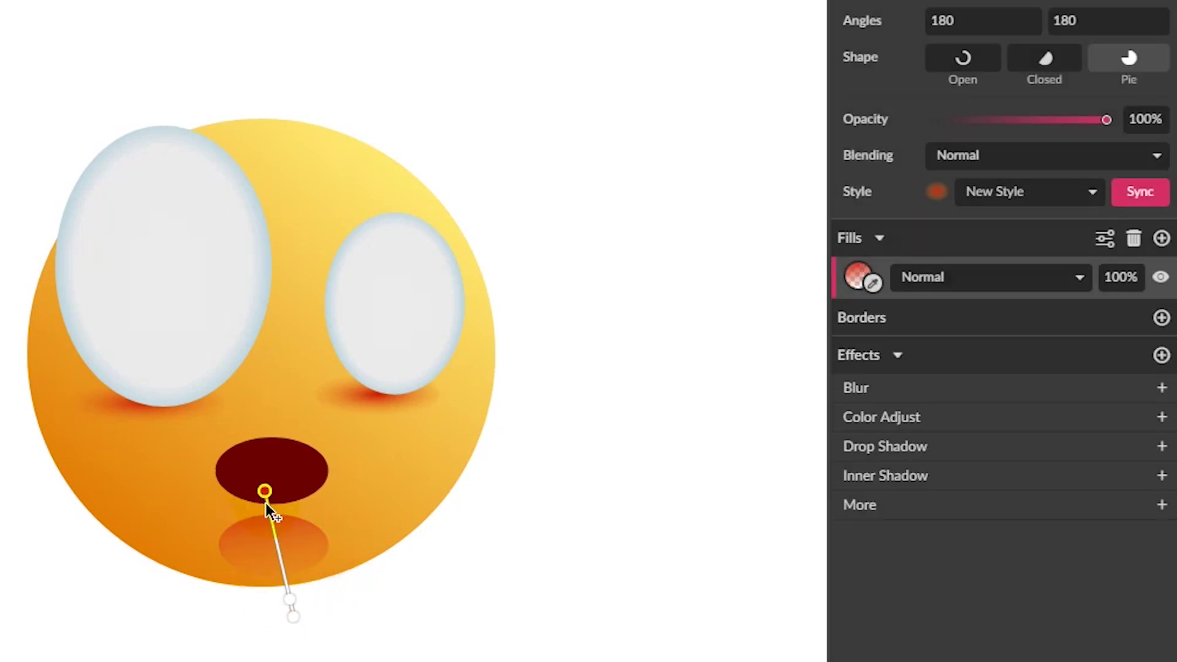
pyautogui.click(280, 558)
pyautogui.moveTo(295, 624); pyautogui.dragTo(268, 581)
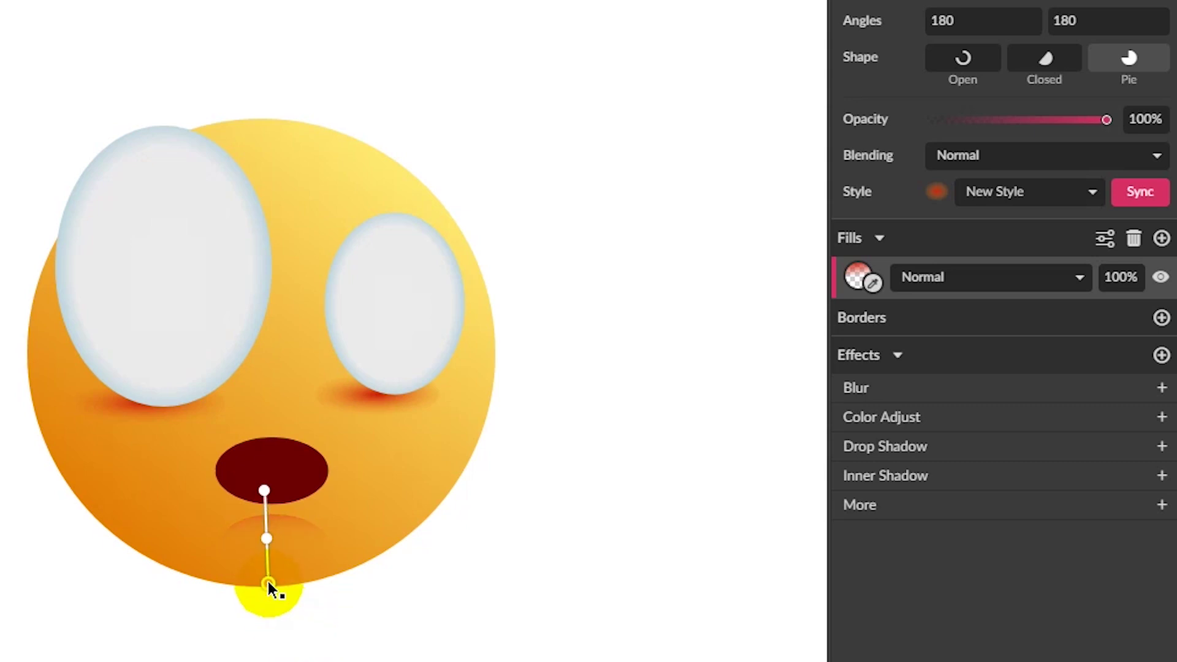
pyautogui.click(325, 628)
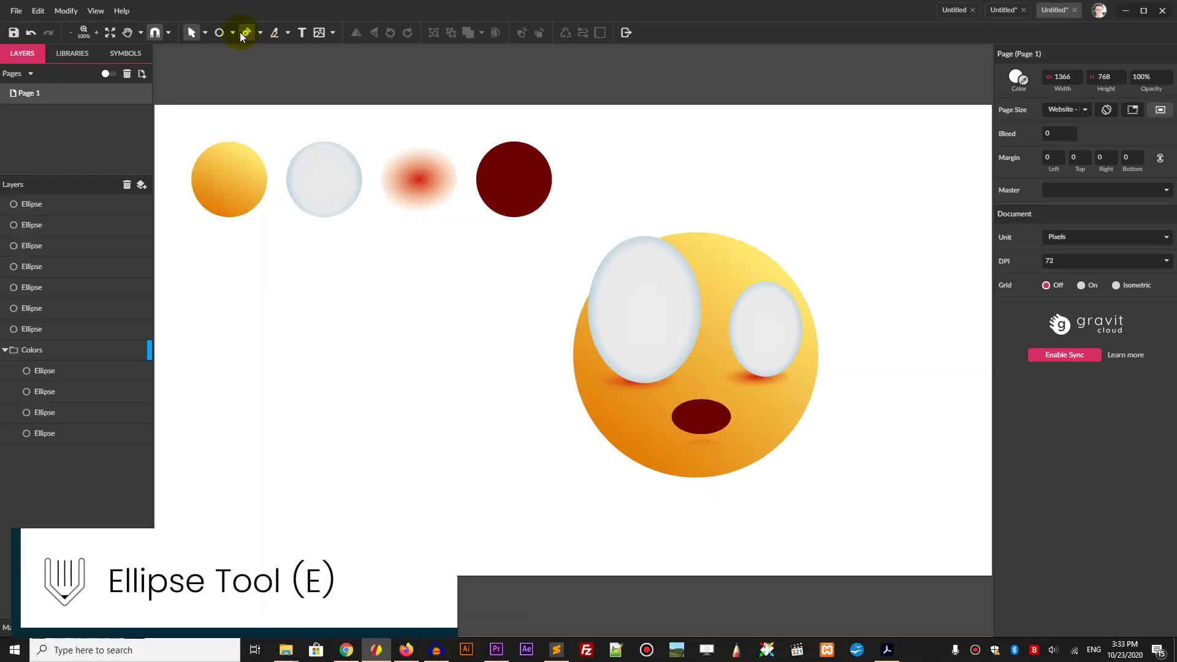
# Draw a pupil ellipse in the left eye filled with dark red, darkened to #420102.
pyautogui.click(233, 33)
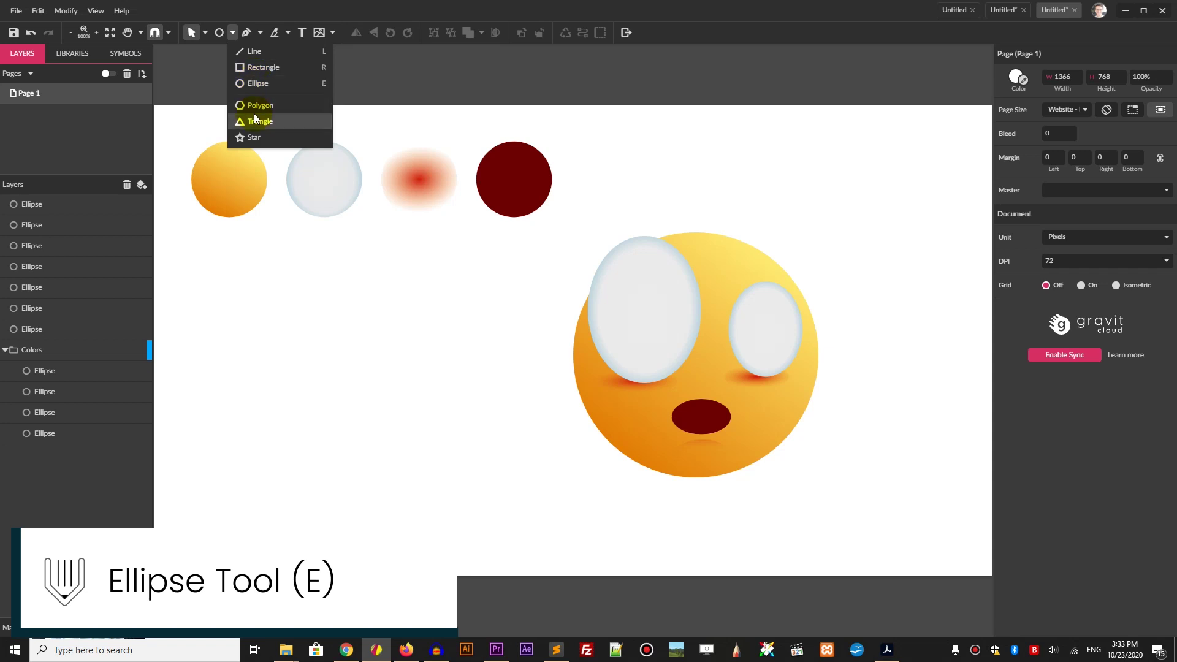
pyautogui.click(253, 82)
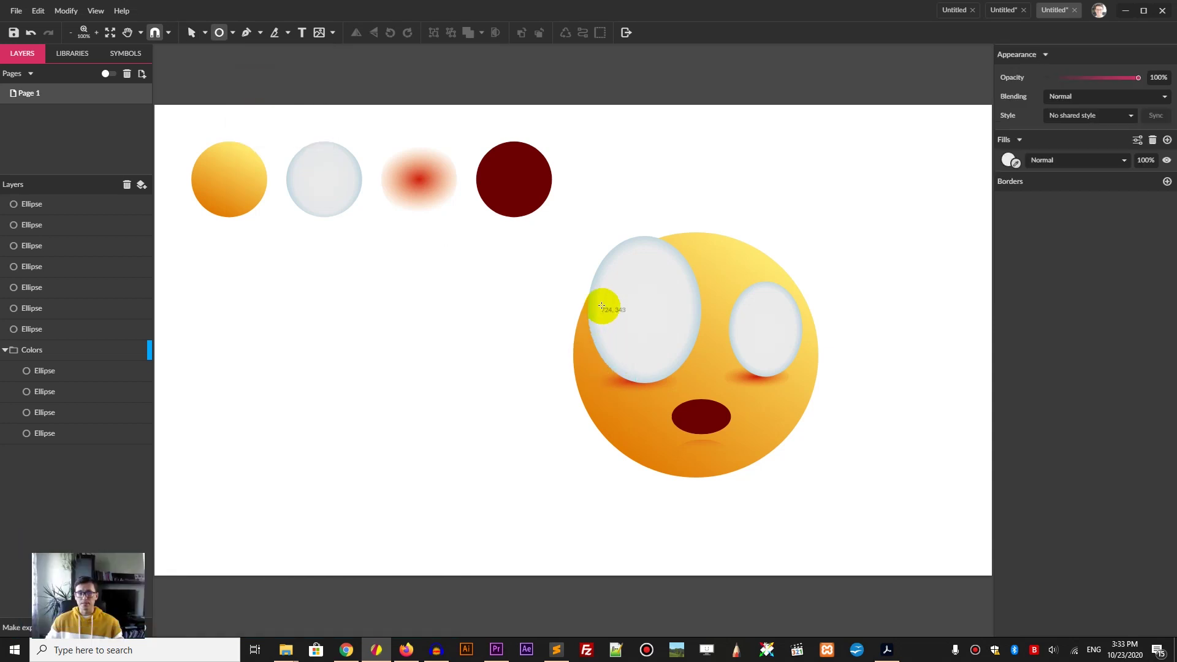
pyautogui.moveTo(616, 291)
pyautogui.mouseDown()
pyautogui.moveTo(649, 348)
pyautogui.moveTo(647, 338)
pyautogui.mouseUp()
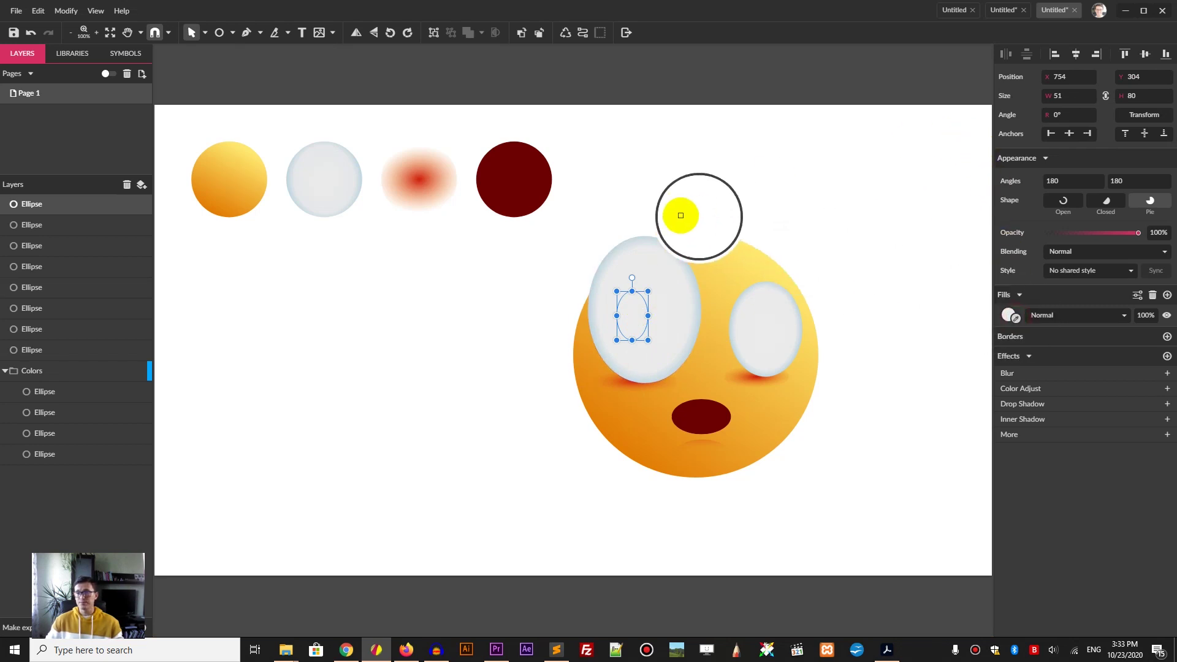
pyautogui.click(514, 188)
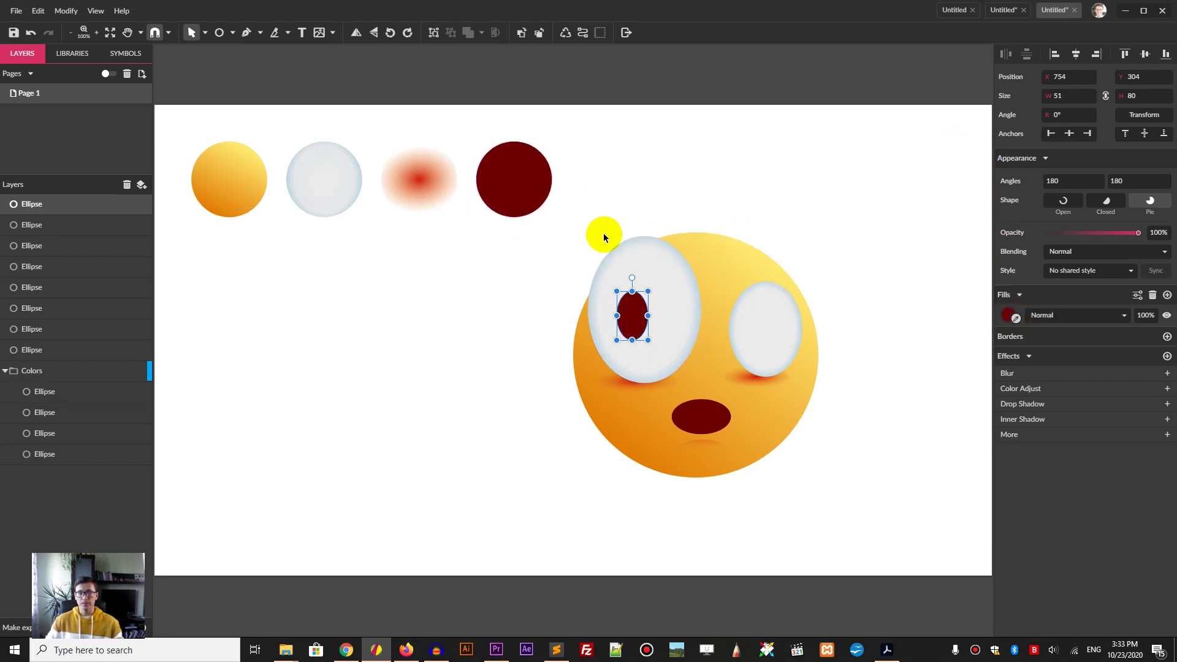
pyautogui.click(1008, 315)
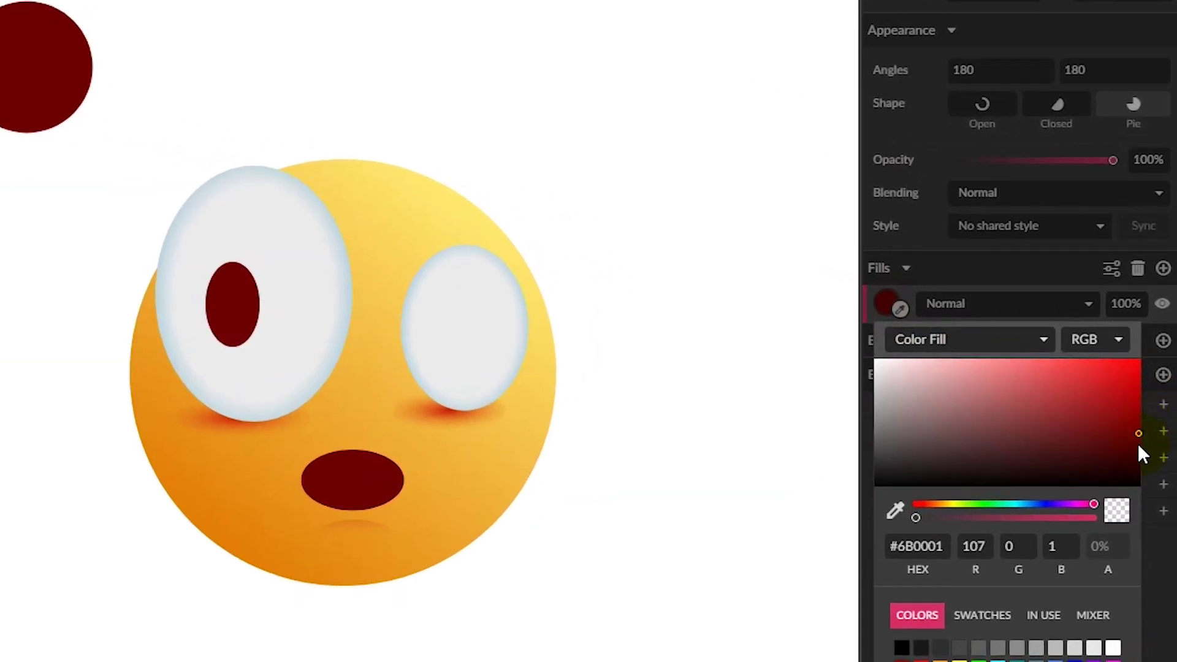
pyautogui.moveTo(1148, 409); pyautogui.dragTo(1137, 454)
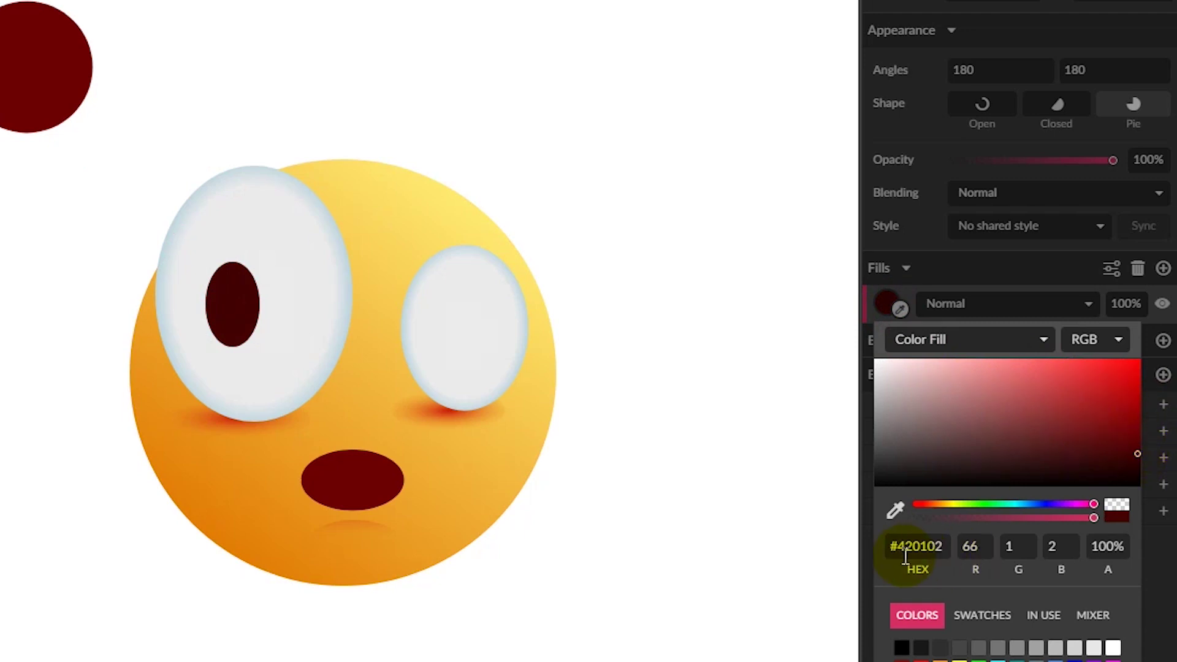
pyautogui.click(227, 296)
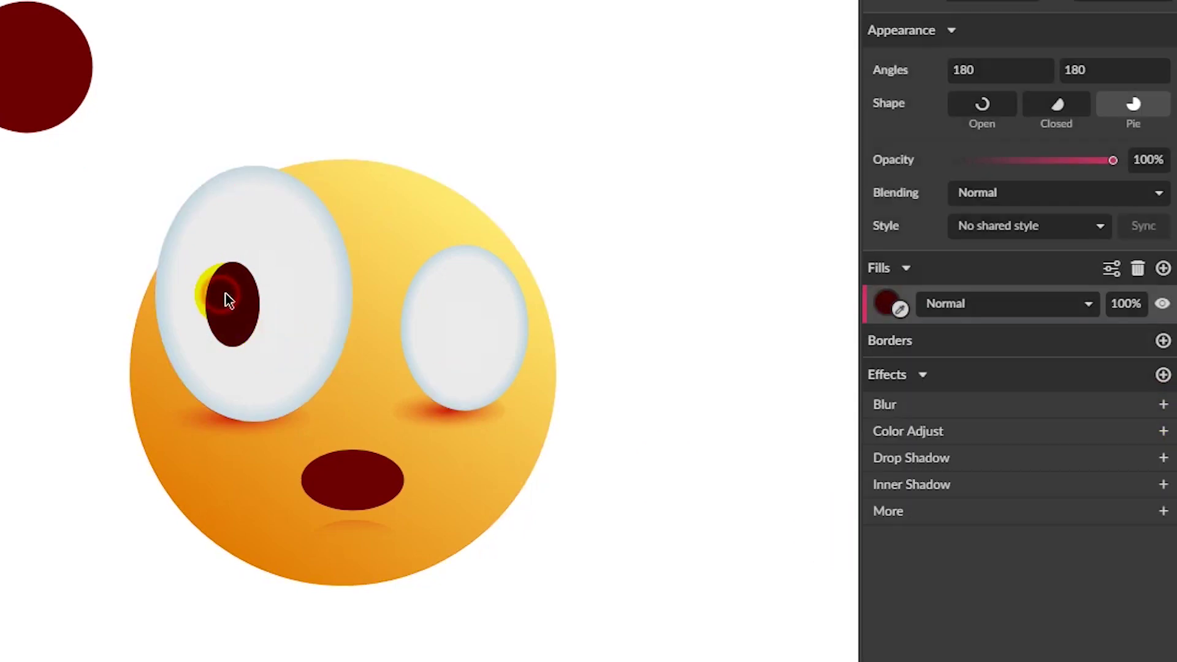
# Duplicate the pupil upward as a smaller overlapping oval and select both ovals.
pyautogui.click(245, 310)
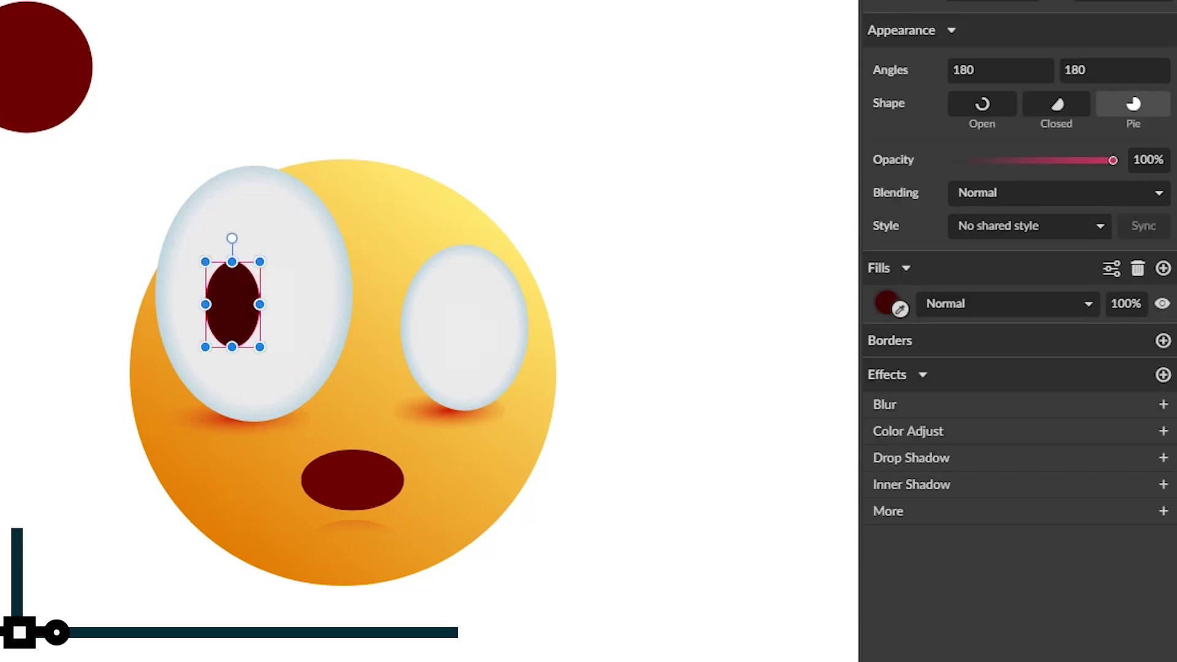
pyautogui.moveTo(236, 302); pyautogui.dragTo(260, 242)
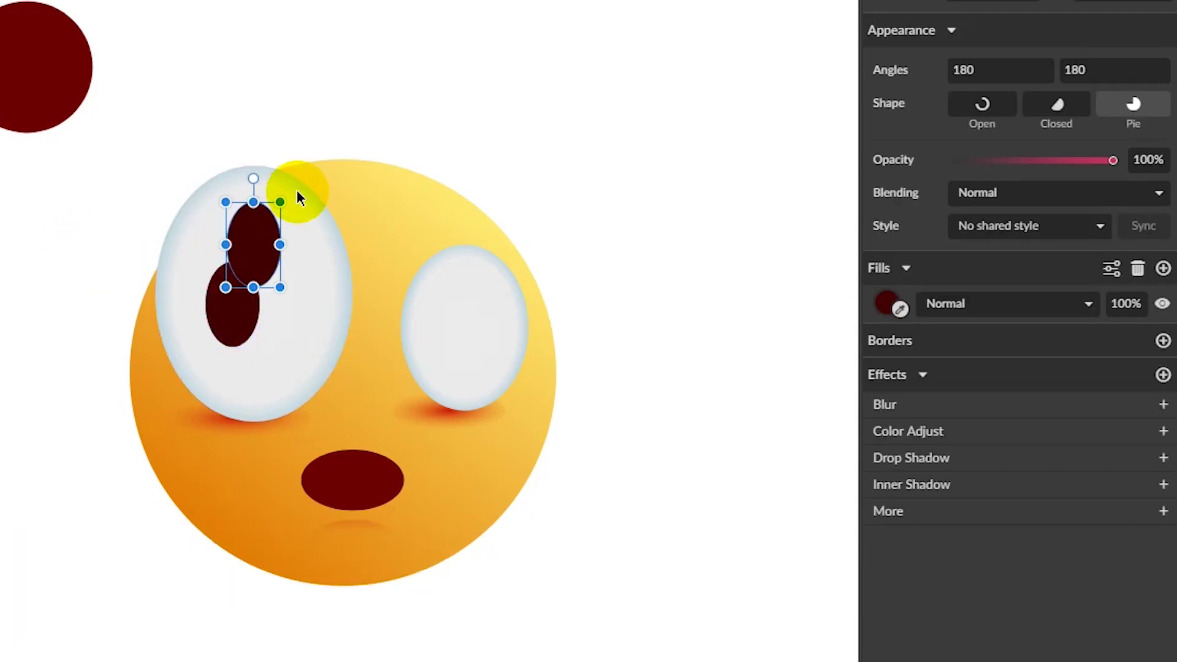
pyautogui.moveTo(280, 191); pyautogui.dragTo(261, 279)
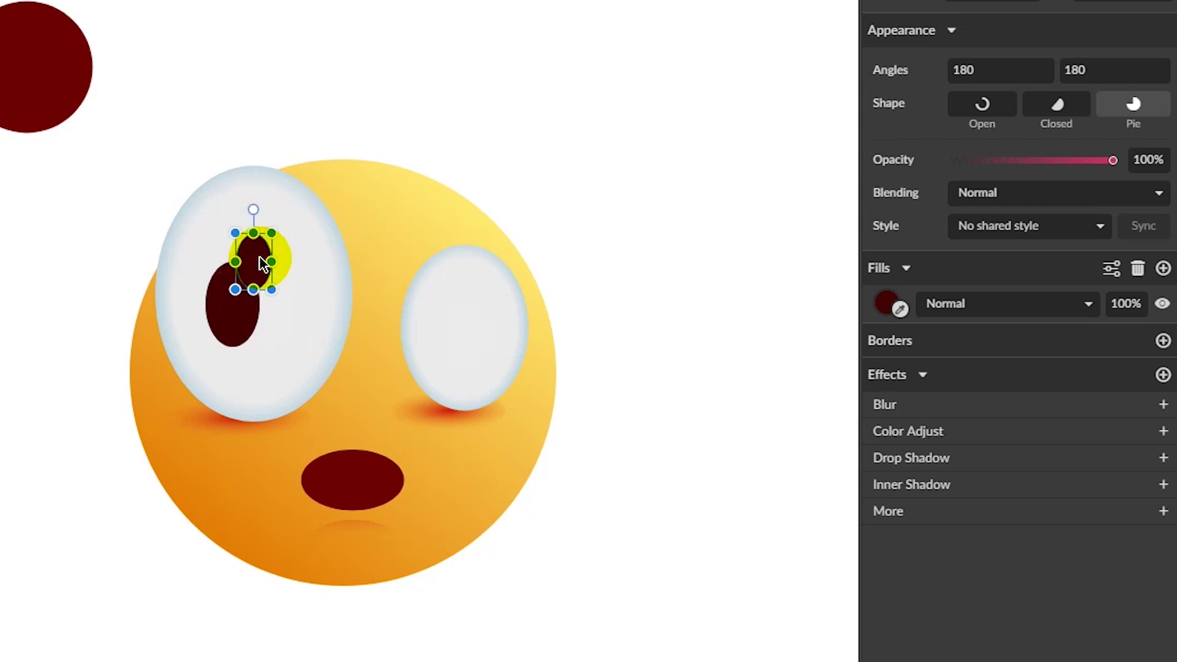
pyautogui.keyDown('shift'); pyautogui.click(225, 325); pyautogui.keyUp('shift')
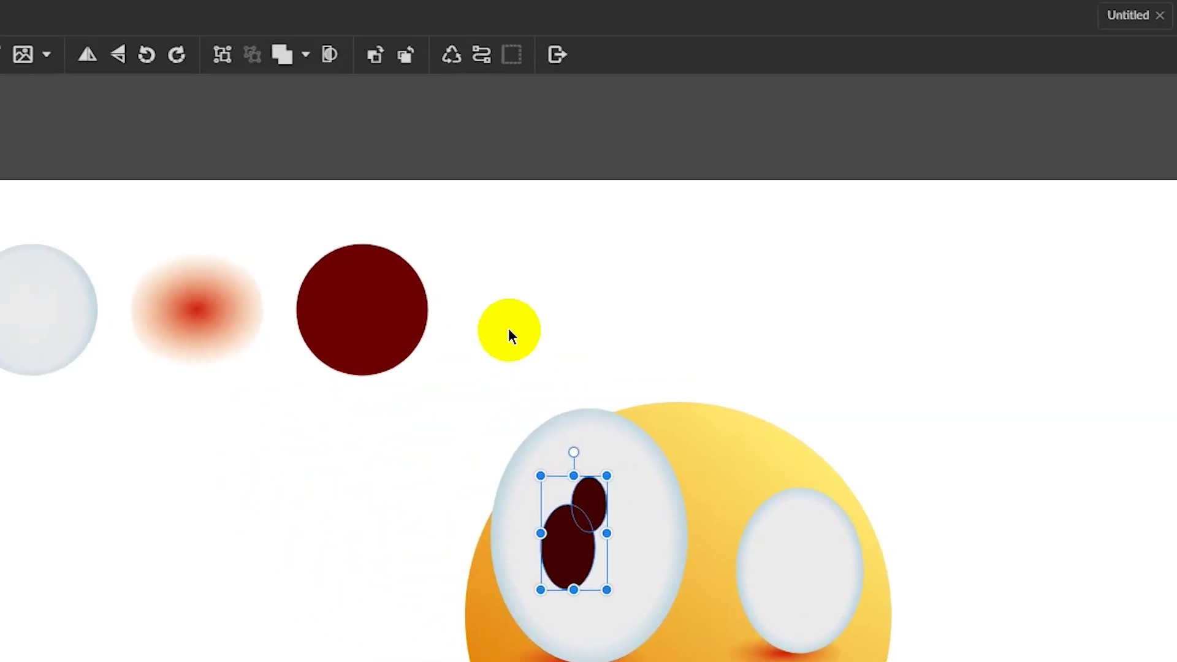
# Subtract the small oval from the pupil, then undo the result.
pyautogui.click(306, 54)
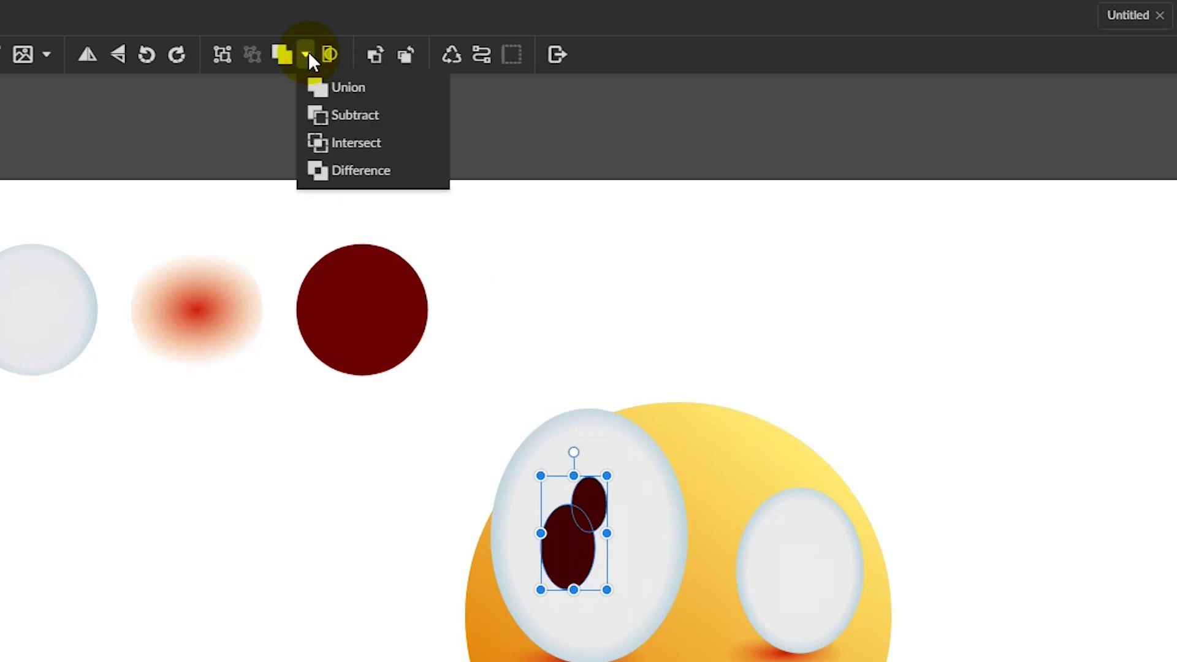
pyautogui.click(342, 116)
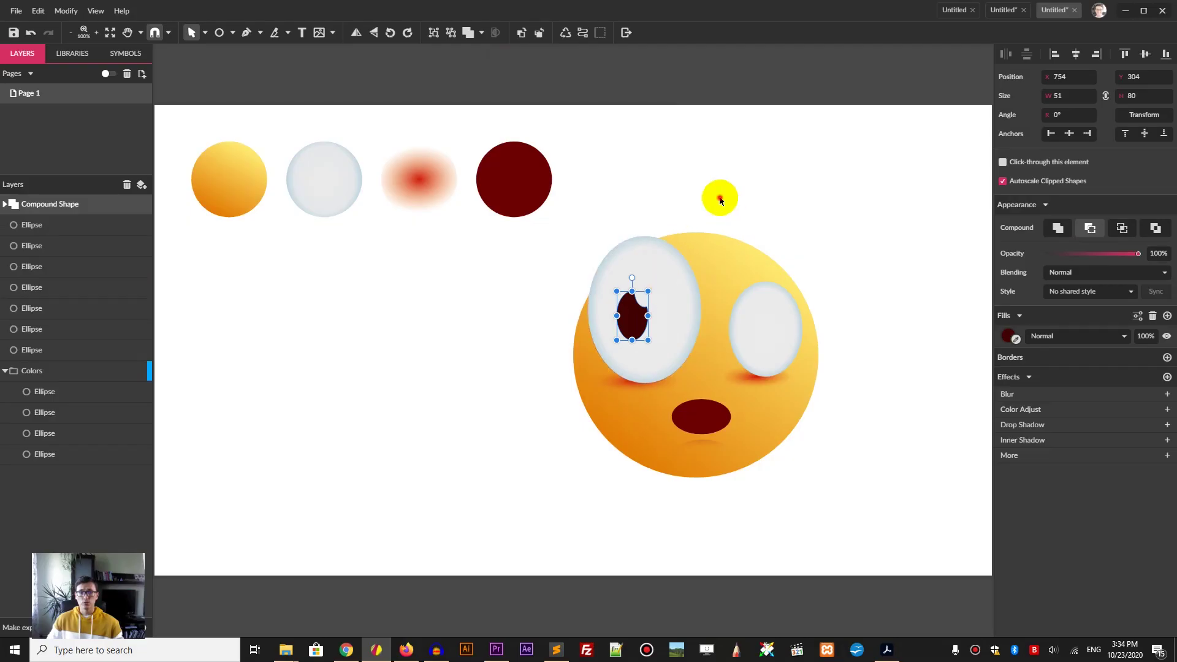
pyautogui.click(720, 200)
pyautogui.hotkey('ctrl', 'z')
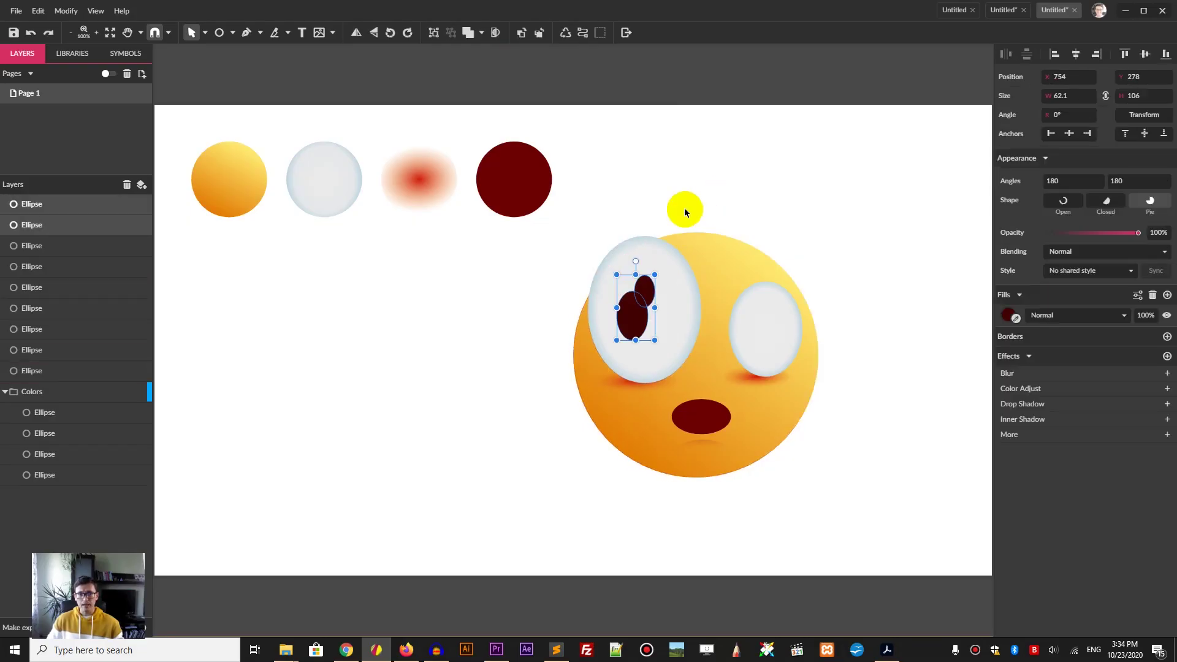
# Reposition the small oval and subtract it from the left pupil to cut a notch.
pyautogui.moveTo(644, 284)
pyautogui.mouseDown()
pyautogui.moveTo(657, 281)
pyautogui.moveTo(647, 294)
pyautogui.mouseUp()
pyautogui.keyDown('shift'); pyautogui.click(634, 306); pyautogui.keyUp('shift')
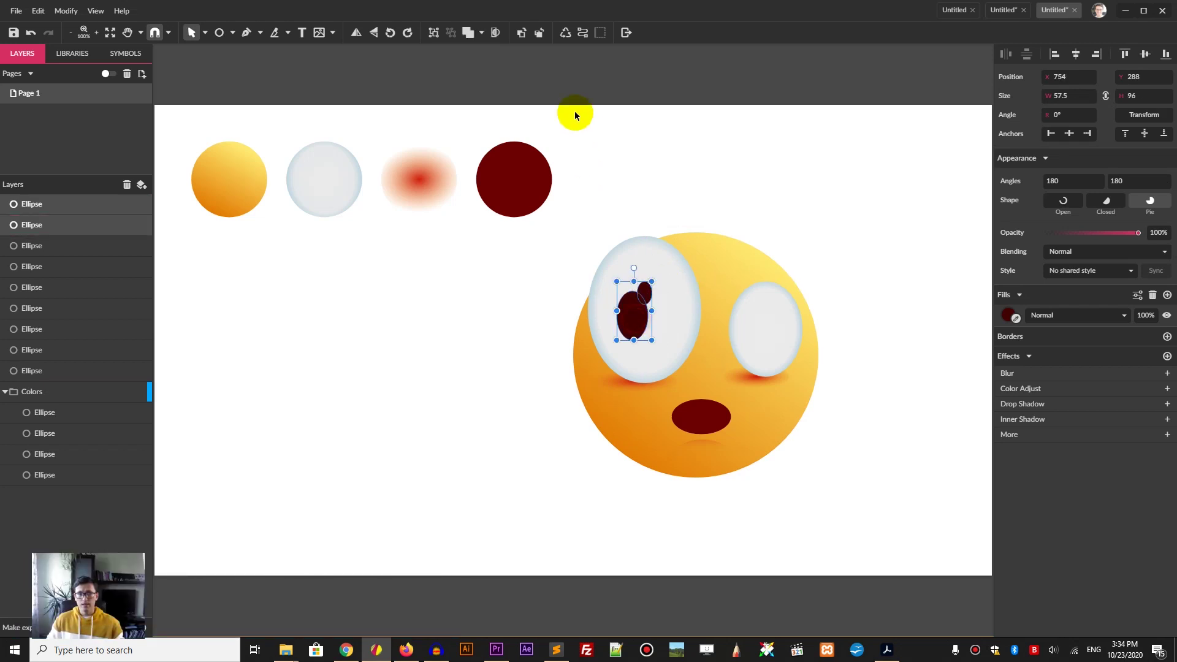
pyautogui.click(481, 33)
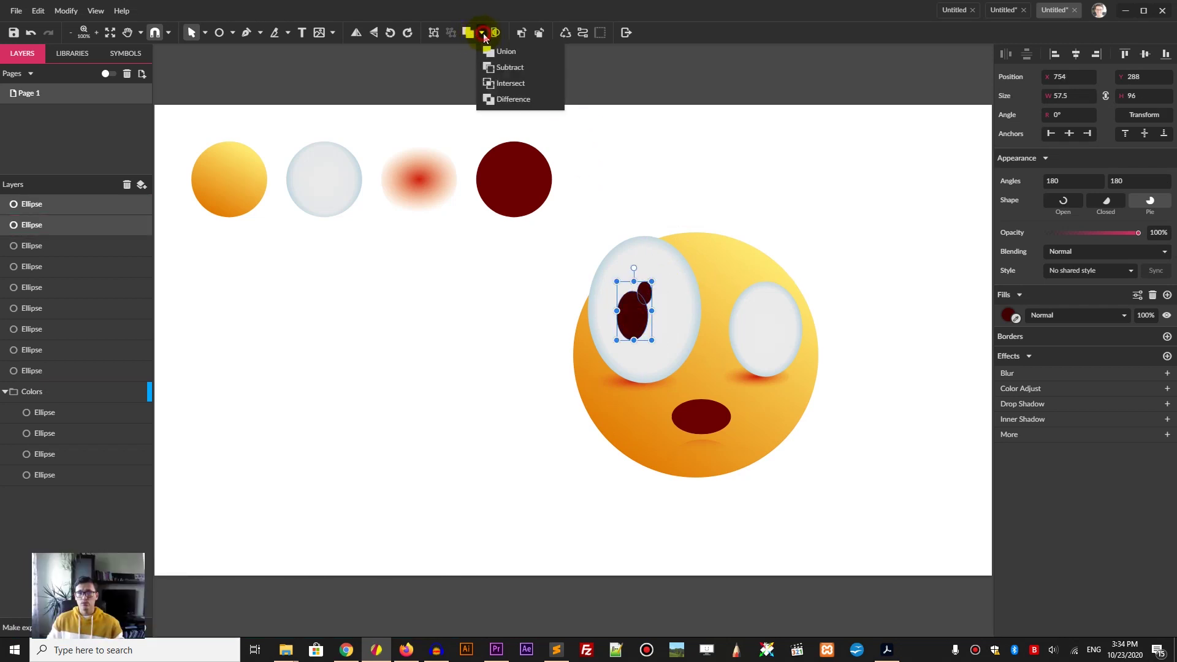
pyautogui.click(501, 68)
pyautogui.click(772, 137)
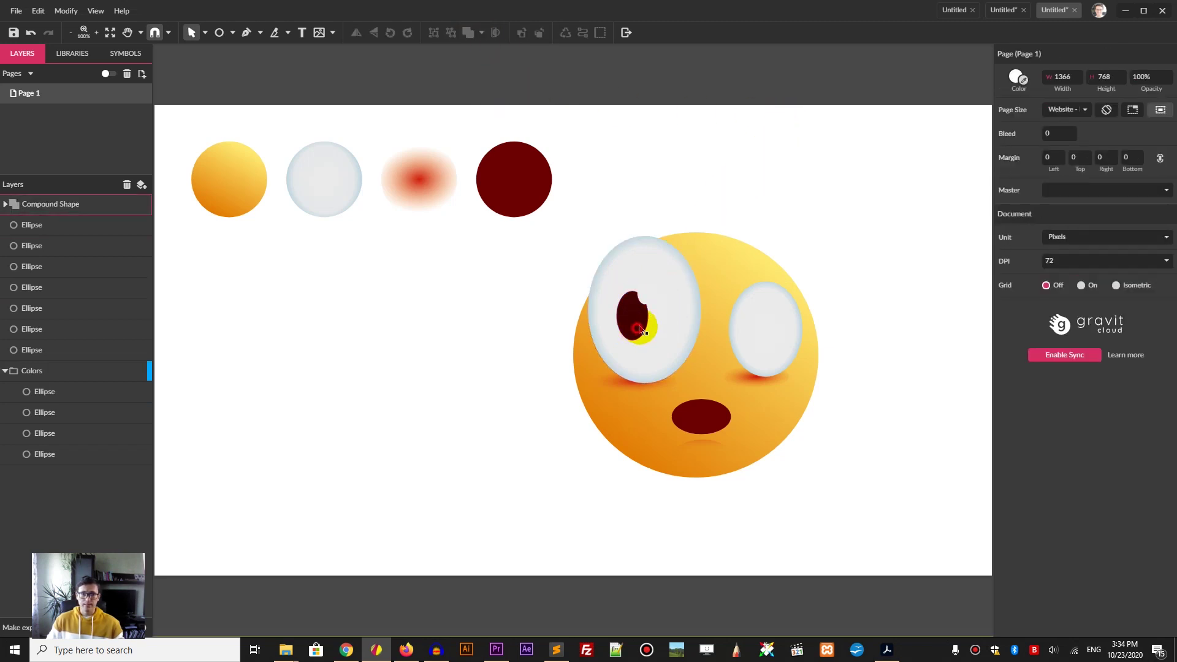
# Place a smaller 33×51.8 copy of the notched pupil in the right eye.
pyautogui.moveTo(642, 331); pyautogui.dragTo(771, 314)
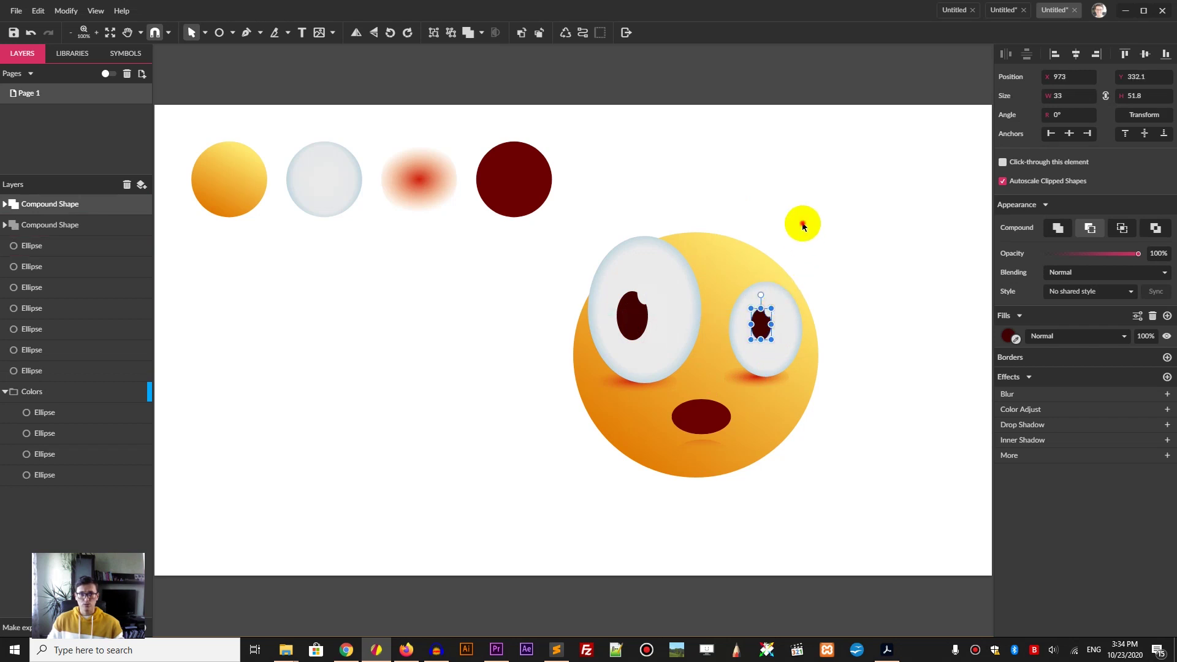
pyautogui.click(796, 220)
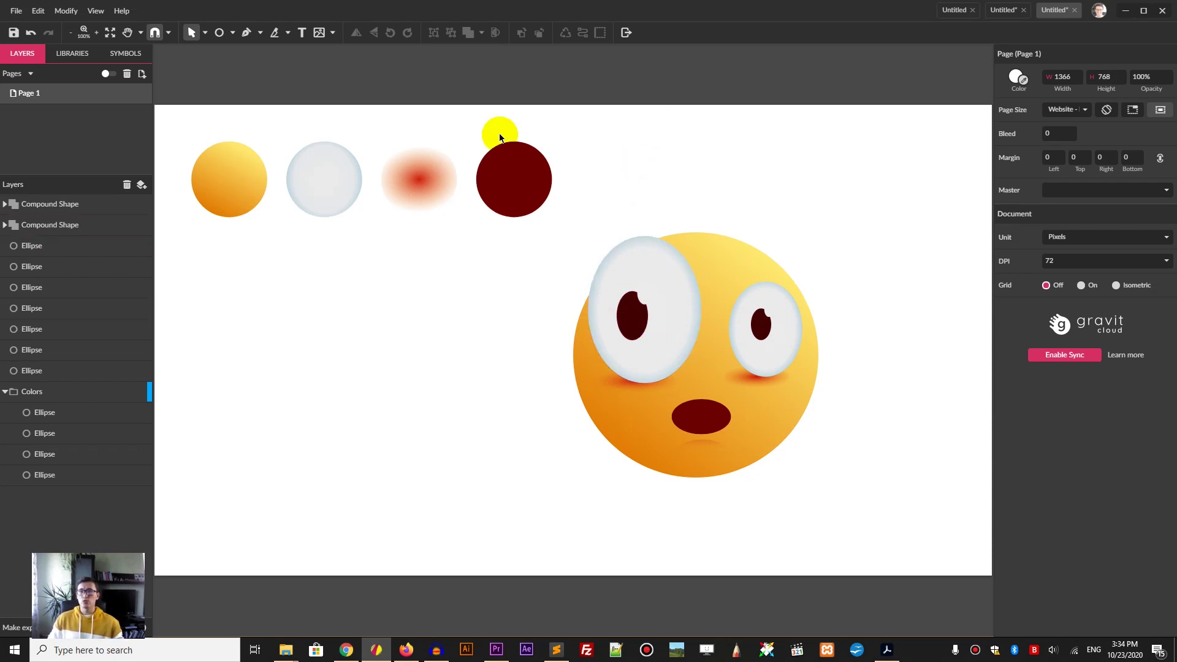
pyautogui.click(231, 37)
# Draw a wide ellipse below the face and apply New Style to it.
pyautogui.click(257, 84)
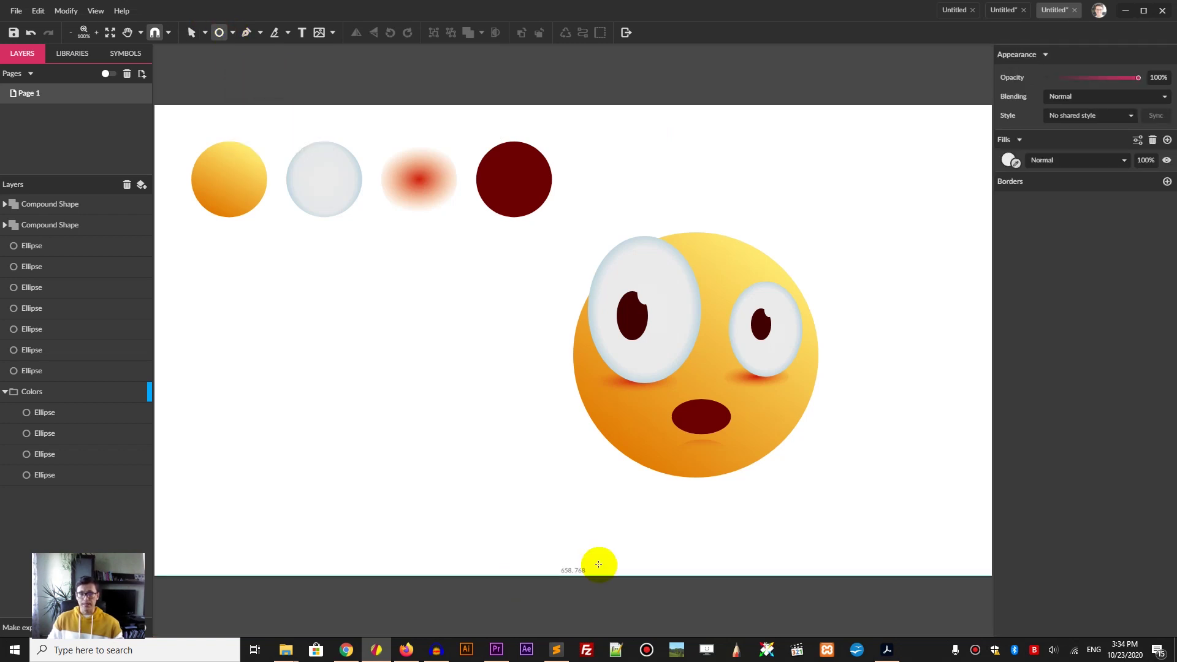
pyautogui.moveTo(513, 443); pyautogui.dragTo(713, 502)
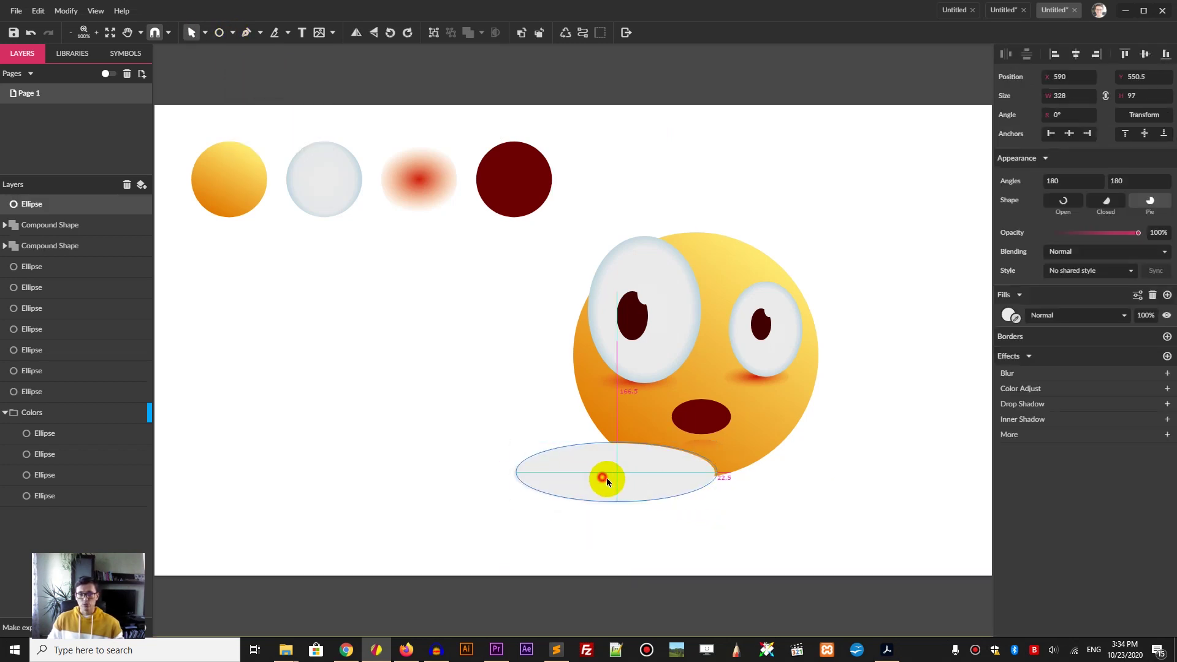
pyautogui.moveTo(606, 481); pyautogui.dragTo(606, 486)
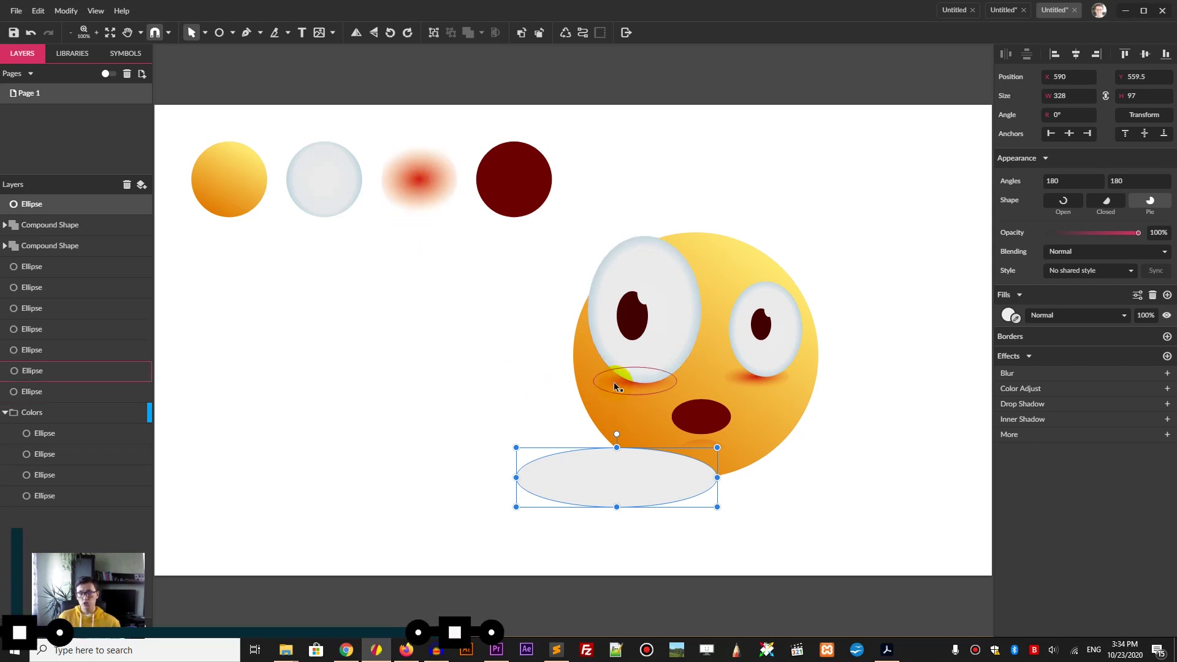
pyautogui.click(1059, 271)
pyautogui.click(1037, 312)
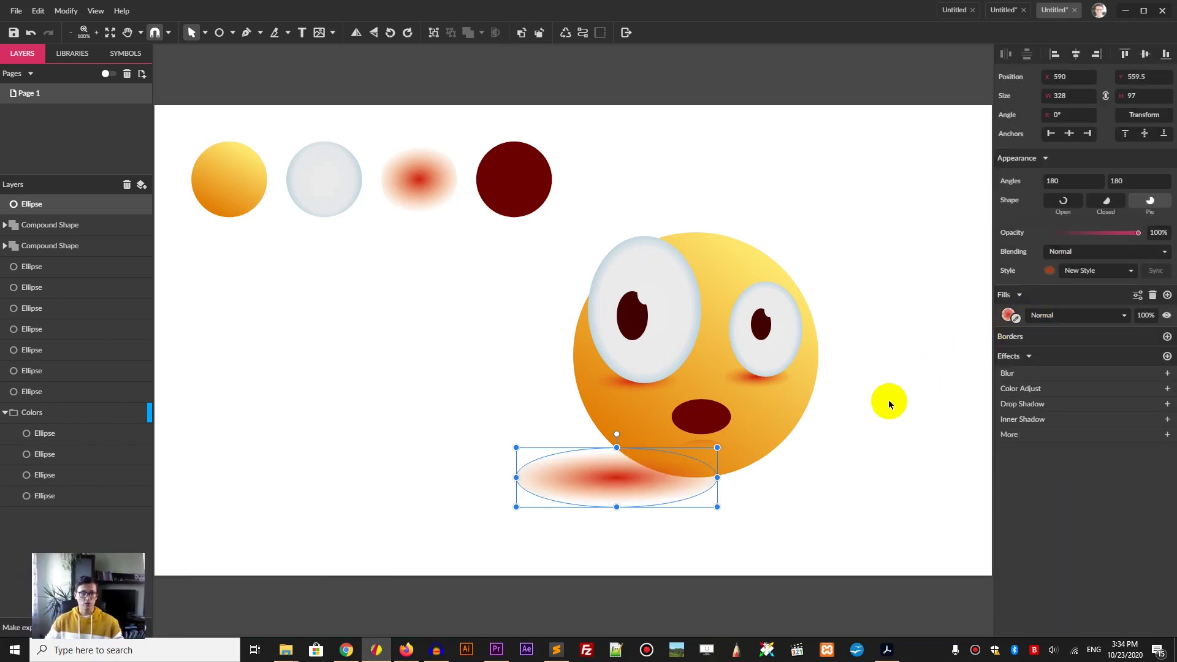
# Darken the shadow gradient to deep brown, tighten its fade, and shift it right.
pyautogui.click(1008, 315)
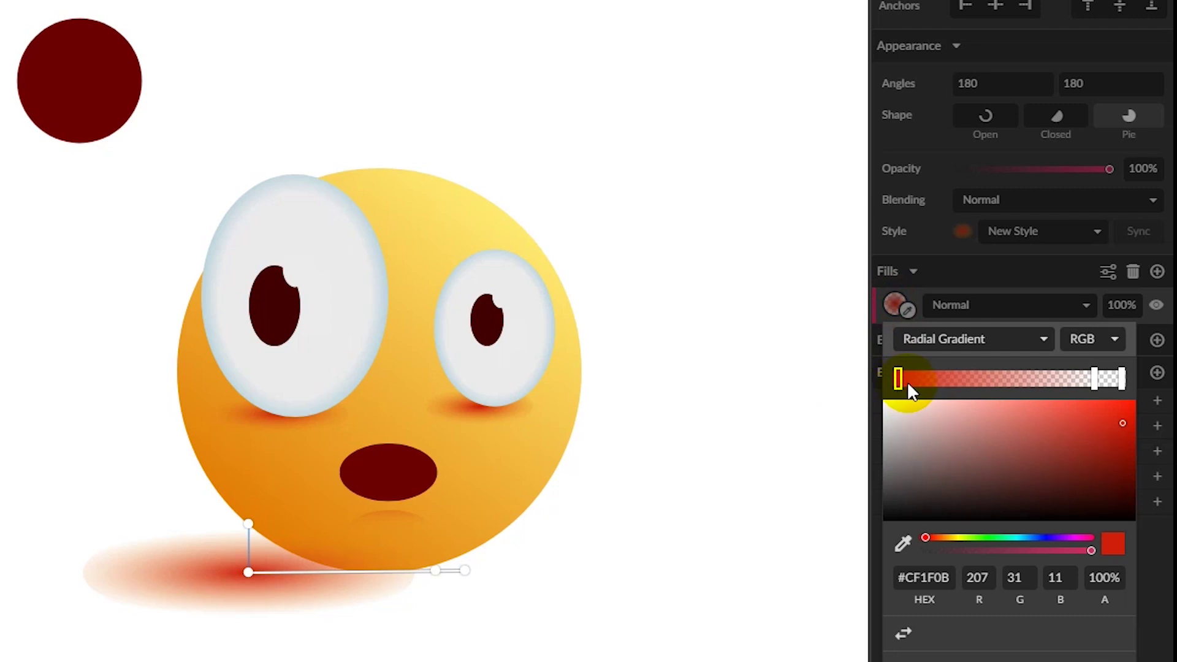
pyautogui.moveTo(1127, 420); pyautogui.dragTo(1133, 481)
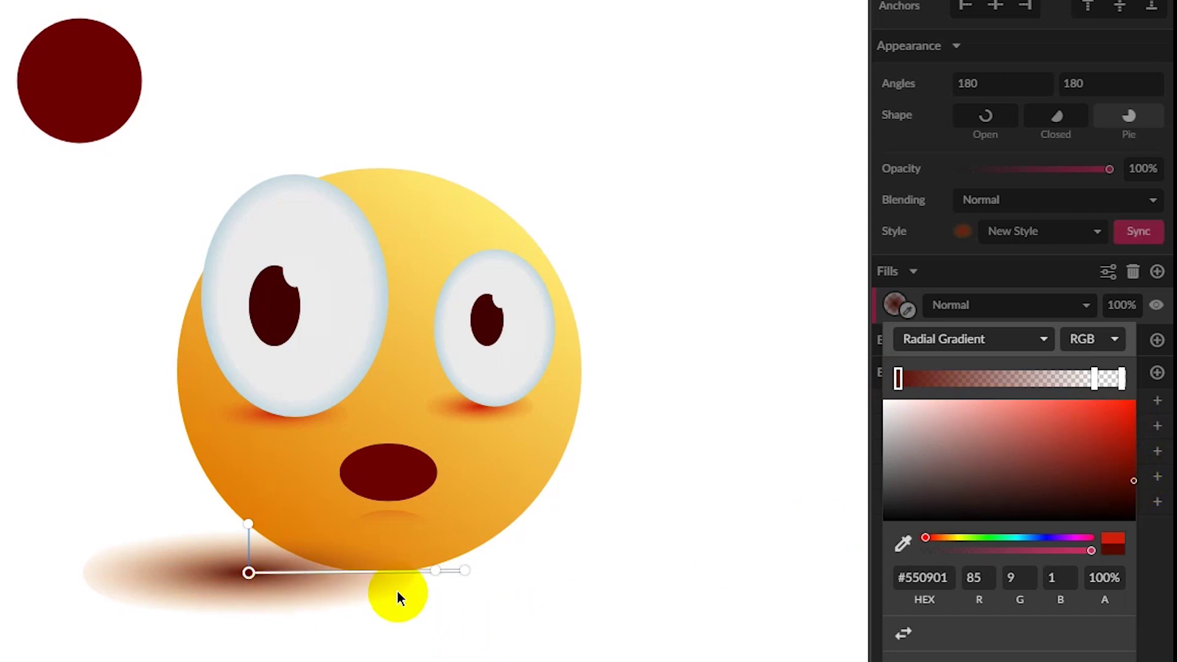
pyautogui.moveTo(435, 570); pyautogui.dragTo(392, 576)
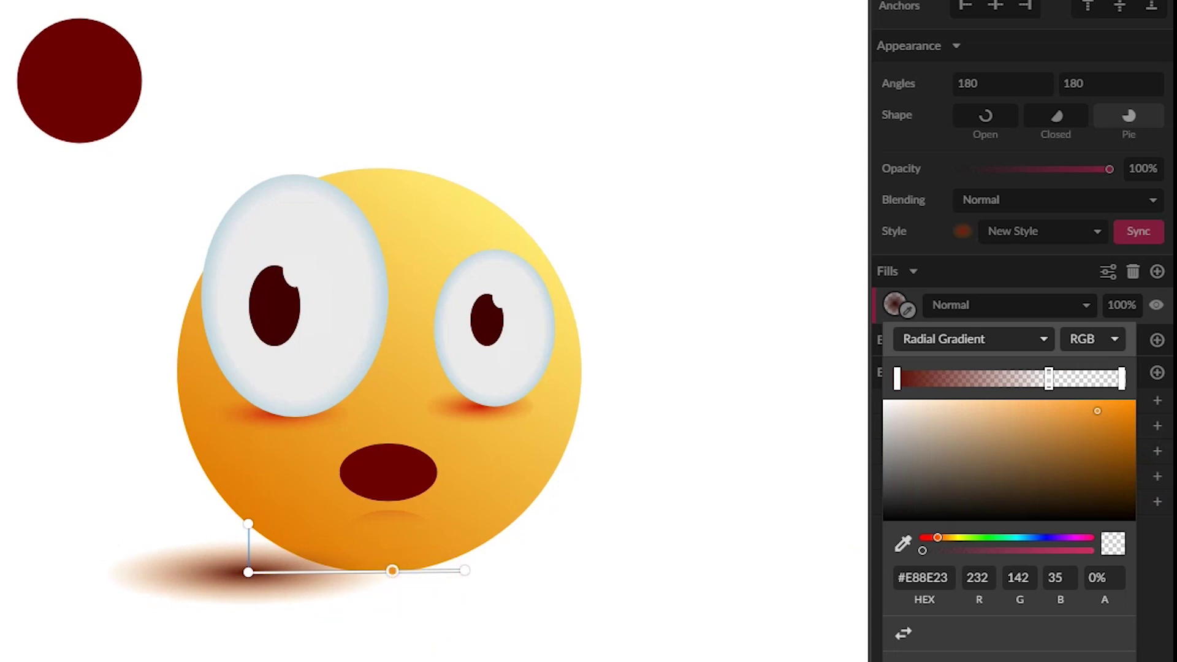
pyautogui.click(210, 579)
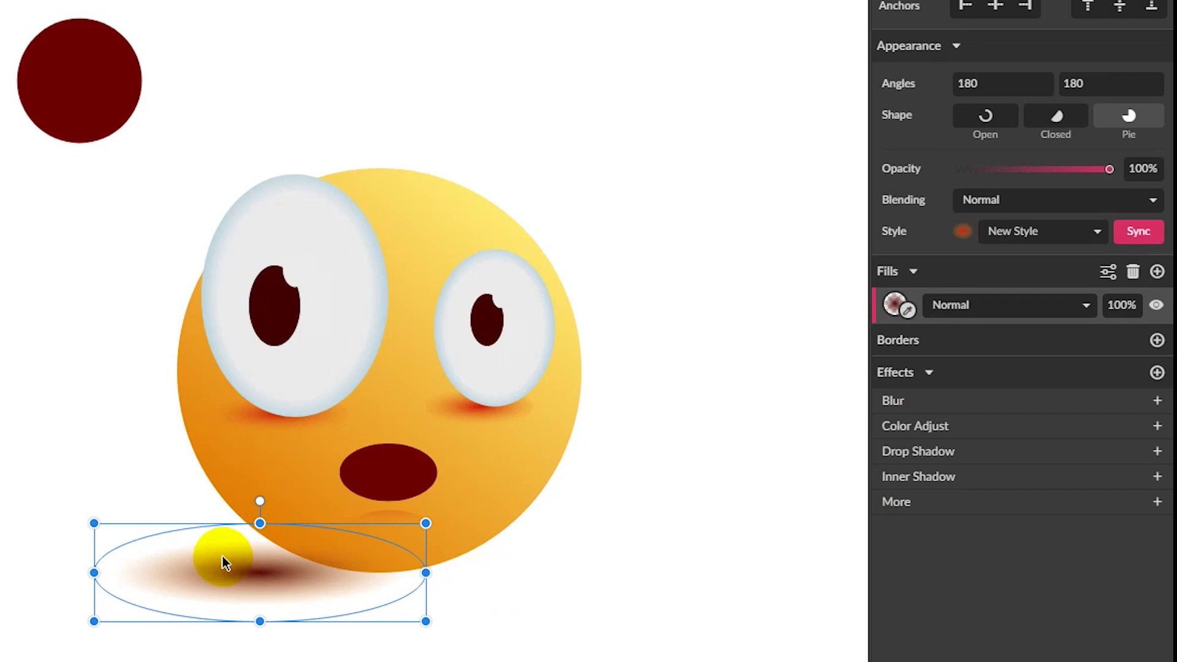
pyautogui.click(553, 580)
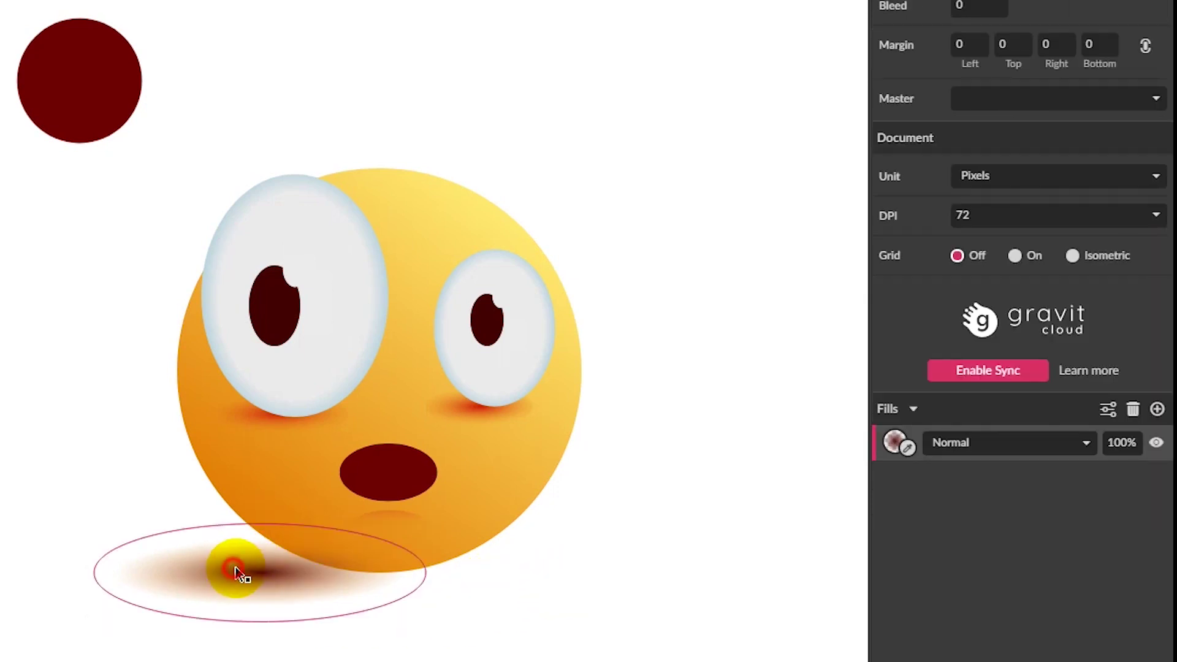
pyautogui.moveTo(232, 569)
pyautogui.mouseDown()
pyautogui.moveTo(268, 571)
pyautogui.moveTo(251, 559)
pyautogui.mouseUp()
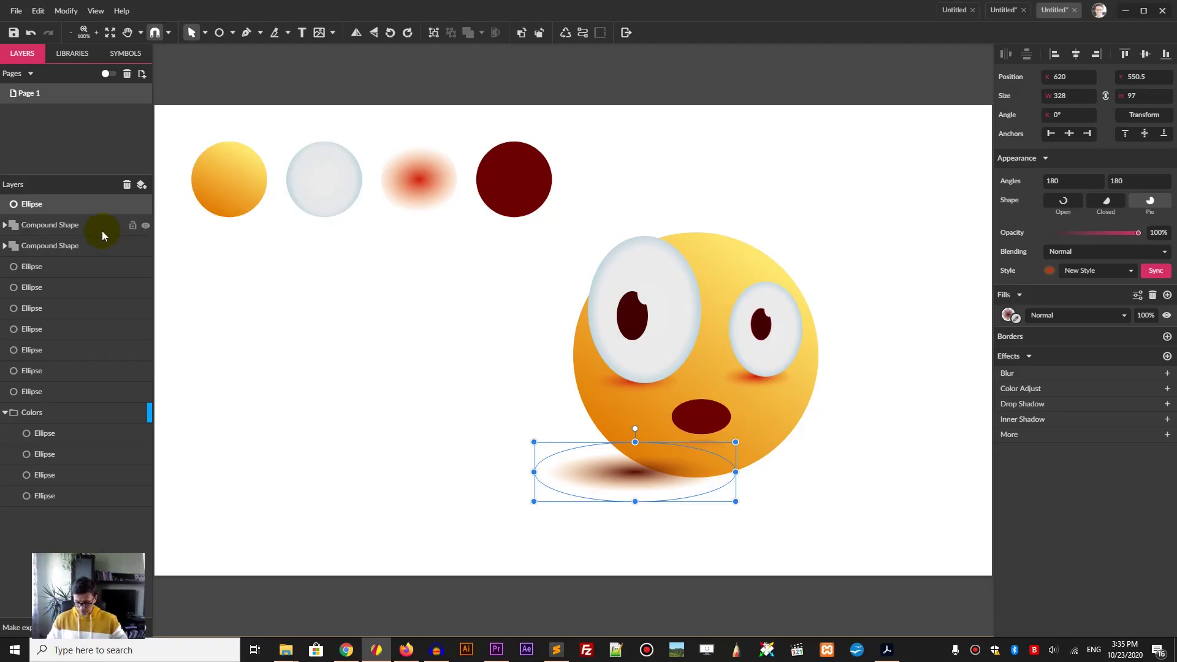
# Send the shadow to the bottom layer and move its gradient centre right and down.
pyautogui.hotkey('ctrl', 'Down')
pyautogui.hotkey('ctrl', 'Down')
pyautogui.hotkey('ctrl', 'Down')
pyautogui.hotkey('ctrl', 'Down')
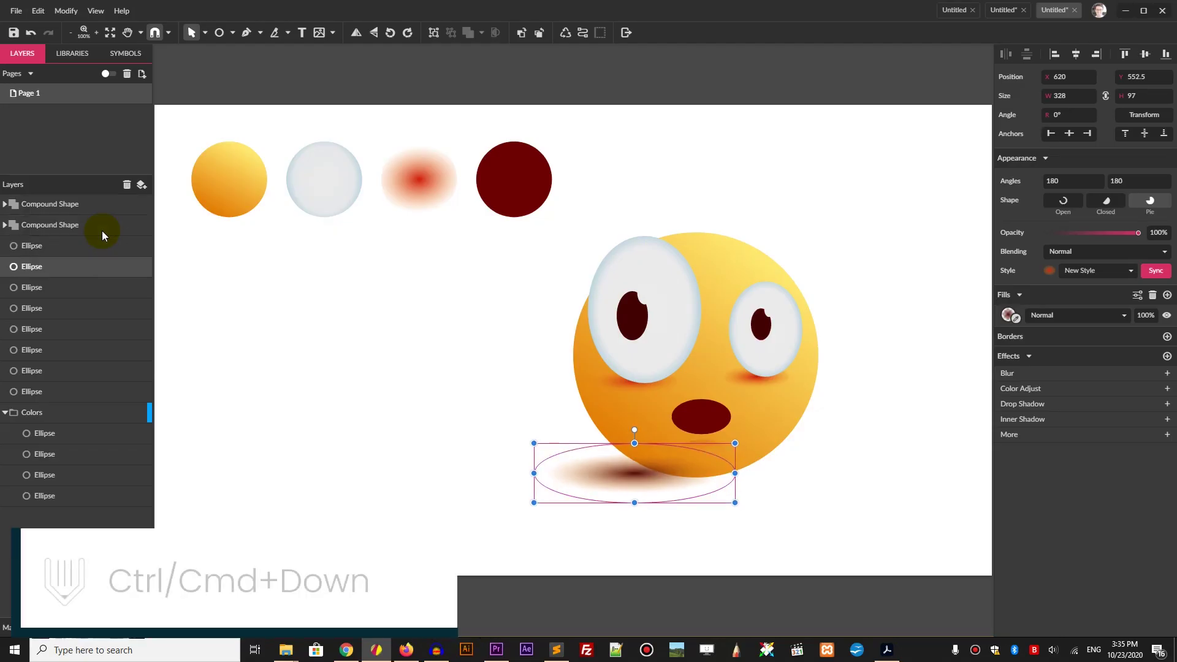
pyautogui.hotkey('ctrl', 'Down')
pyautogui.hotkey('ctrl', 'Down')
pyautogui.hotkey('ctrl', 'Down')
pyautogui.hotkey('ctrl', 'Down')
pyautogui.hotkey('ctrl', 'Down')
pyautogui.hotkey('ctrl', 'Down')
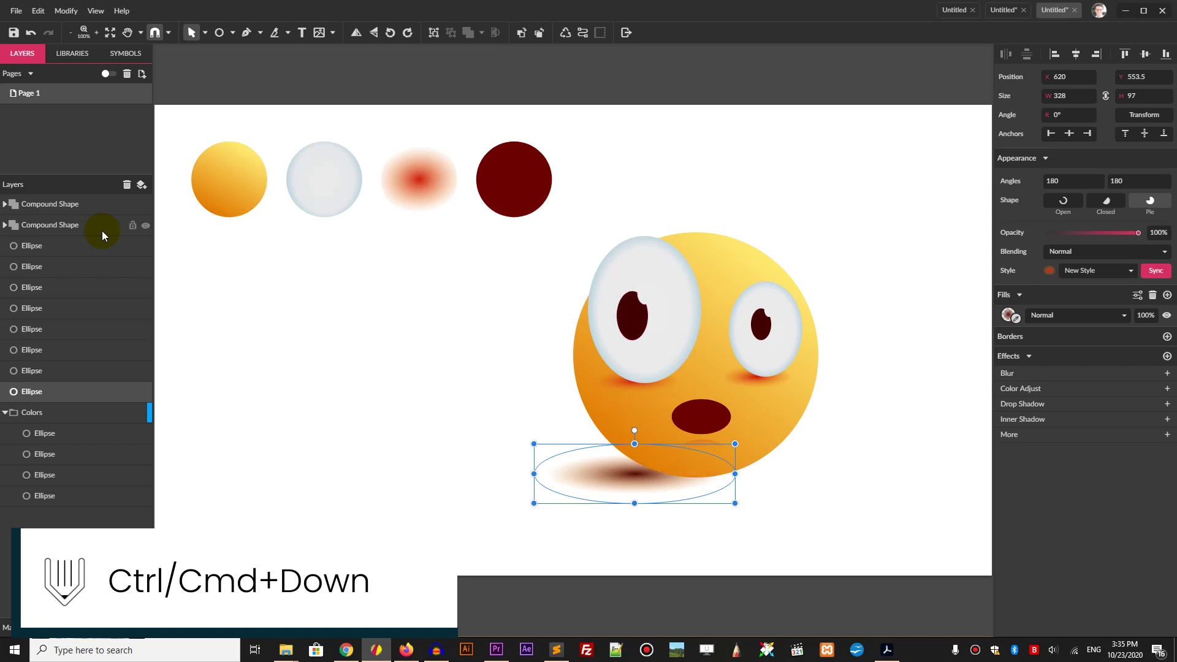
pyautogui.click(1010, 315)
pyautogui.click(1030, 360)
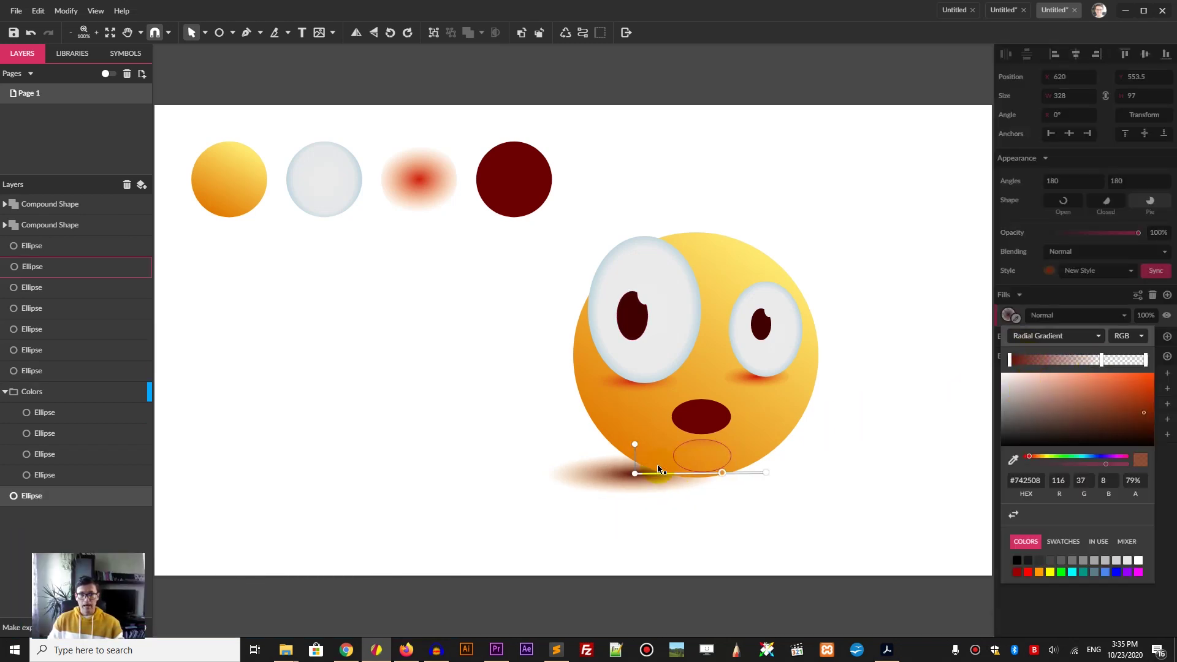
pyautogui.moveTo(635, 461); pyautogui.dragTo(679, 479)
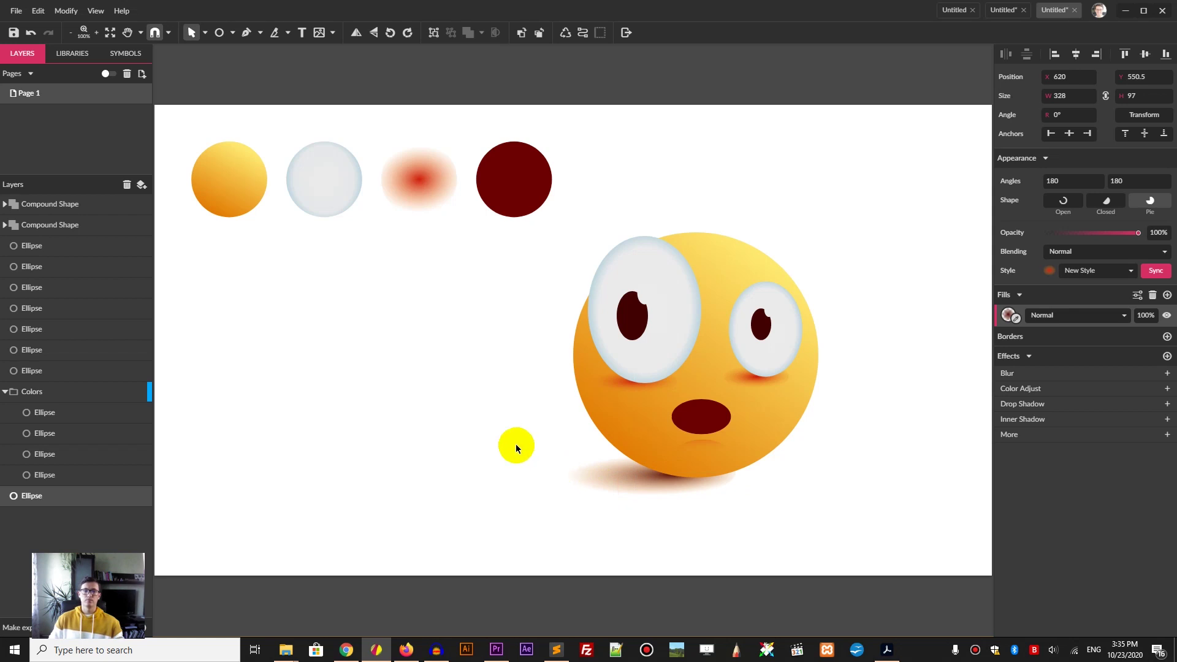
pyautogui.click(502, 435)
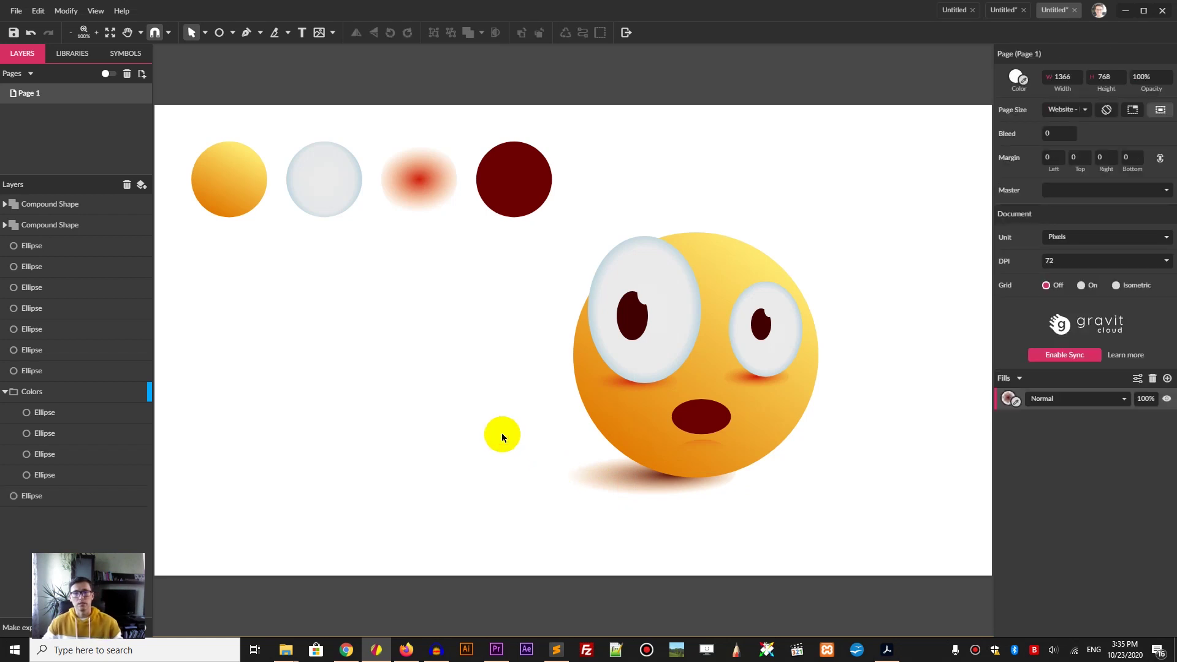
# Draw a slim, tilted ellipse across the forehead.
pyautogui.click(234, 32)
pyautogui.click(258, 84)
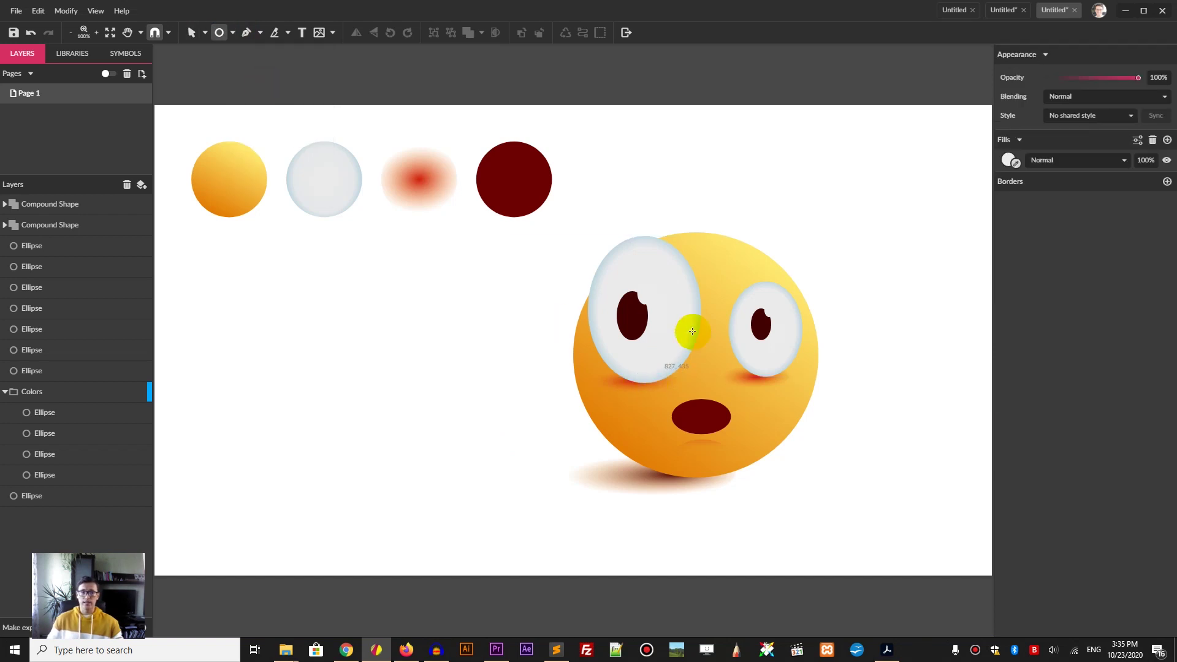
pyautogui.moveTo(684, 227)
pyautogui.mouseDown()
pyautogui.moveTo(678, 237)
pyautogui.moveTo(783, 293)
pyautogui.mouseUp()
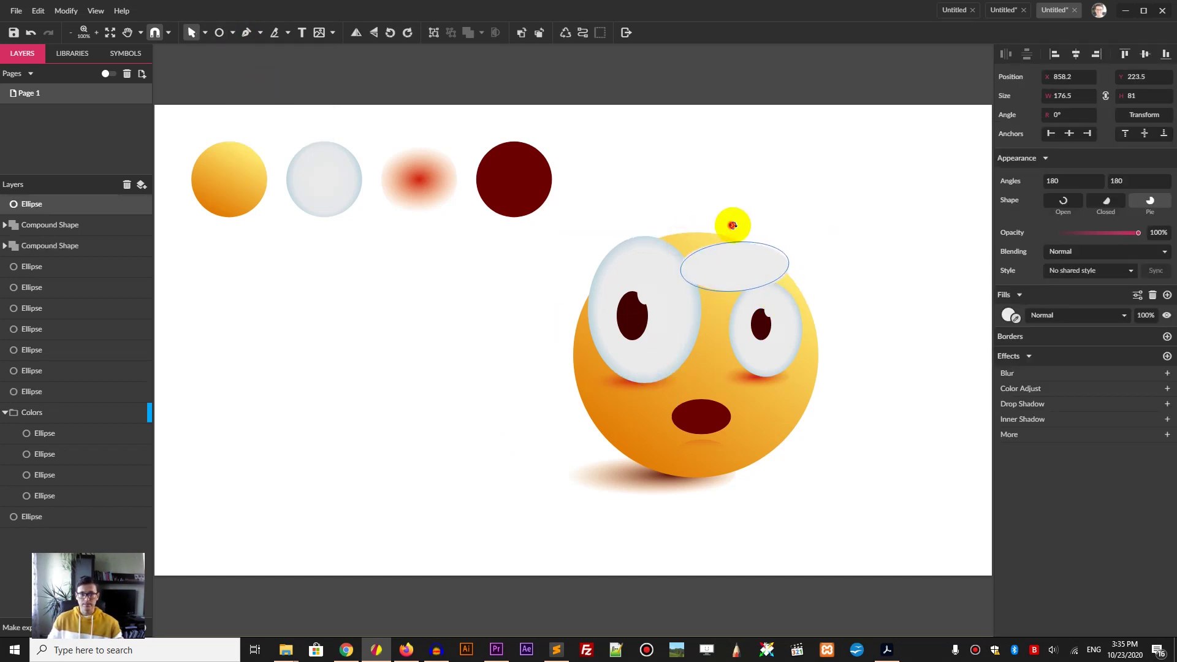
pyautogui.moveTo(729, 226); pyautogui.dragTo(762, 236)
pyautogui.moveTo(782, 278); pyautogui.dragTo(717, 254)
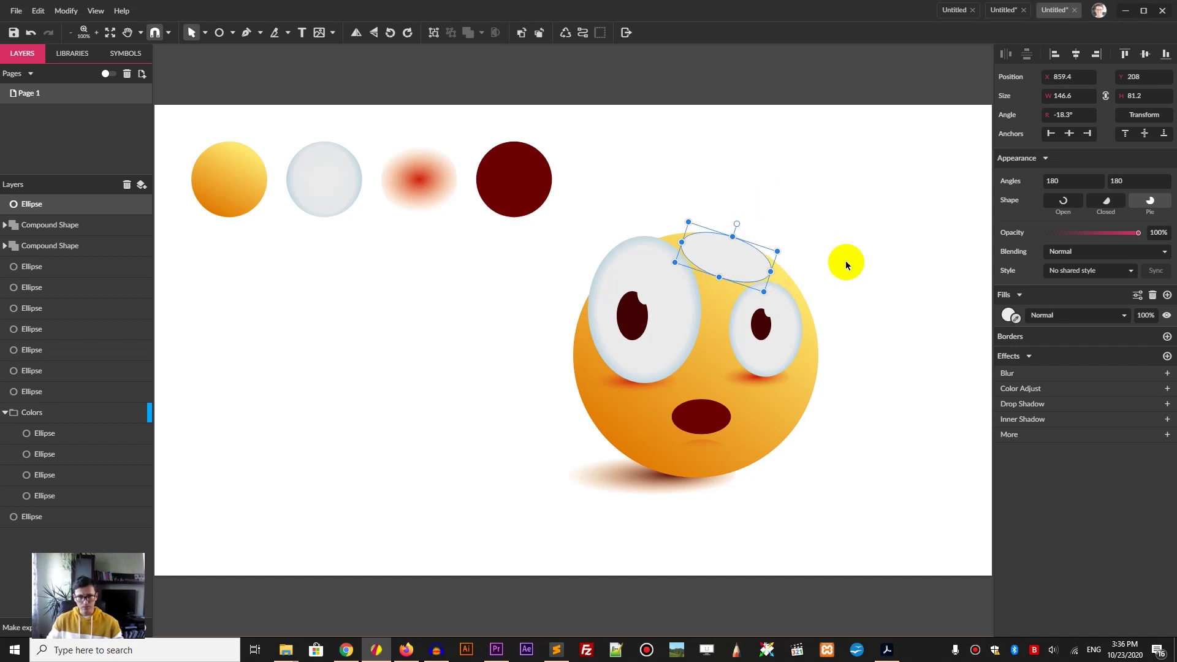
# Give the forehead ellipse a Radial Gradient fill with Screen blending.
pyautogui.click(1008, 316)
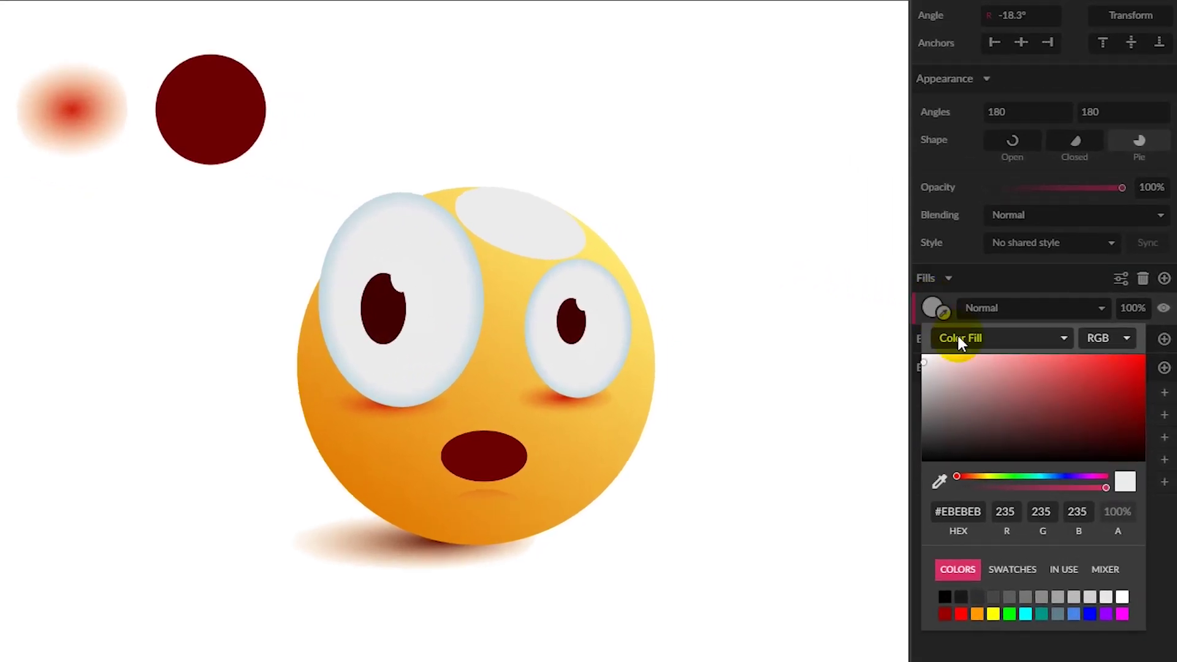
pyautogui.click(1026, 335)
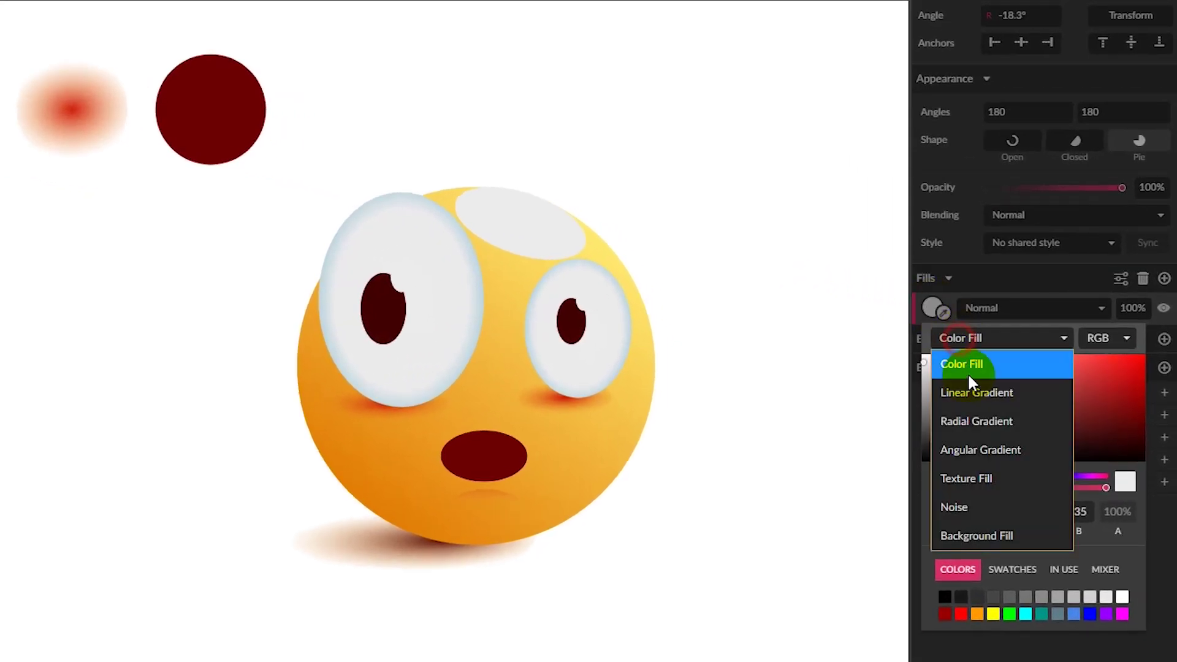
pyautogui.click(967, 421)
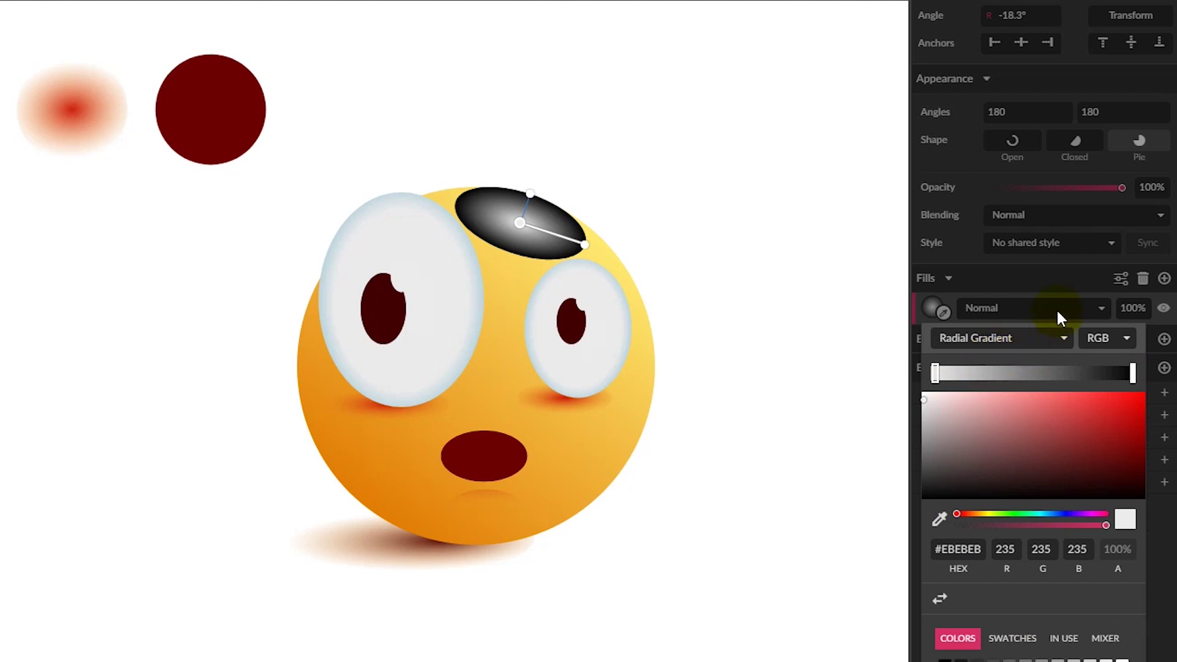
pyautogui.click(1048, 289)
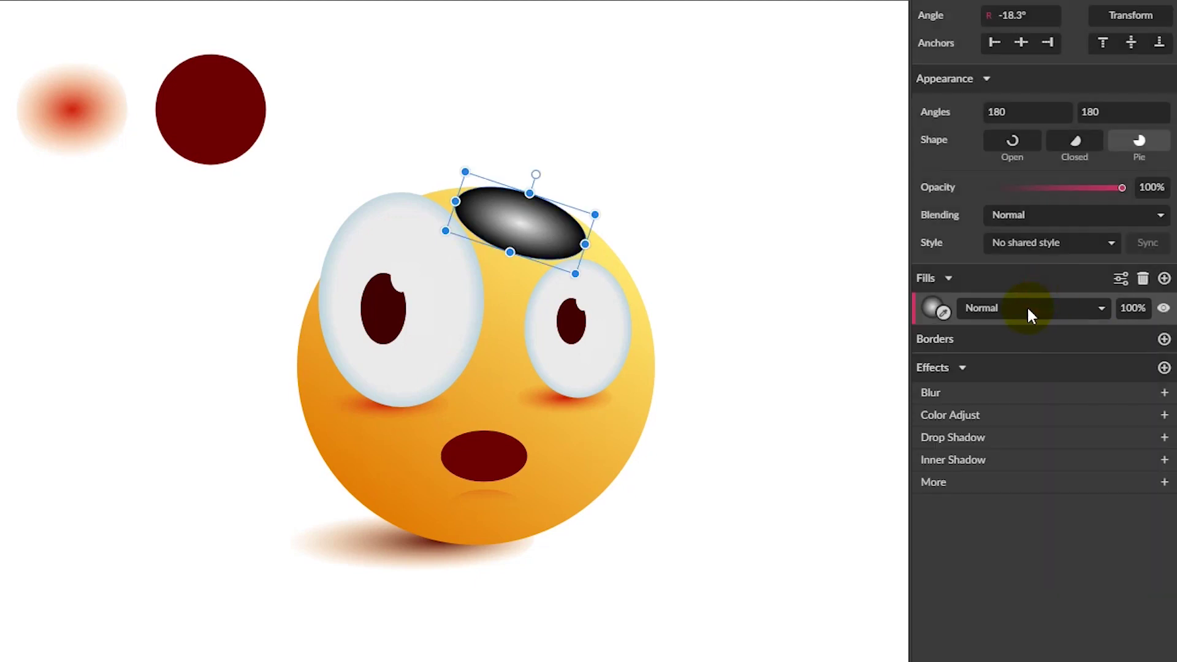
pyautogui.click(1027, 314)
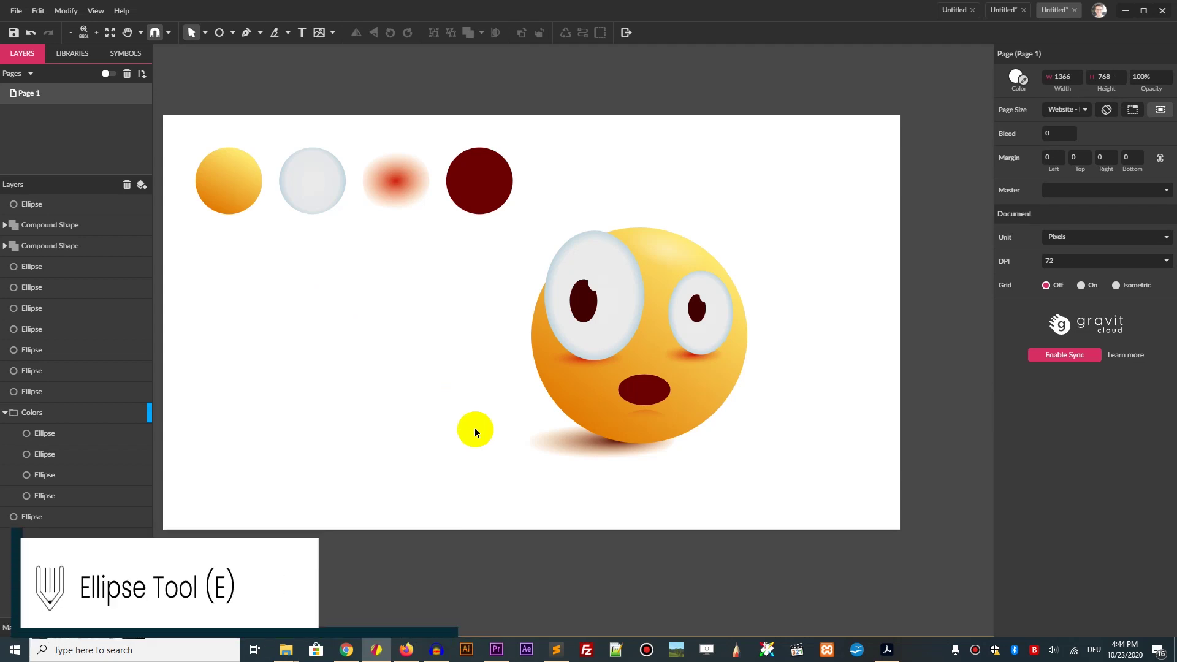
pyautogui.press('e')
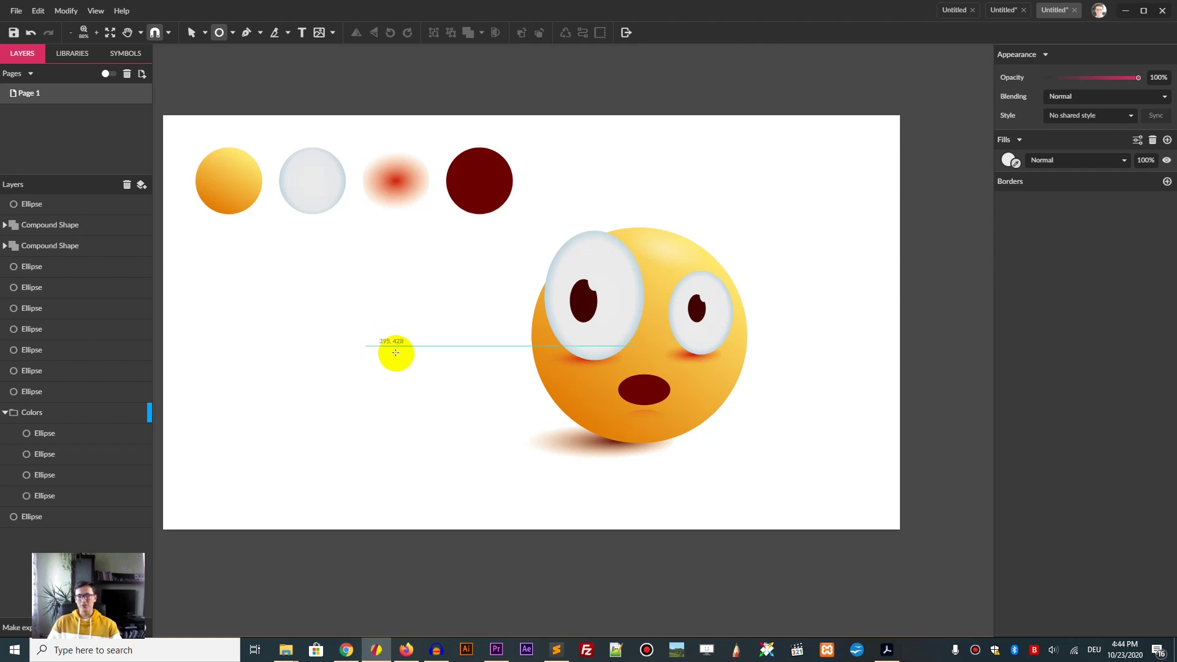
# Draw a circle left of the face with no fill and a thin outline.
pyautogui.click(402, 354)
pyautogui.moveTo(408, 366); pyautogui.dragTo(448, 402)
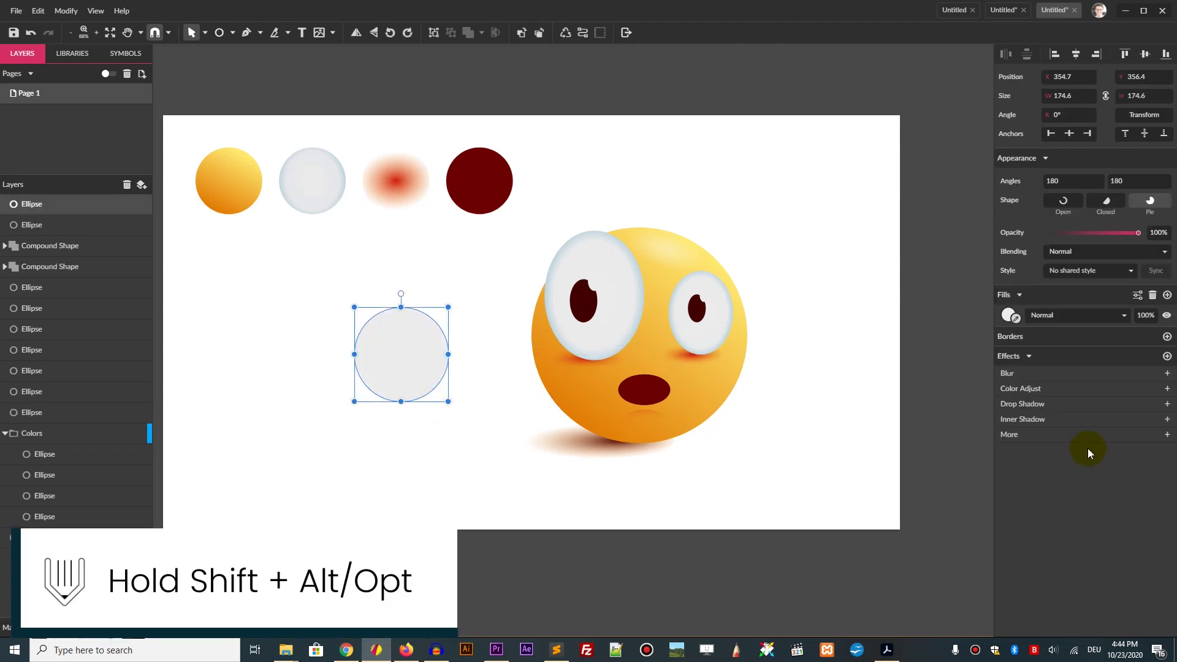
pyautogui.click(1003, 315)
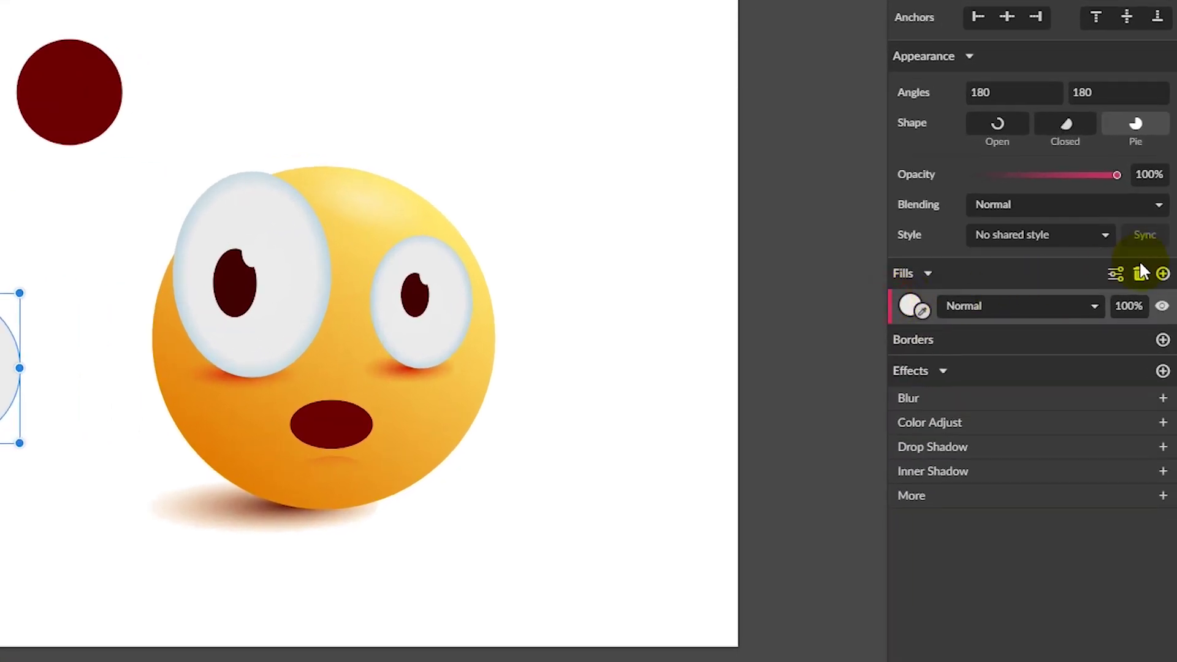
pyautogui.click(1139, 271)
pyautogui.click(1163, 305)
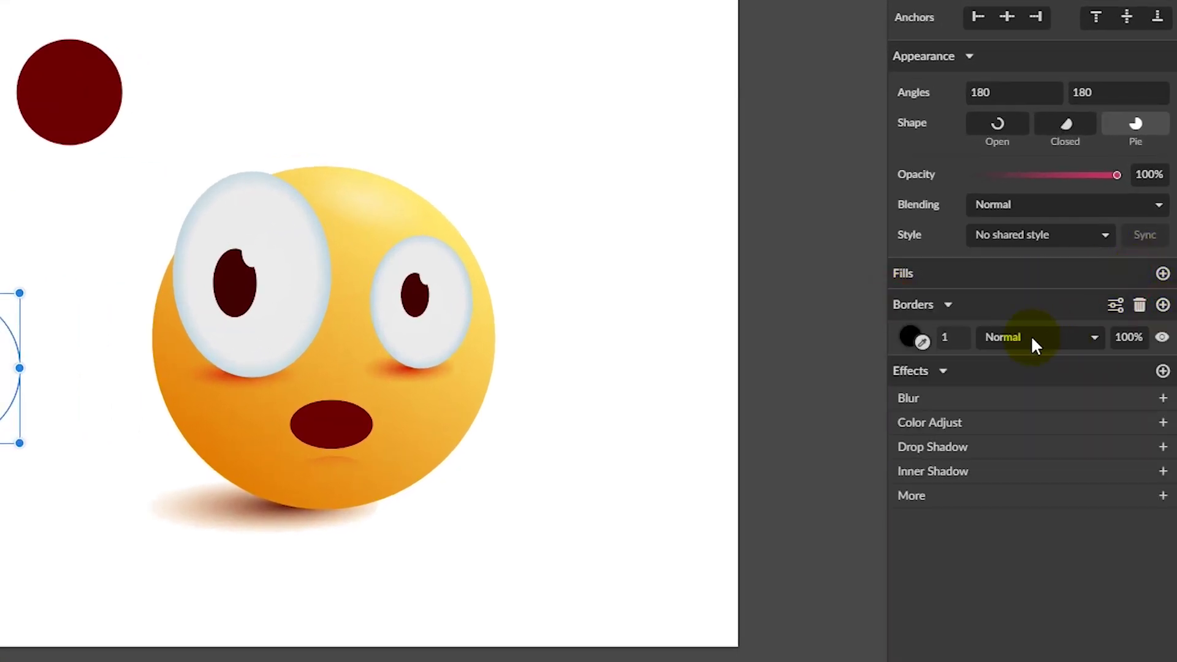
# Set the border thickness to 7 and sample the mouth's dark red for it.
pyautogui.click(959, 338)
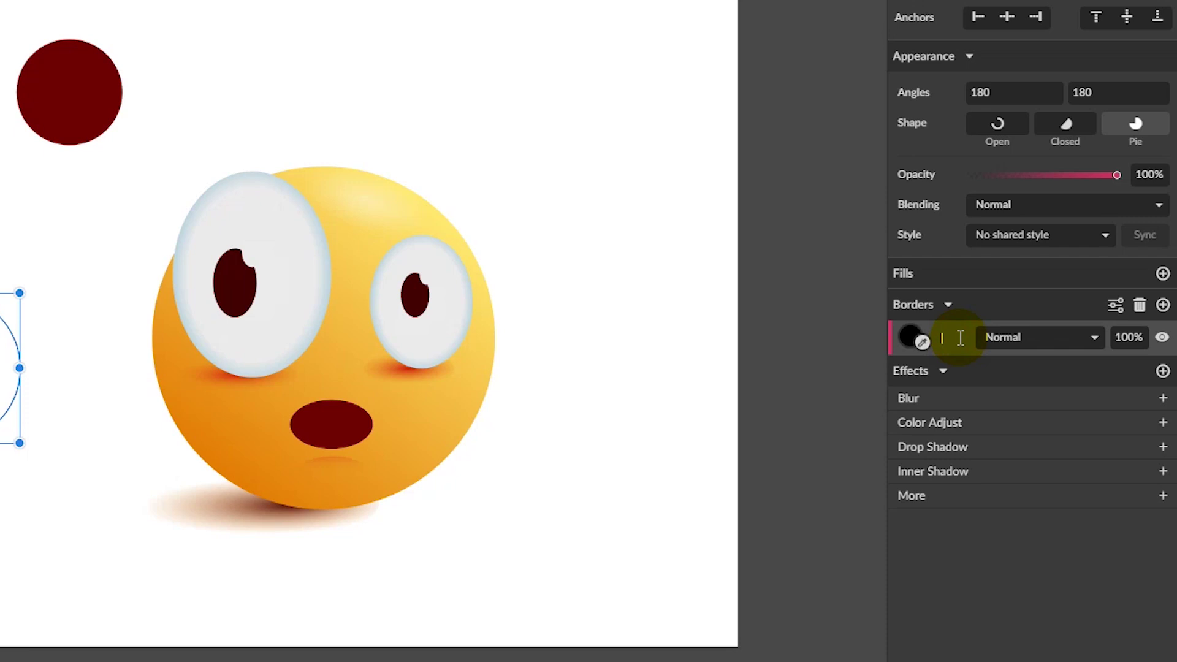
pyautogui.press('Return')
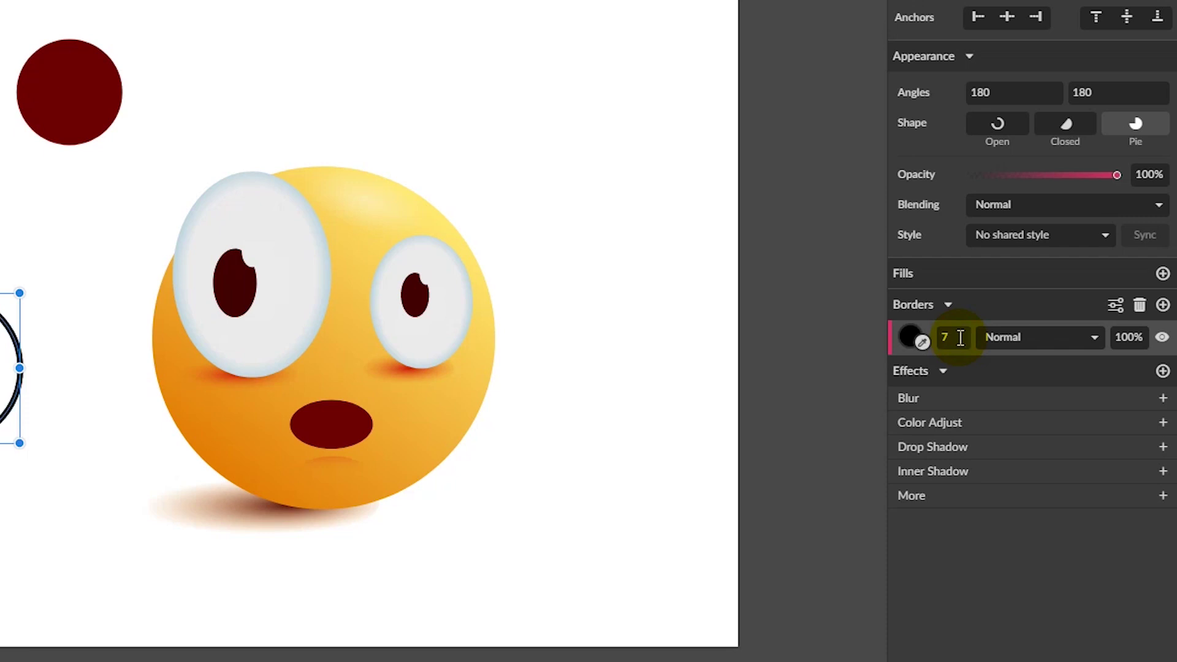
pyautogui.click(922, 342)
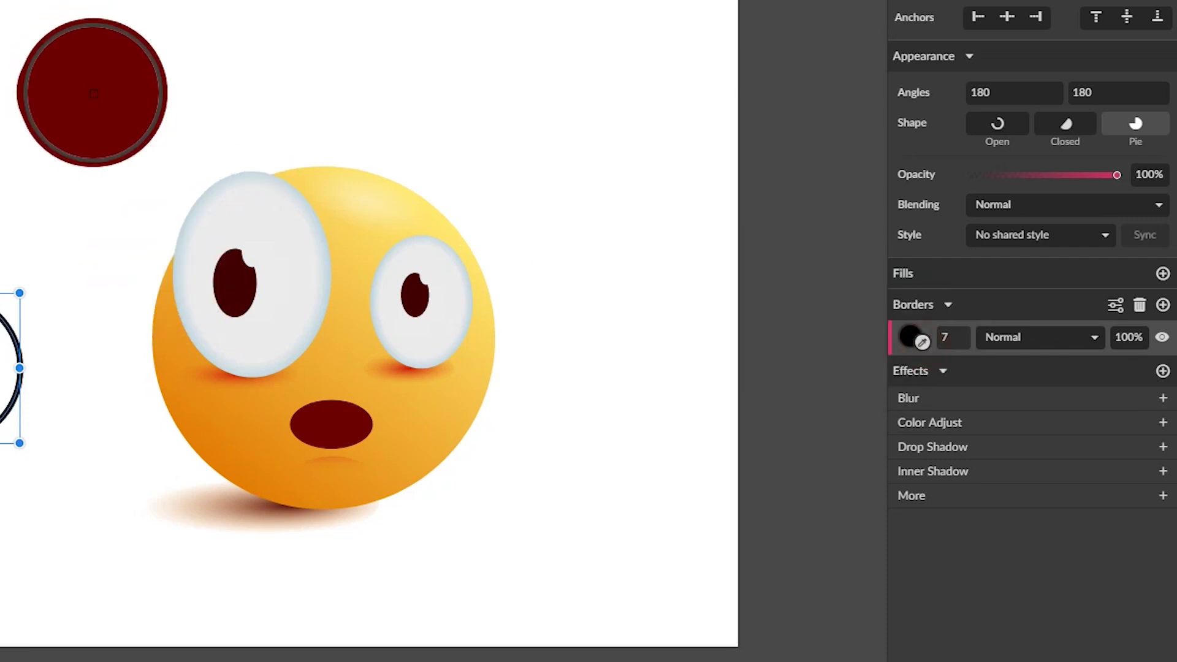
pyautogui.click(338, 426)
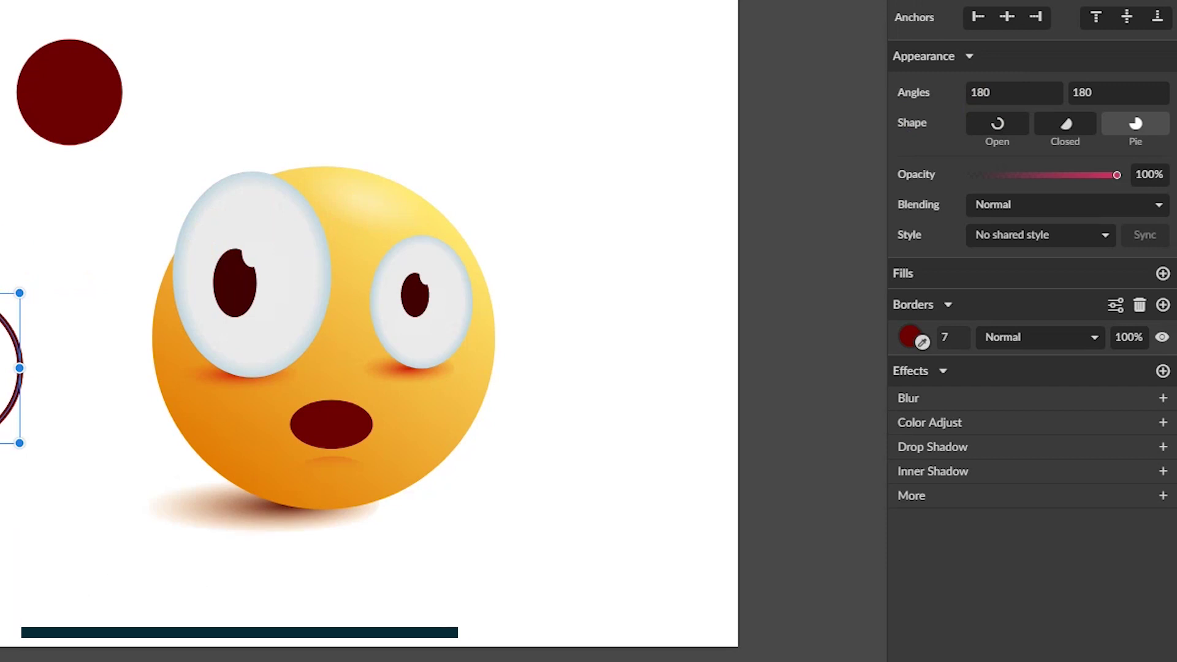
# Shorten the arc, make it an Open shape with round ends, and rotate it 180°.
pyautogui.scroll(5, 302, 379)
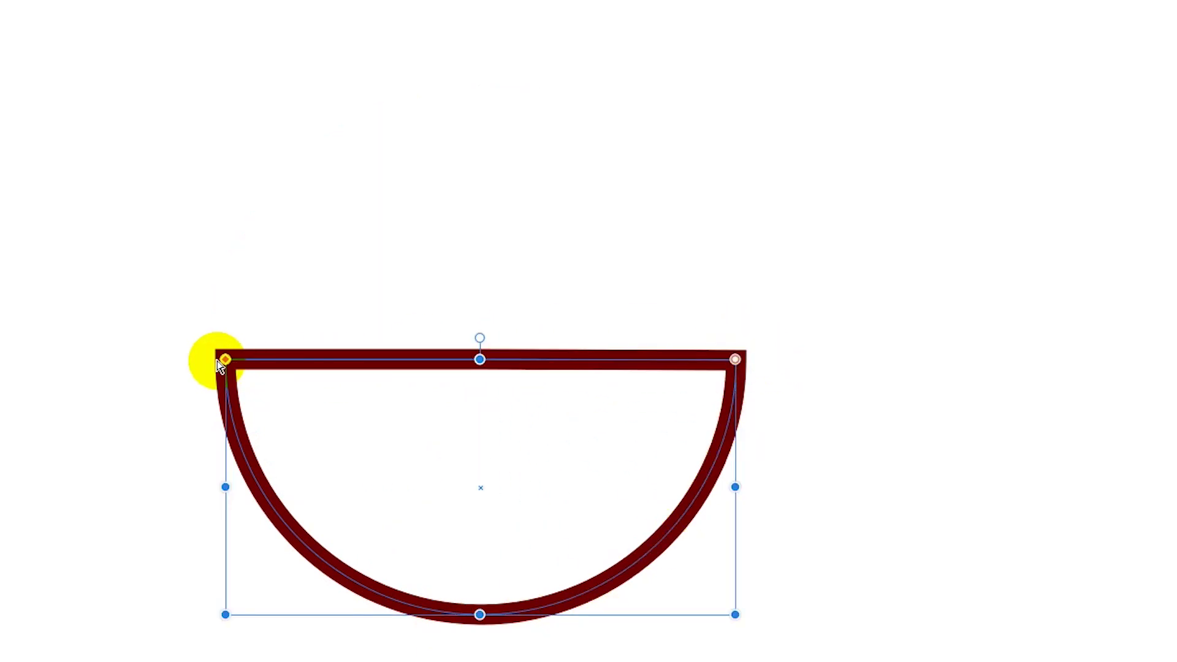
pyautogui.moveTo(223, 360); pyautogui.dragTo(232, 444)
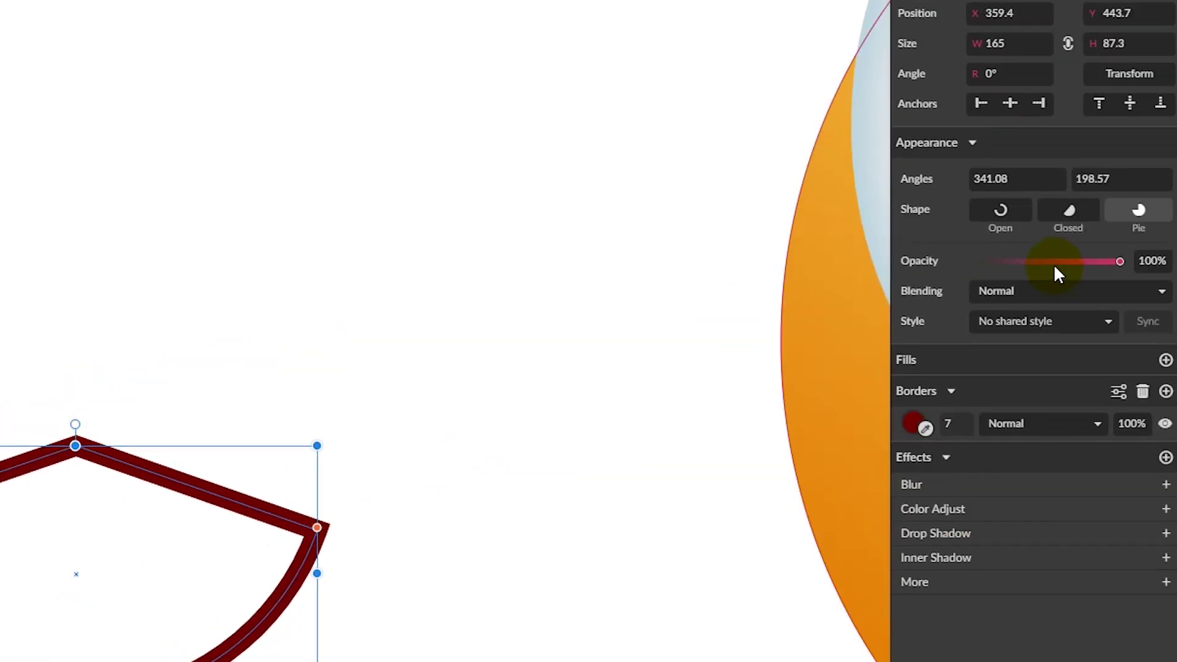
pyautogui.click(1000, 211)
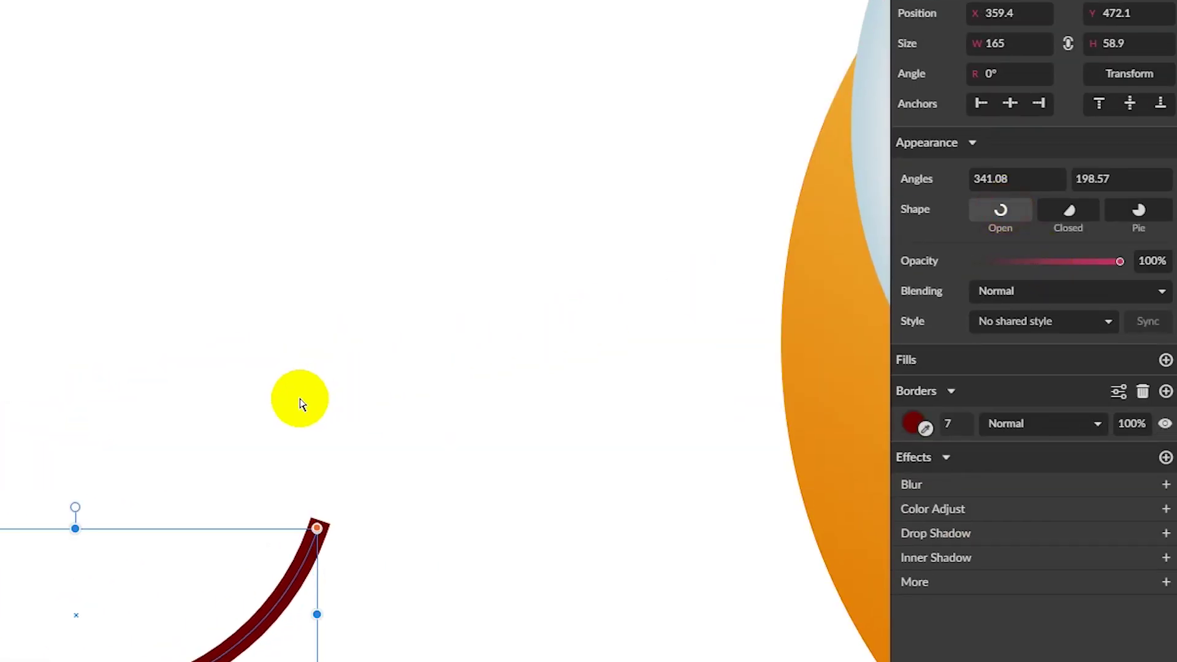
pyautogui.click(1120, 391)
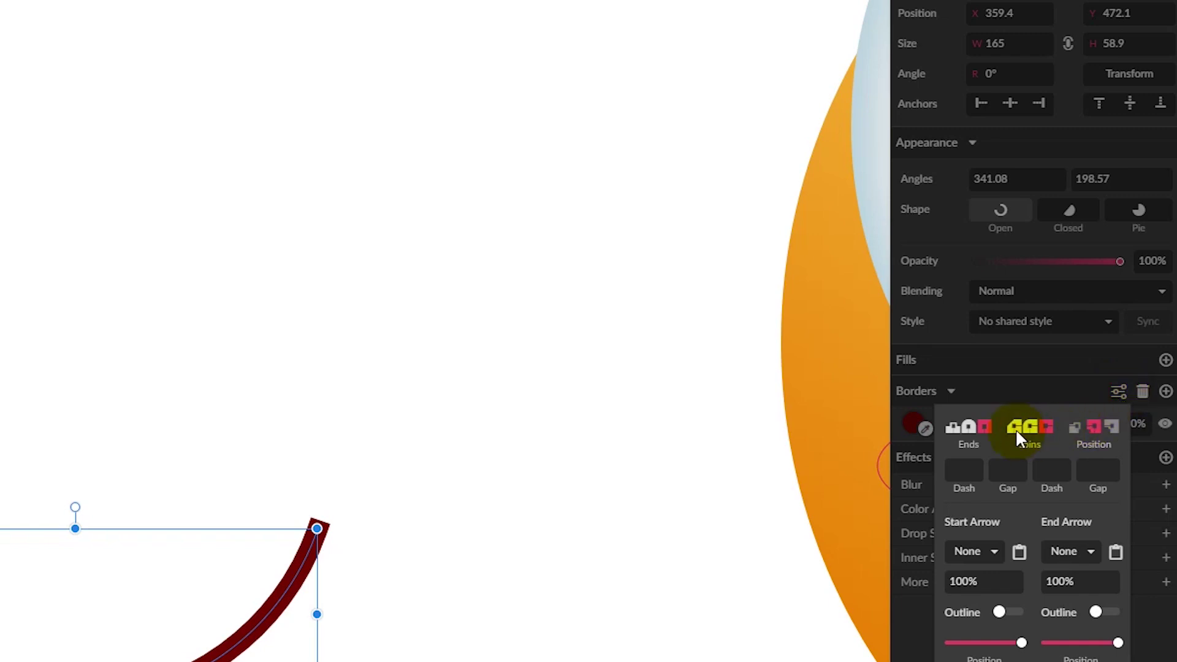
pyautogui.click(963, 427)
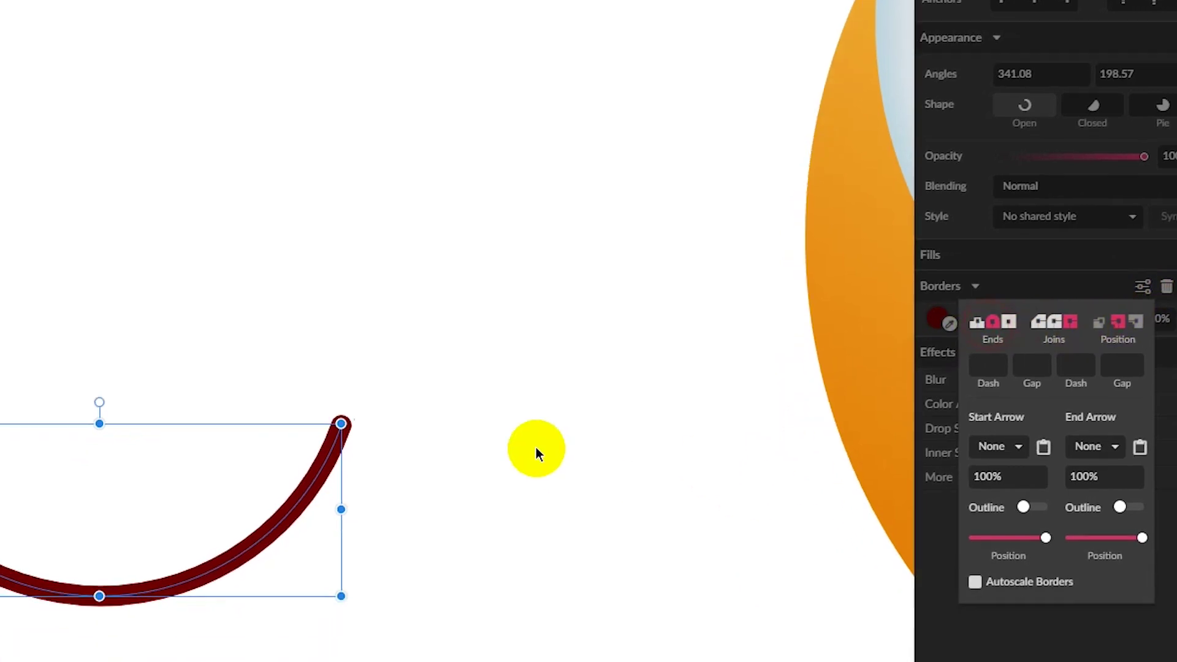
pyautogui.click(78, 661)
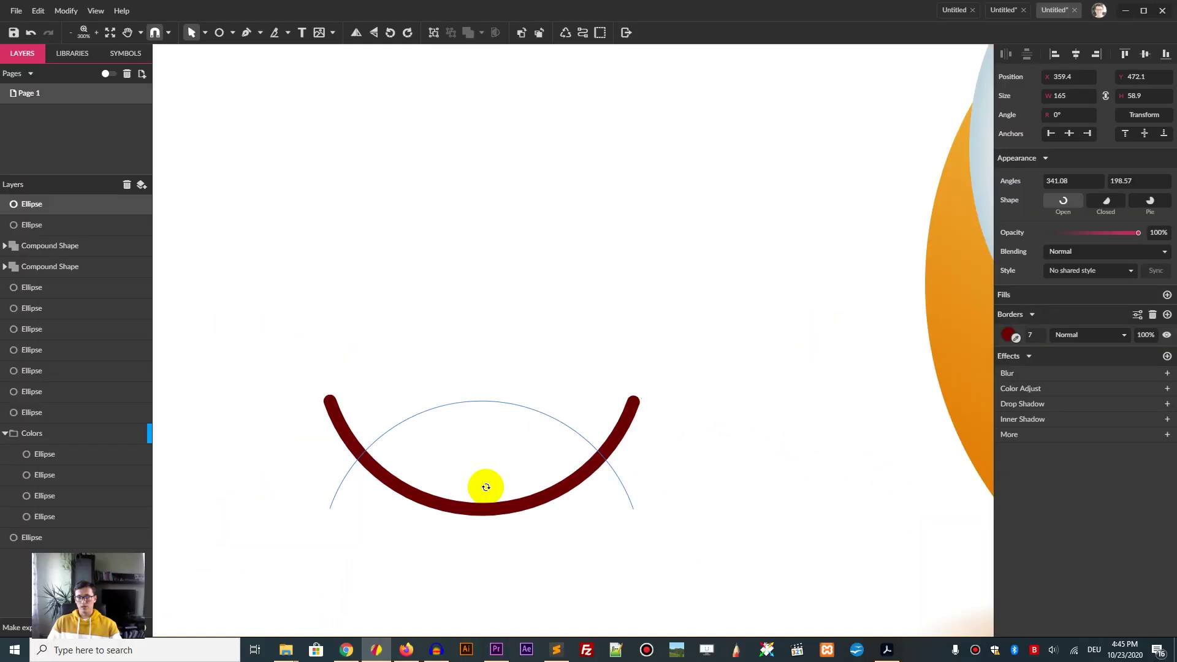
pyautogui.moveTo(486, 487); pyautogui.dragTo(488, 484)
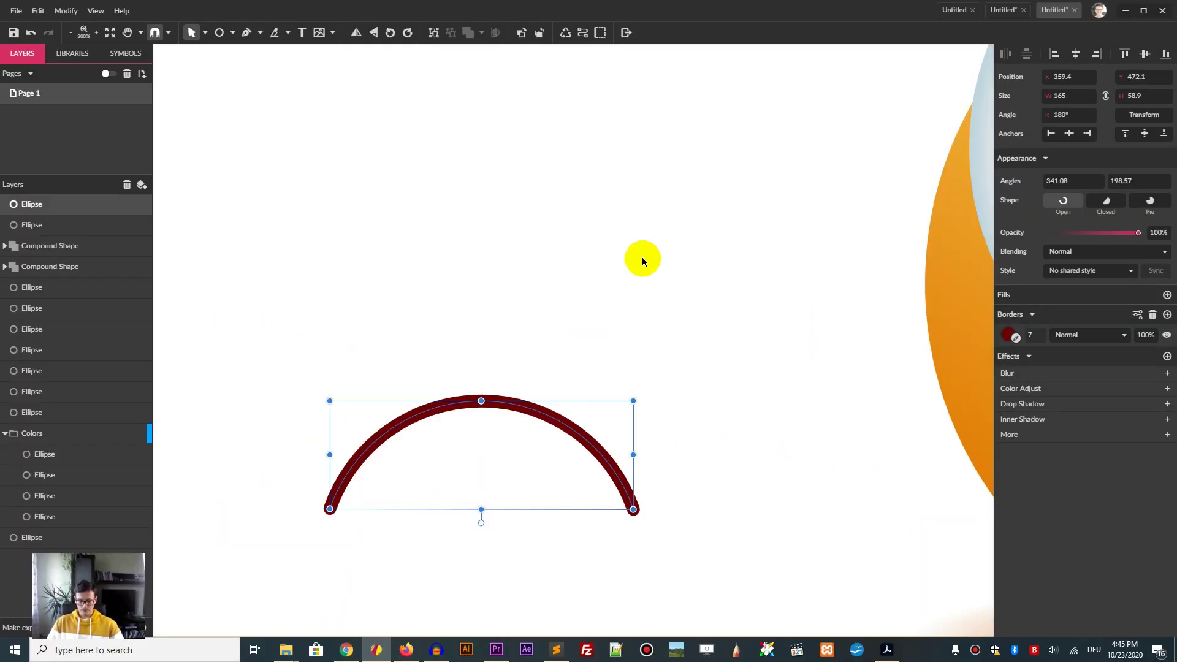
# Move the arc onto the top of the left eye.
pyautogui.scroll(-5, 700, 266)
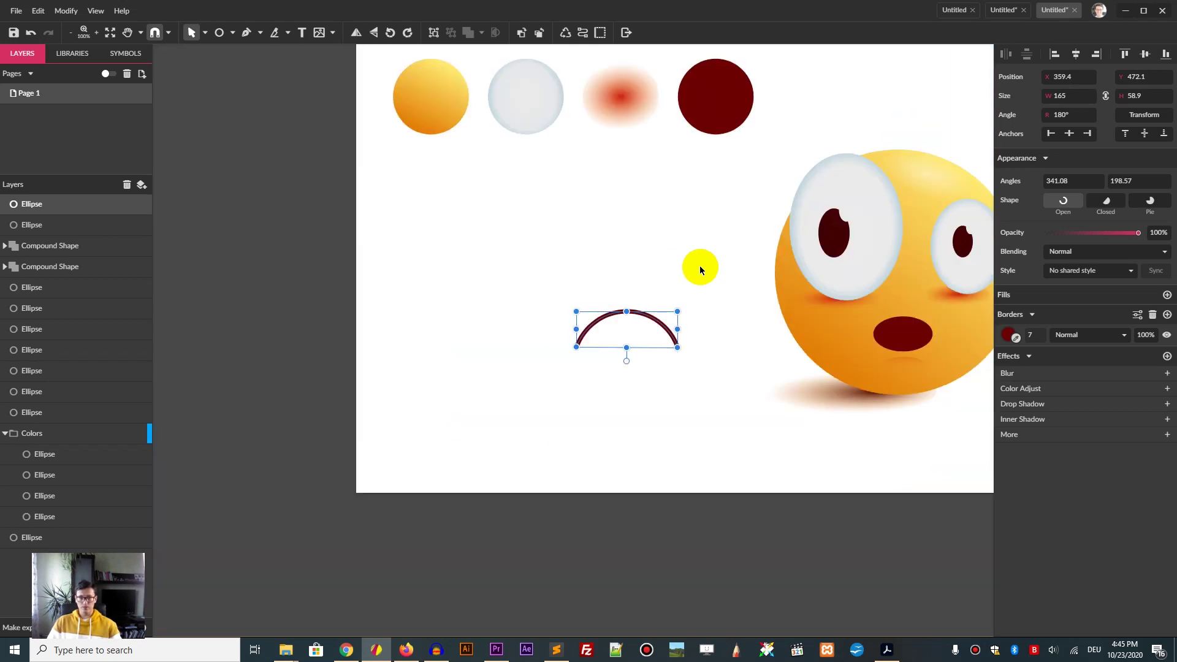
pyautogui.scroll(2, 700, 266)
pyautogui.moveTo(698, 266); pyautogui.dragTo(395, 452)
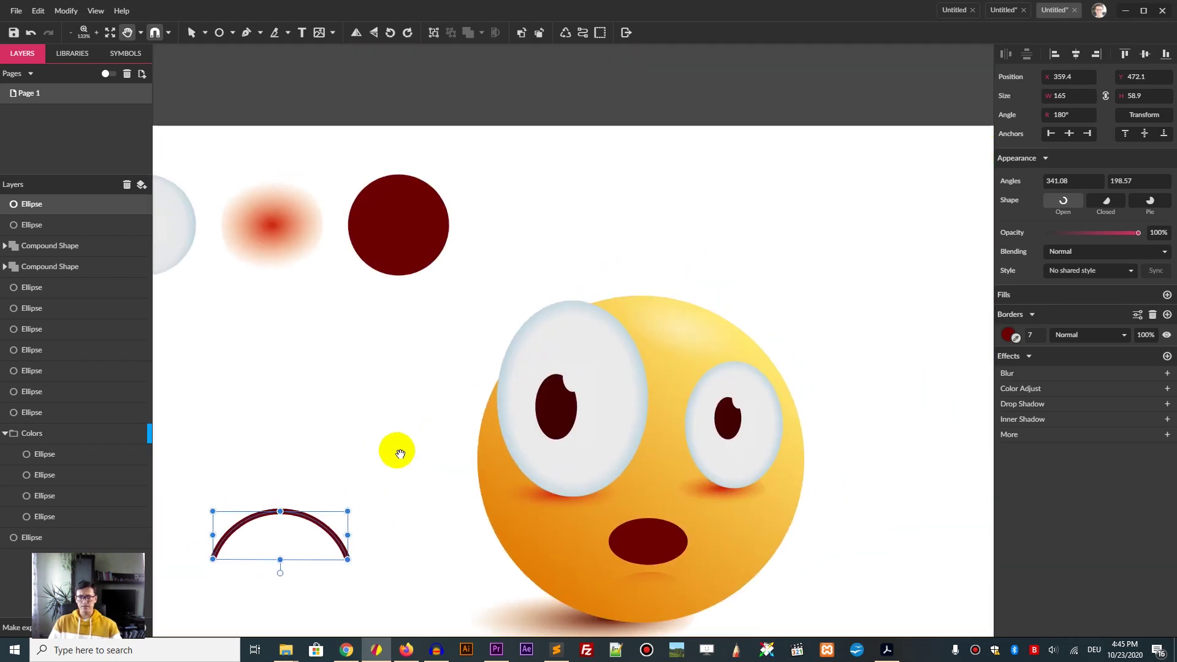
pyautogui.moveTo(299, 529); pyautogui.dragTo(596, 281)
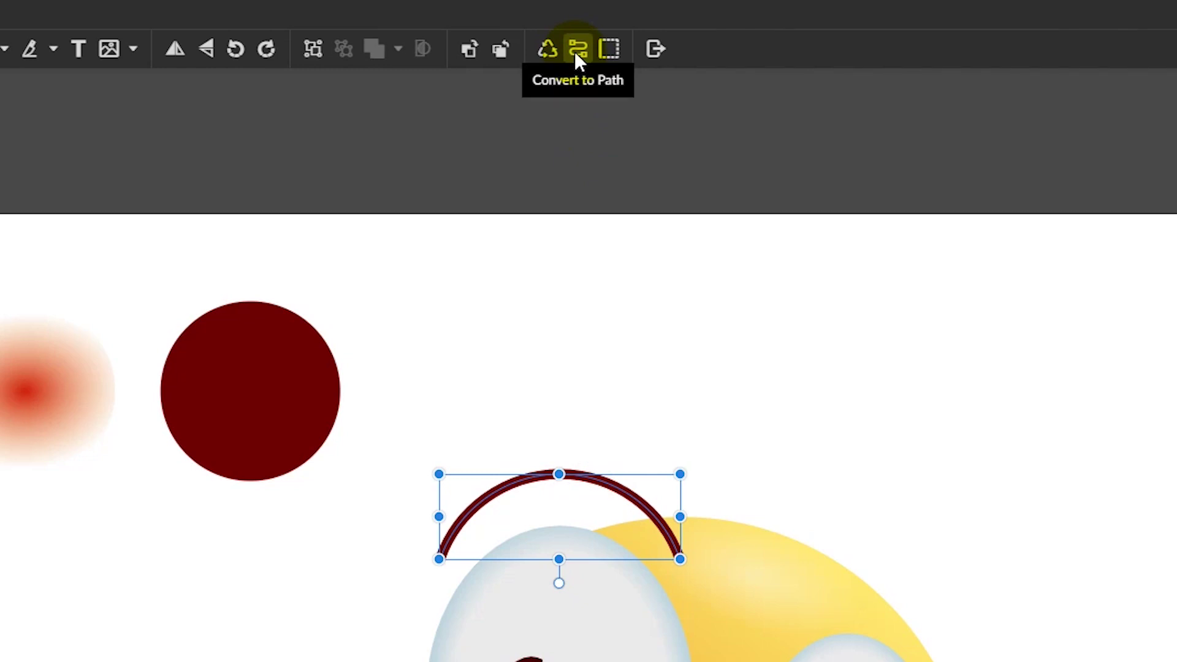
# Convert the arc to a path, delete its top node, and bend the brow upward.
pyautogui.click(578, 49)
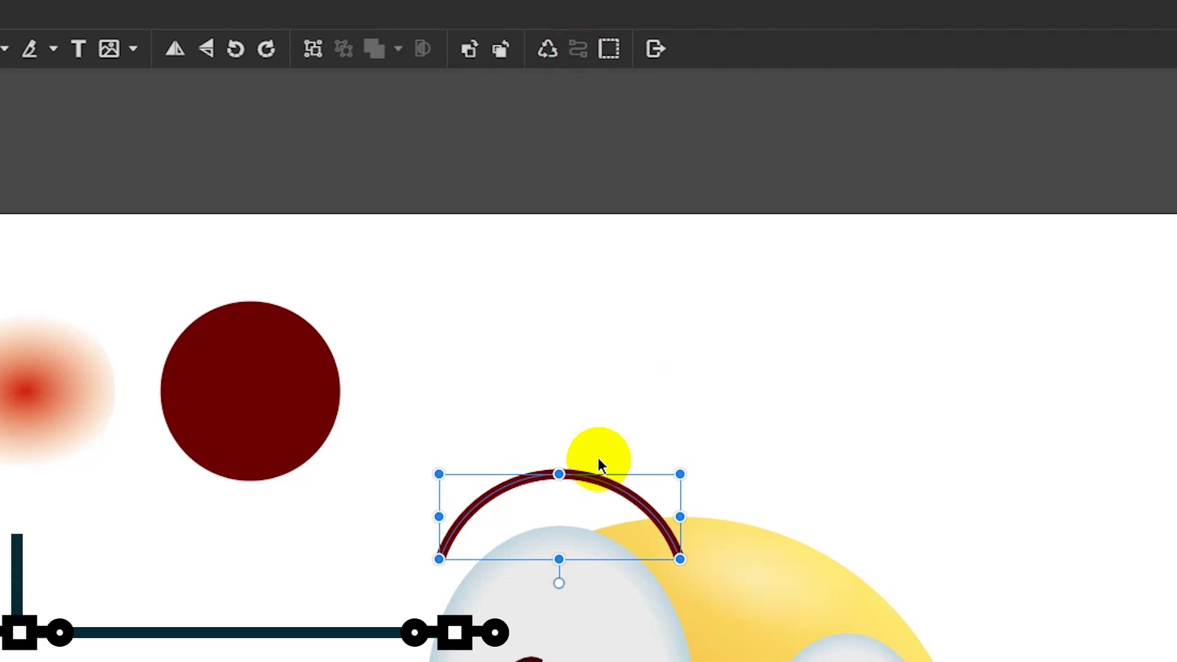
pyautogui.press('d')
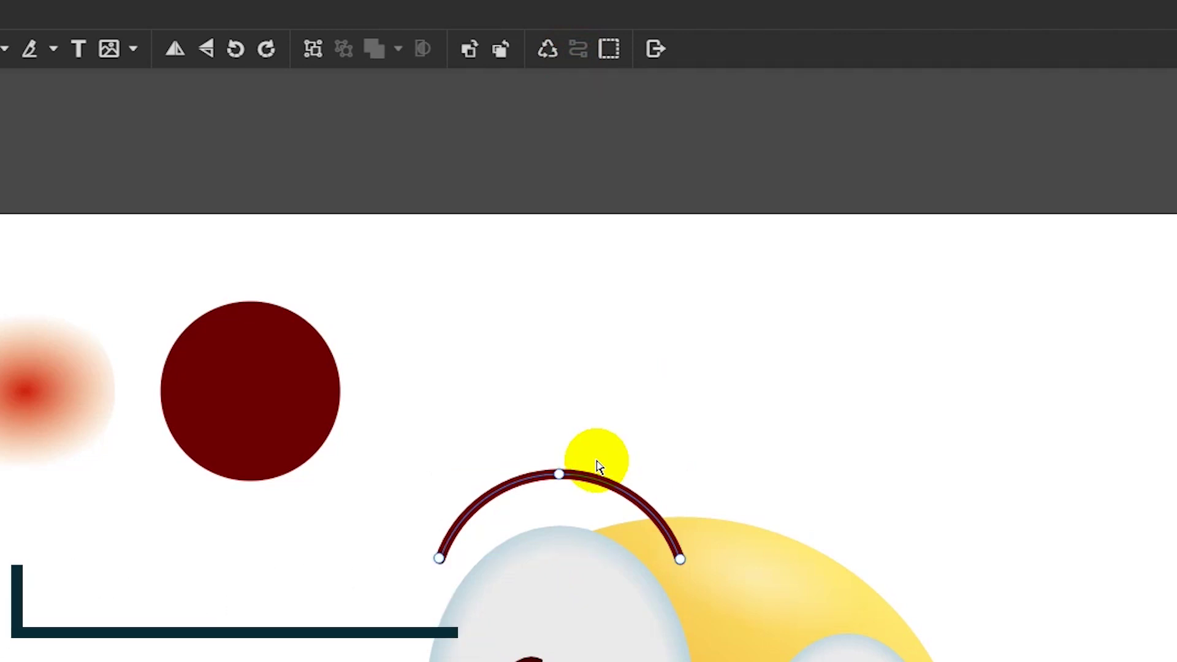
pyautogui.click(559, 473)
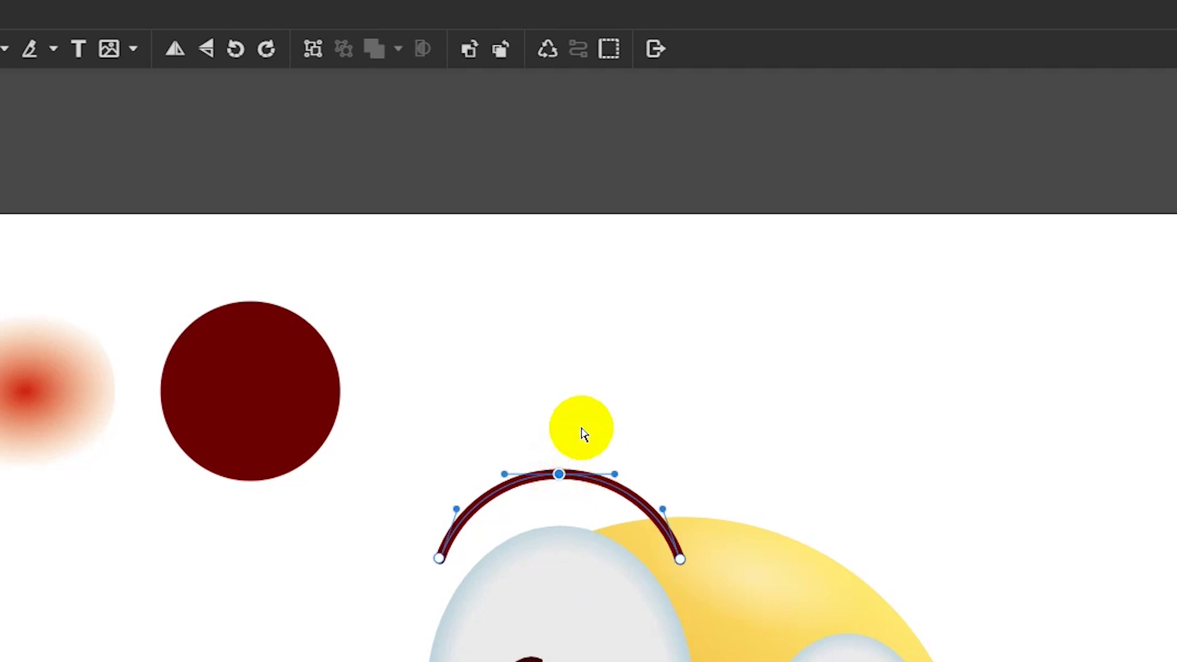
pyautogui.press('Delete')
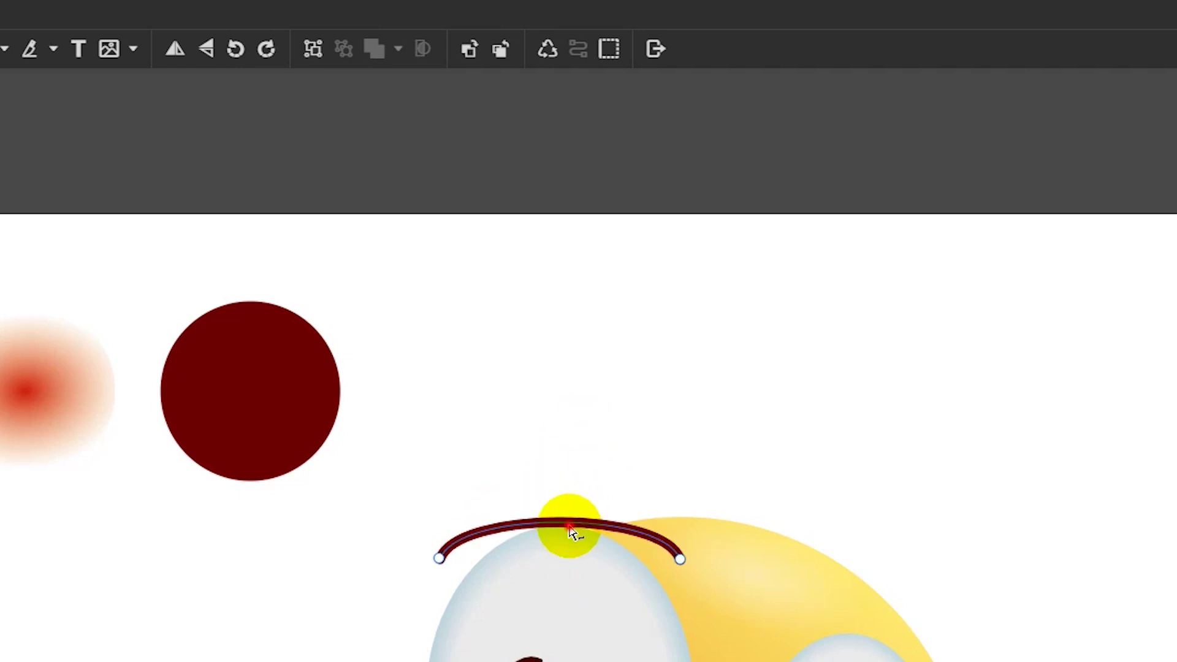
pyautogui.moveTo(570, 532); pyautogui.dragTo(571, 499)
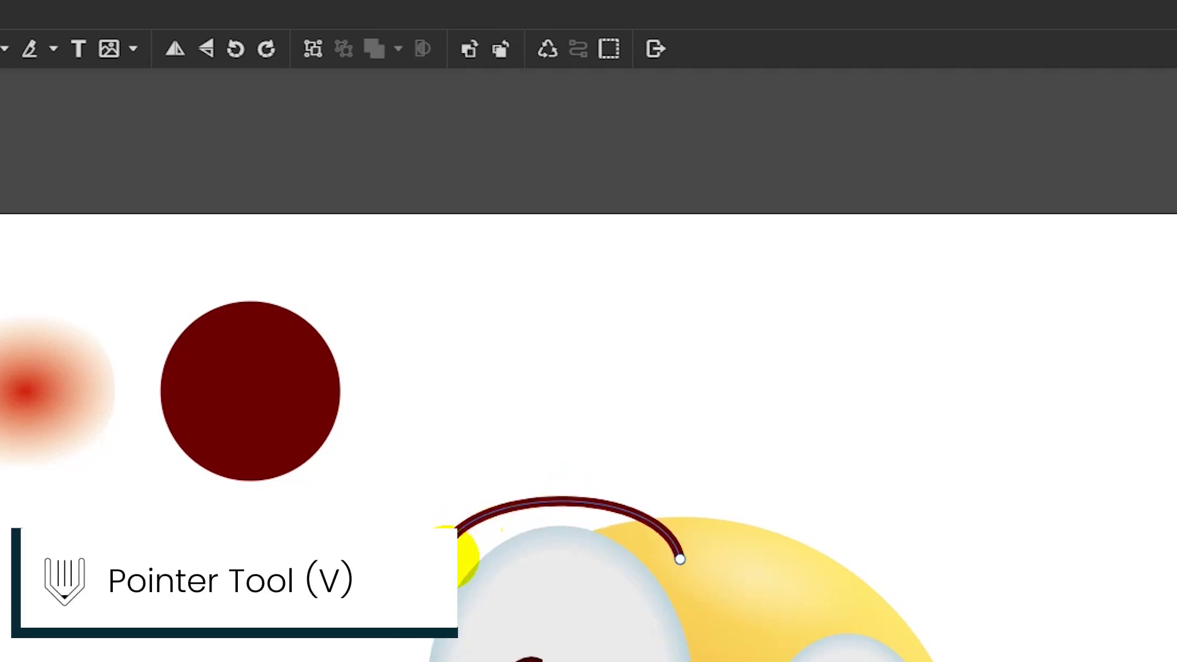
pyautogui.press('v')
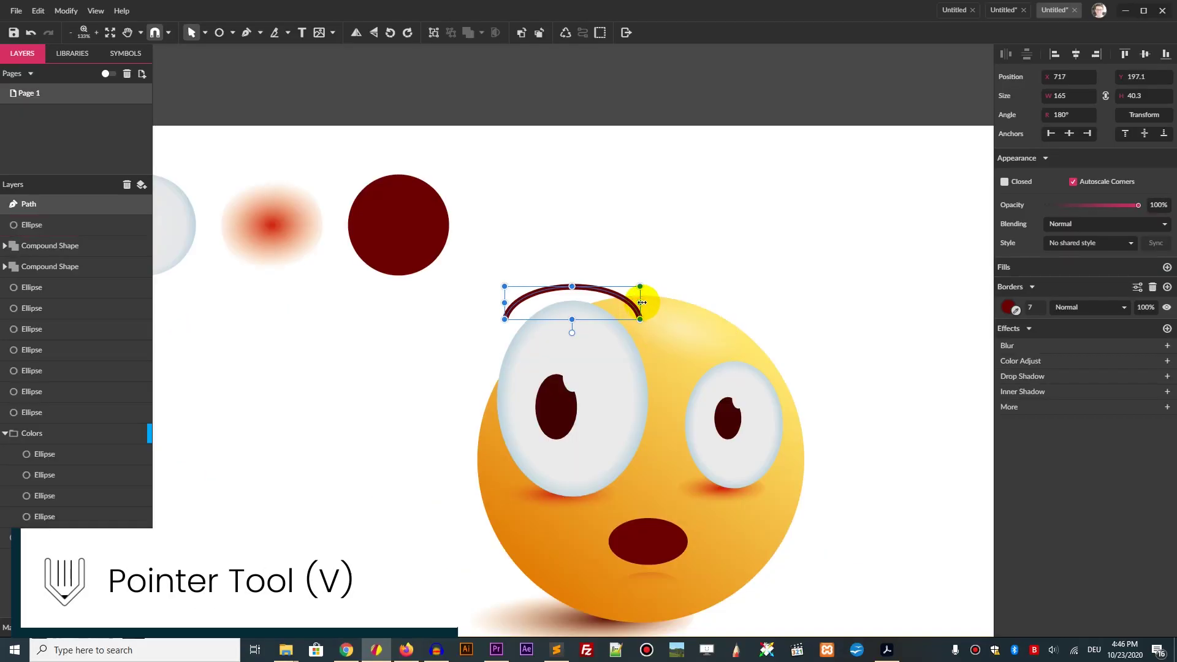
# Narrow and tilt the left eyebrow, then place a smaller copy over the right eye.
pyautogui.moveTo(642, 302); pyautogui.dragTo(591, 274)
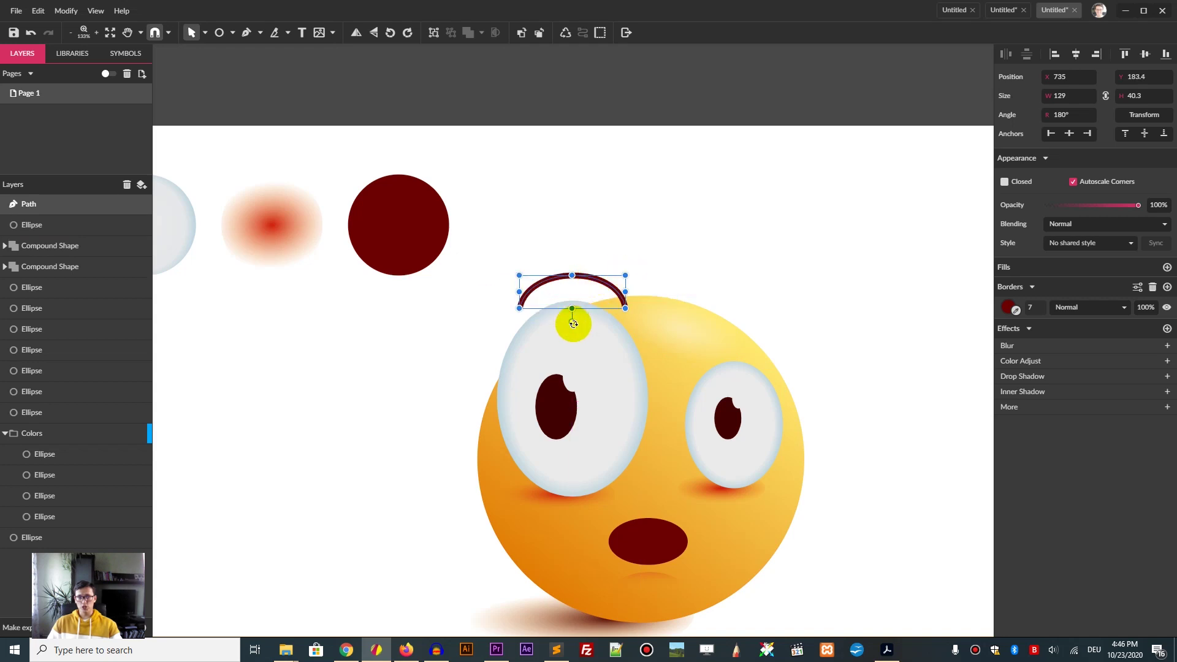
pyautogui.moveTo(573, 323); pyautogui.dragTo(561, 322)
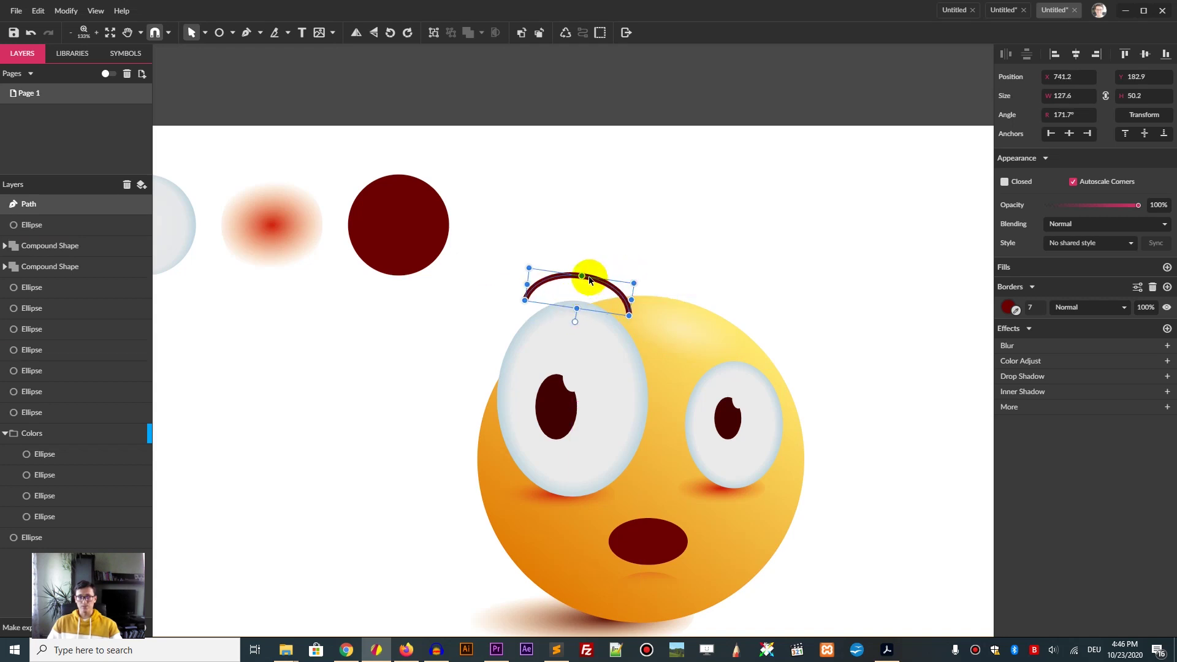
pyautogui.keyDown('alt'); pyautogui.moveTo(624, 303); pyautogui.dragTo(749, 355); pyautogui.keyUp('alt')
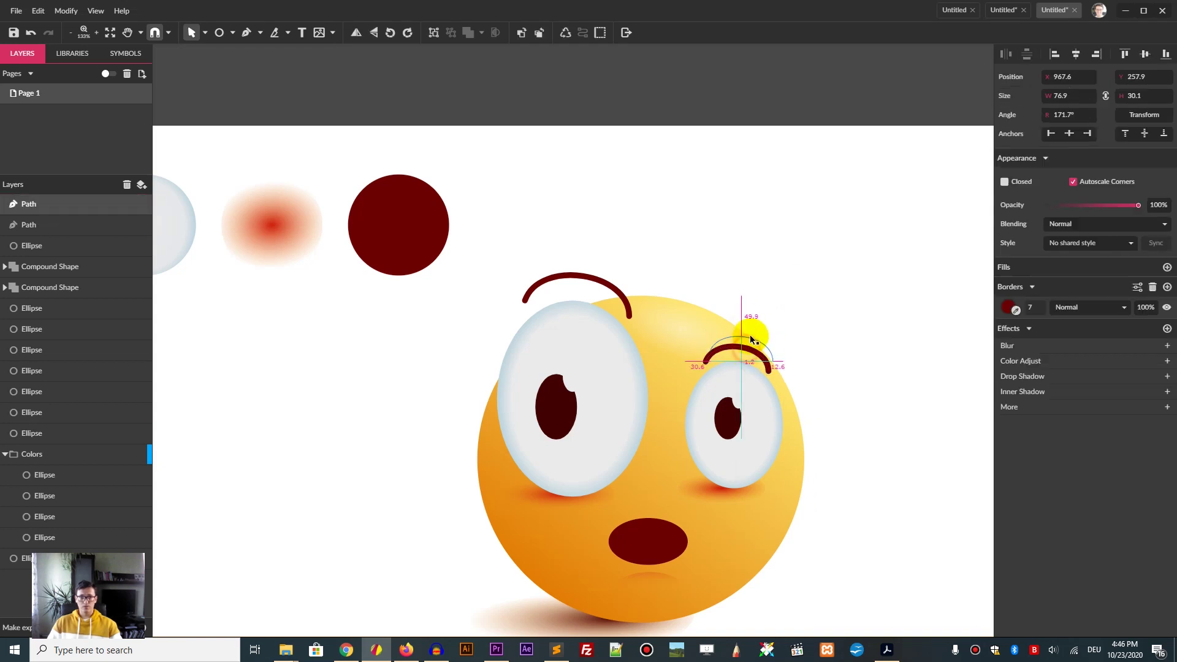
pyautogui.click(781, 299)
pyautogui.scroll(-3, 781, 299)
# Select both cheek blushes and lower their fill opacity to 50%.
pyautogui.click(731, 425)
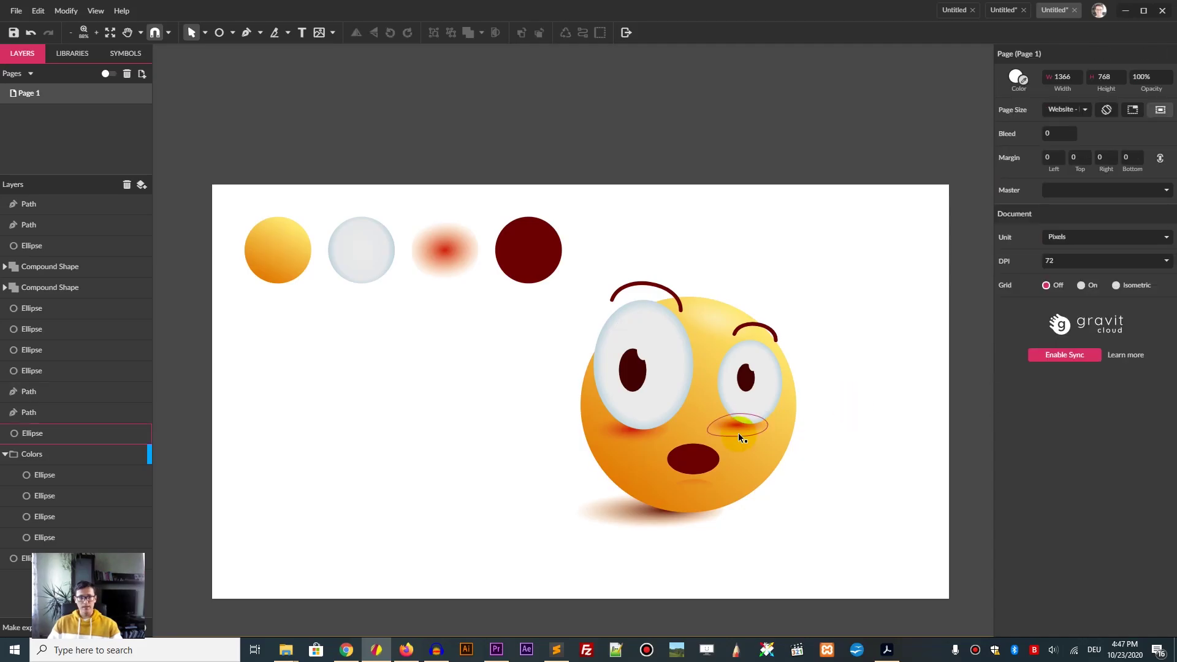
pyautogui.click(920, 518)
pyautogui.keyDown('shift'); pyautogui.click(656, 437); pyautogui.keyUp('shift')
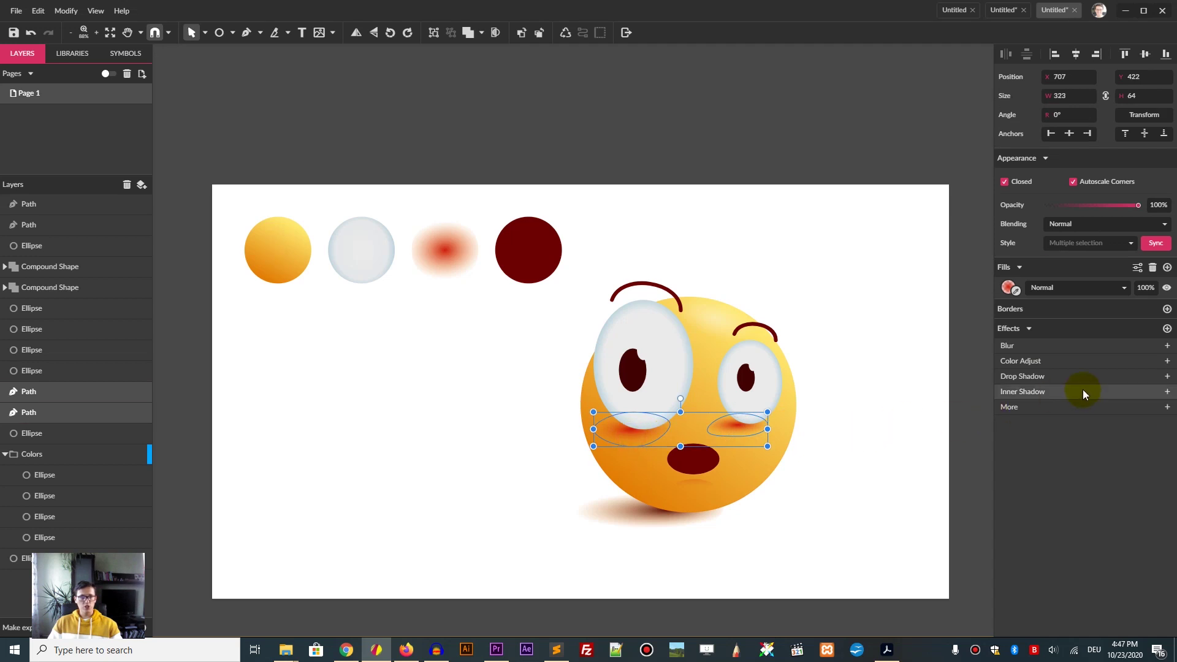
pyautogui.click(1147, 289)
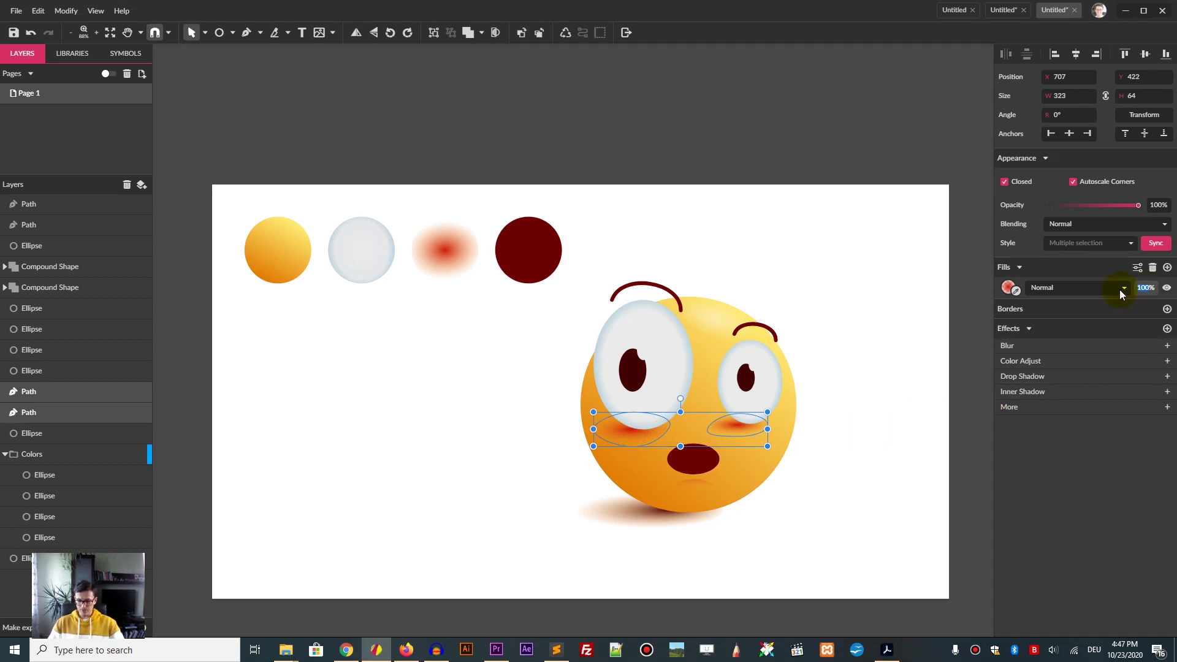
pyautogui.write('5')
pyautogui.press('Return')
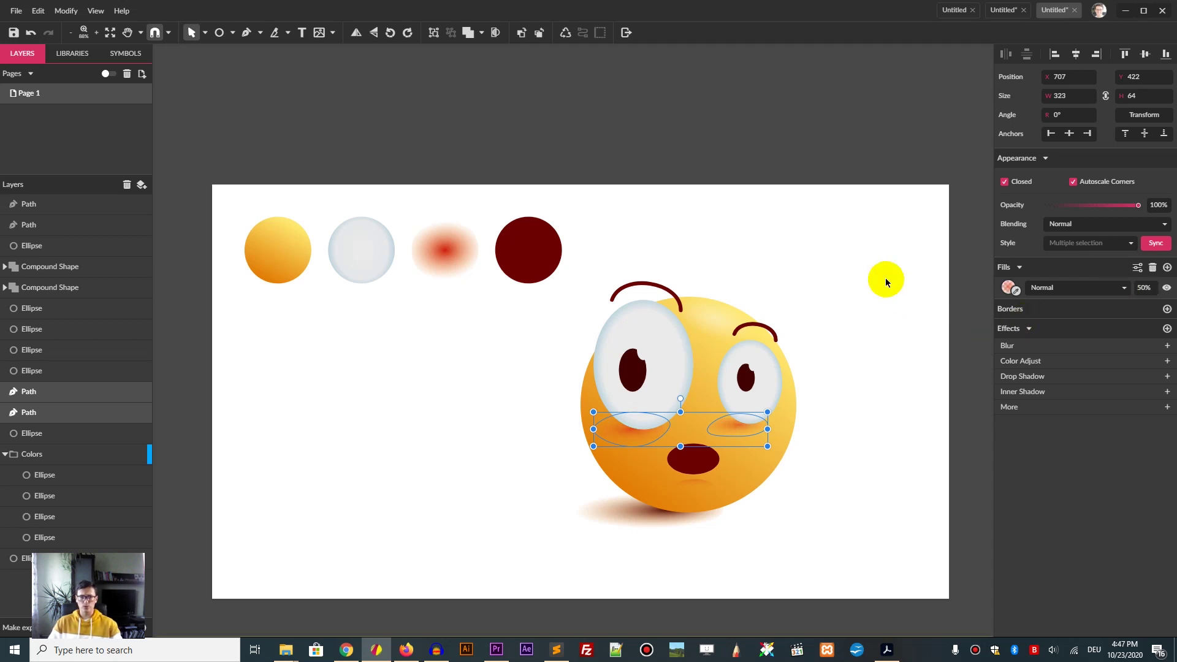
pyautogui.click(851, 255)
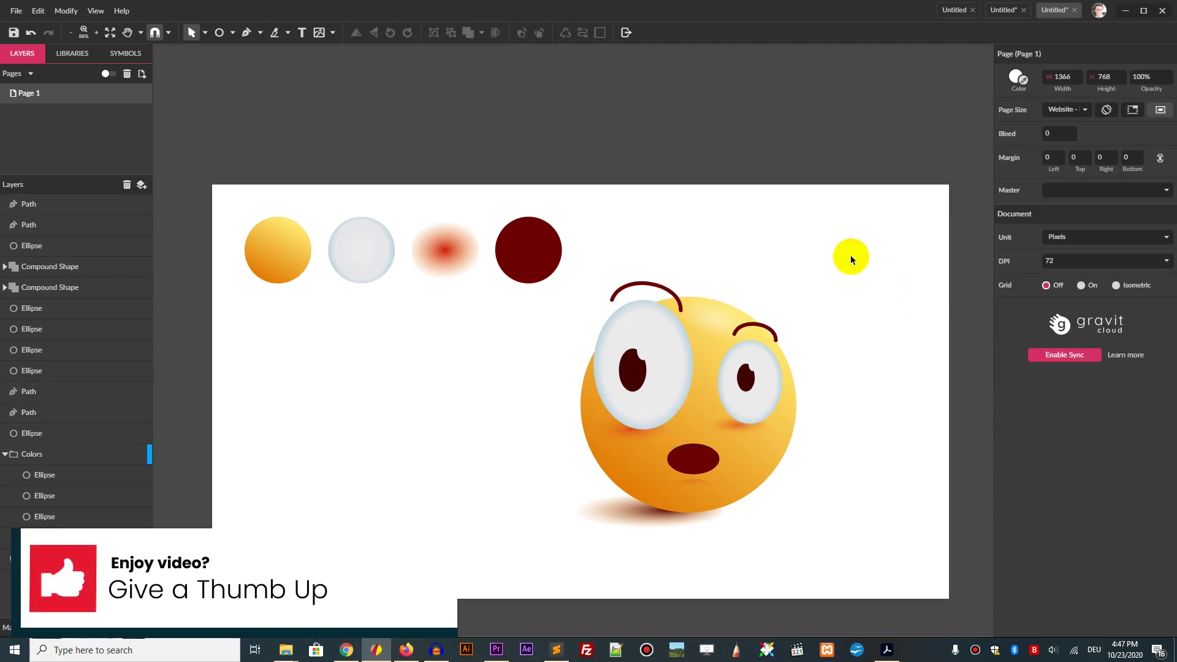